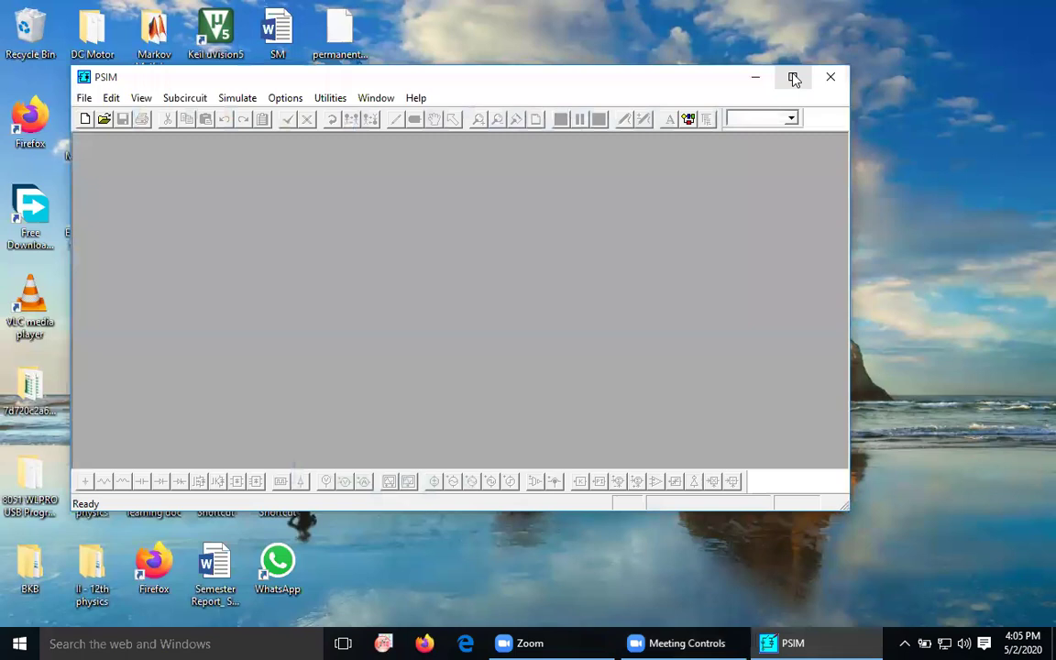
Maximize the PSIM window to fill the screen.
click(793, 78)
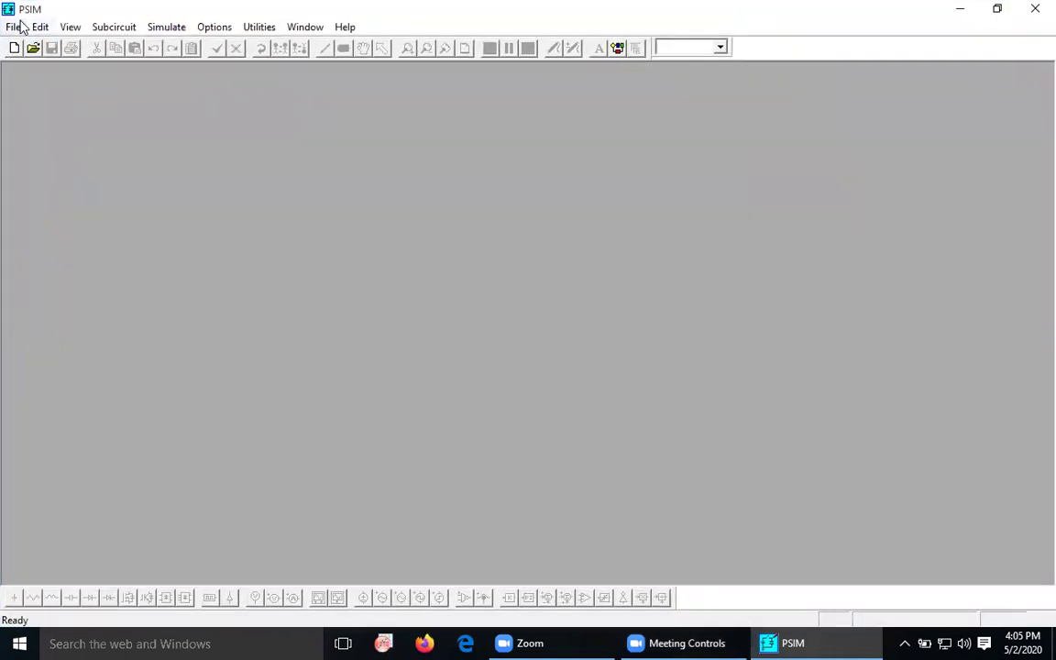
click(663, 600)
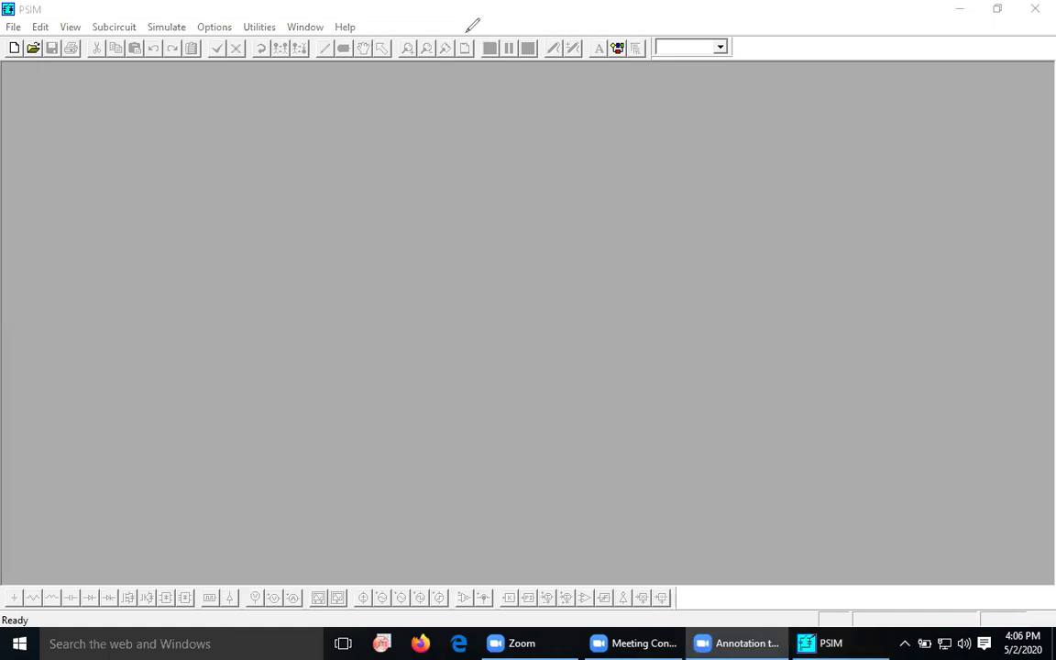
click(339, 114)
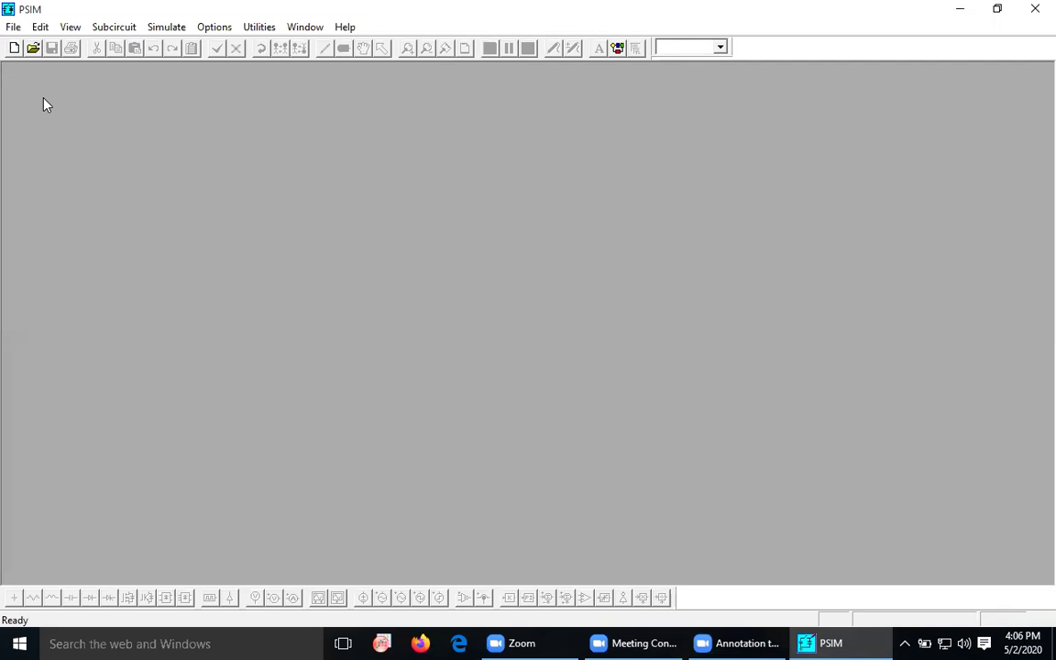
click(14, 49)
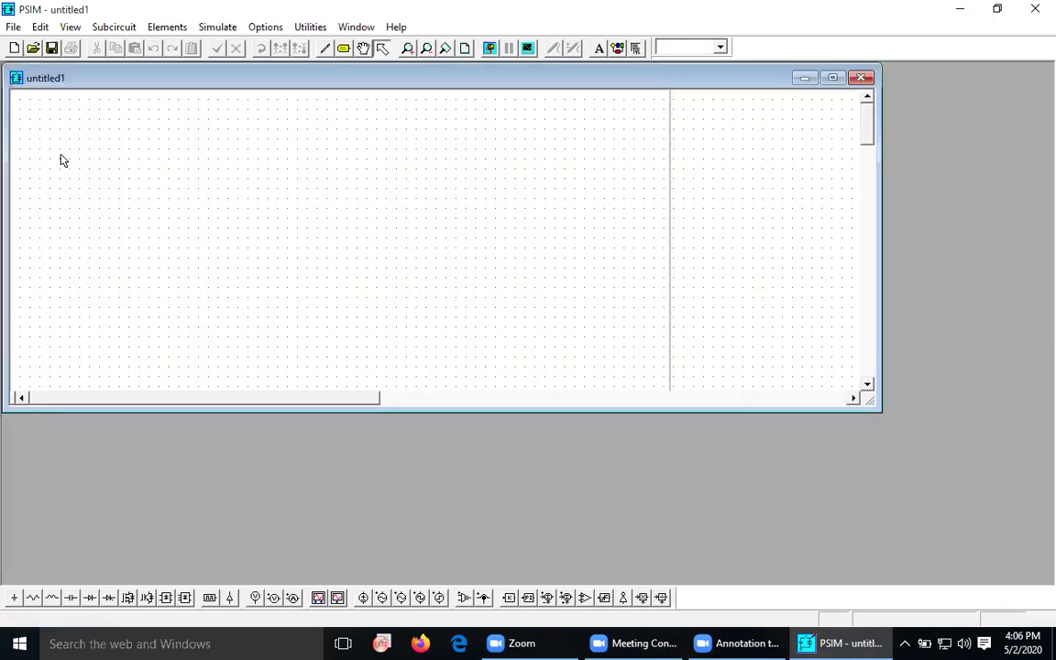
click(832, 79)
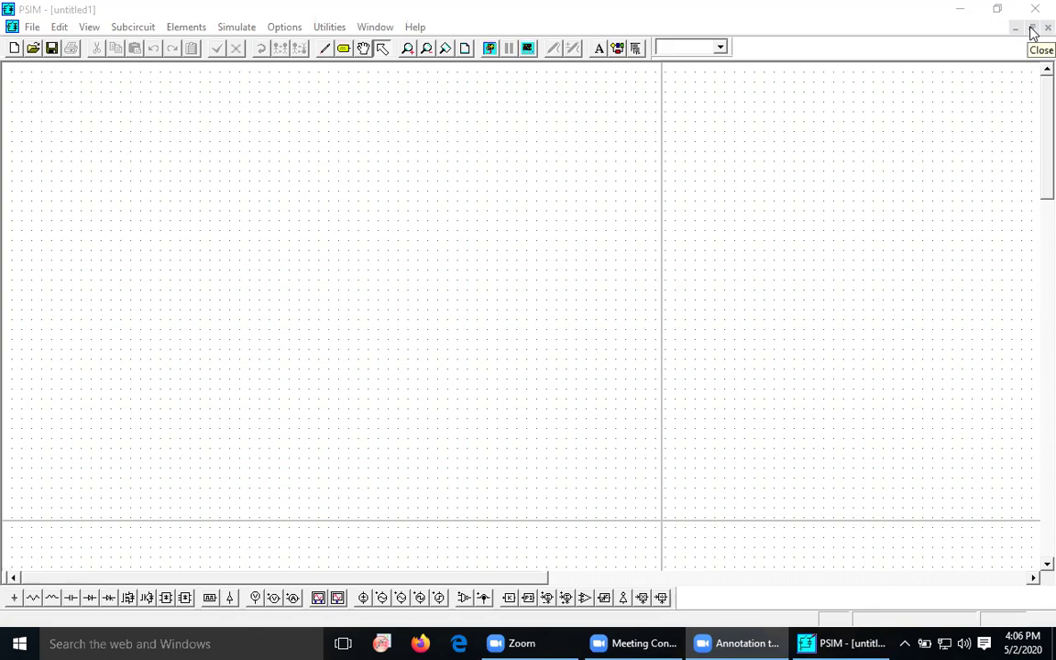
click(1045, 28)
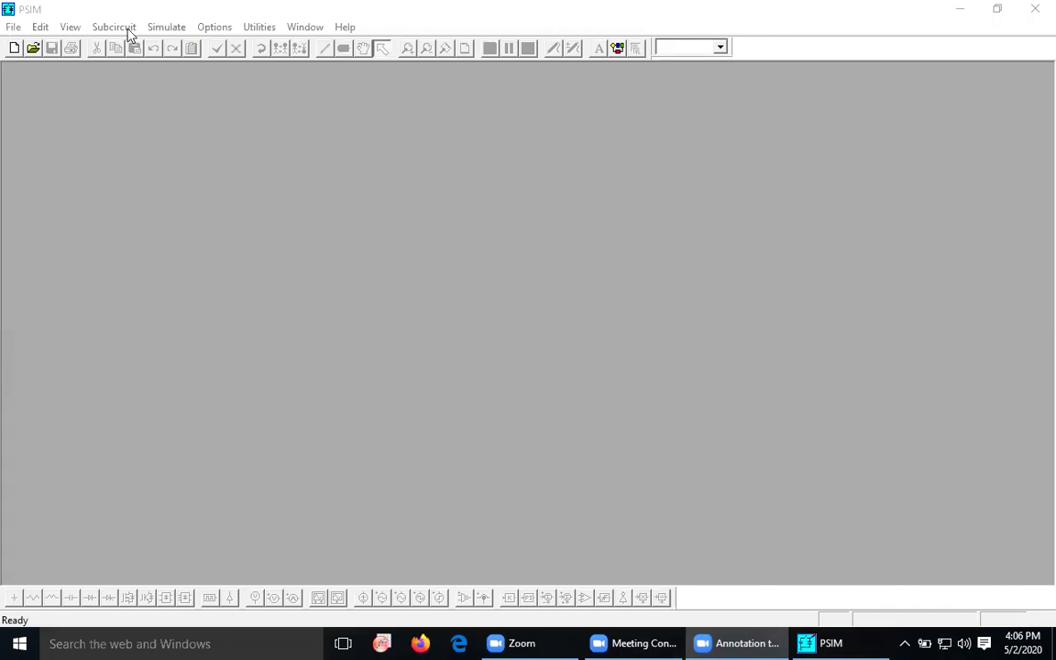
drag(4, 35, 353, 34)
click(13, 27)
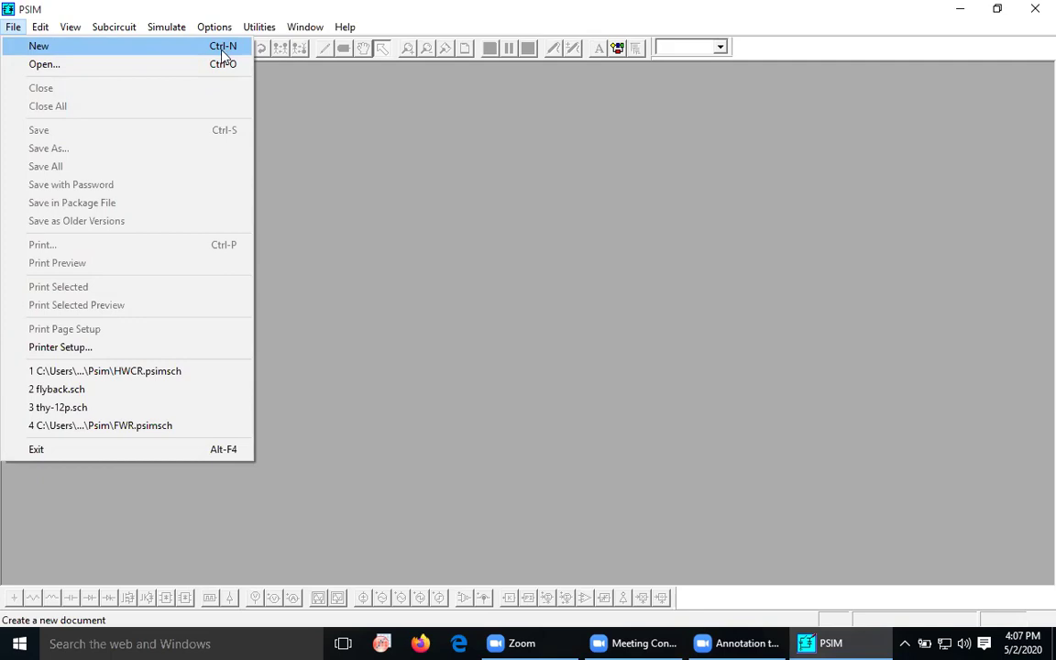
mouse_move(41, 27)
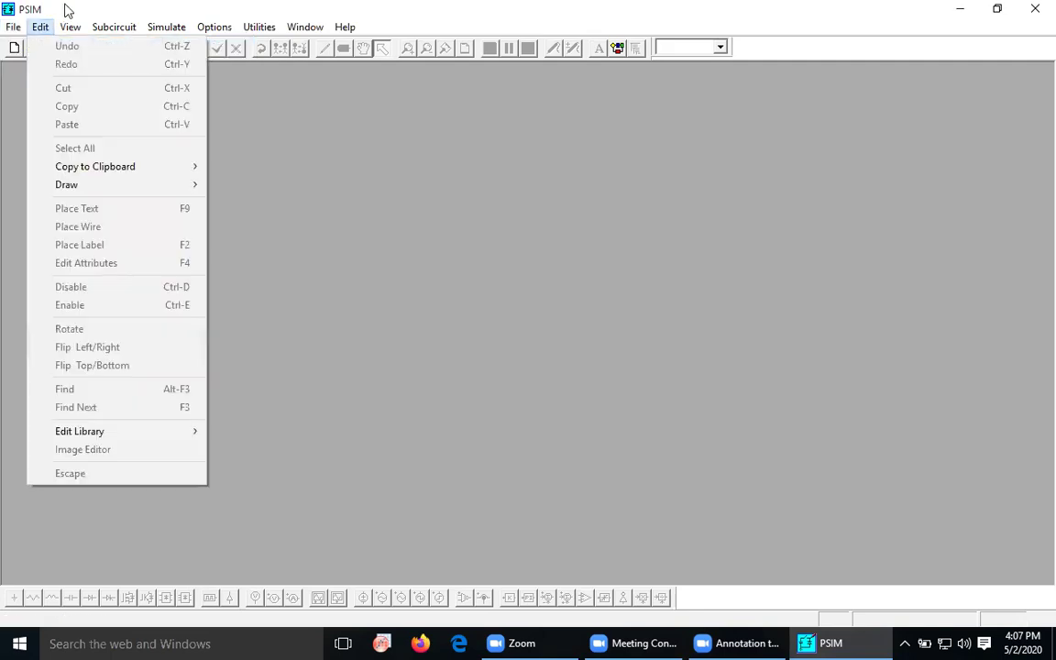
click(66, 9)
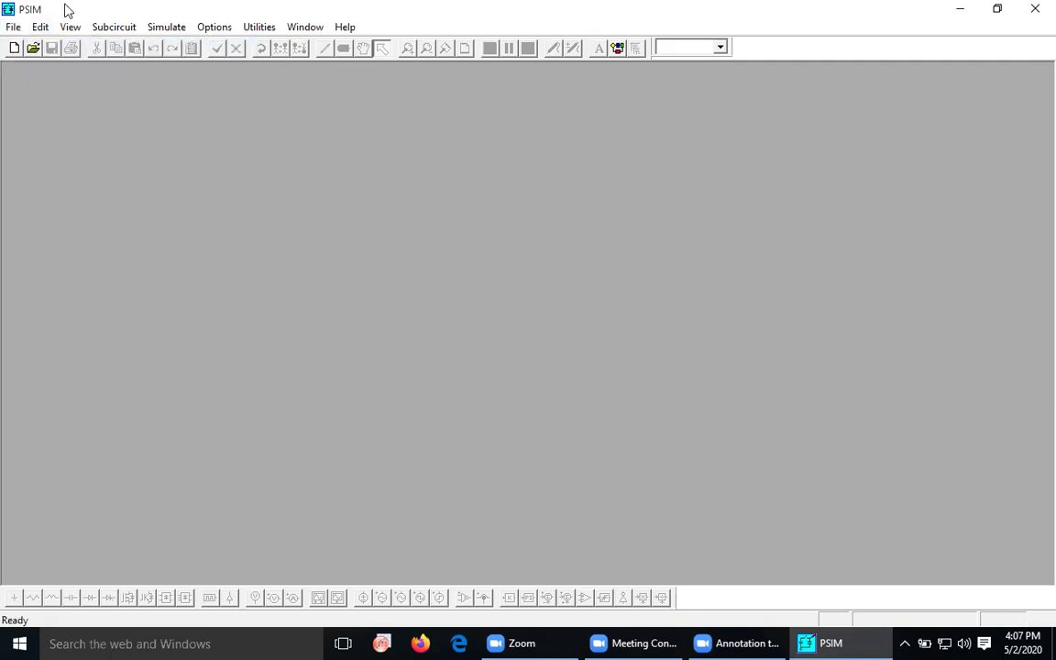
Create a new blank schematic and maximize its window.
click(14, 50)
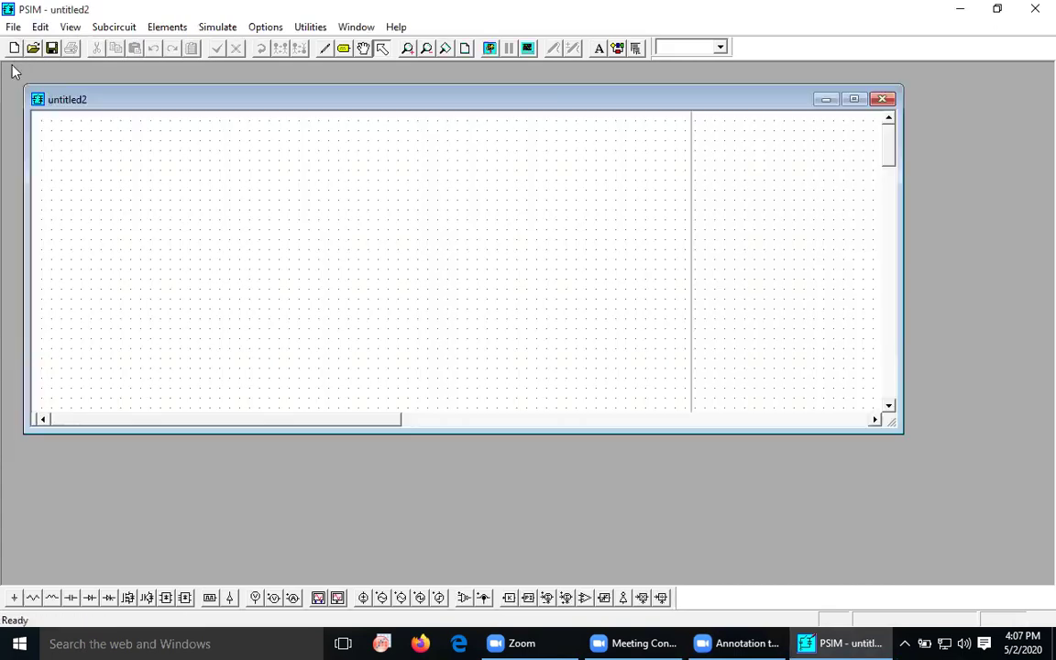
click(854, 100)
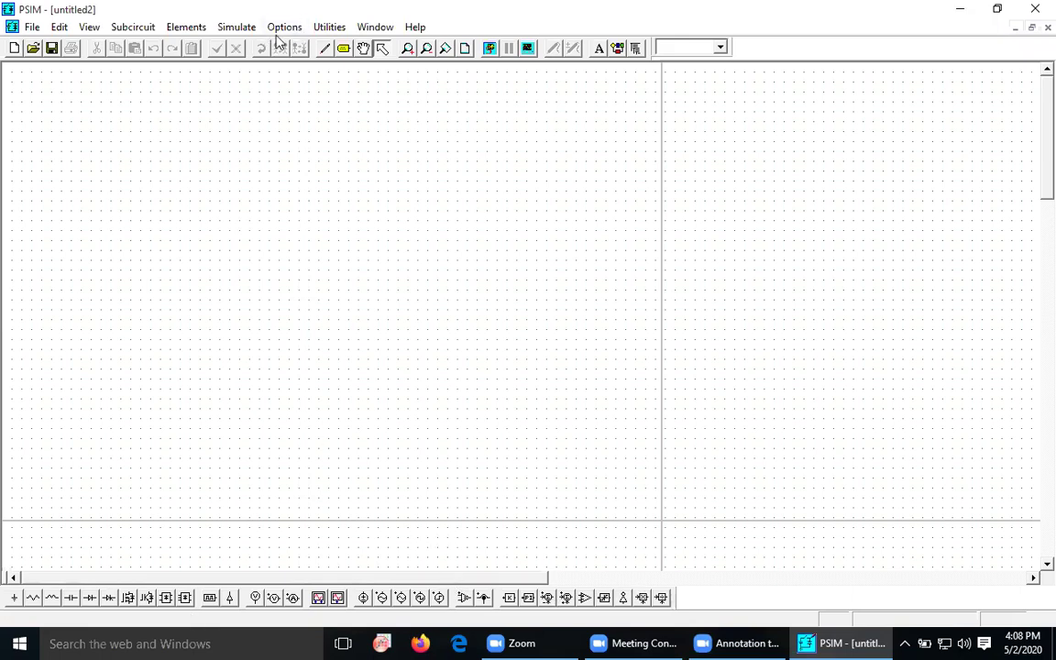
Examine the available circuit elements, covering power switches, transformers, magnetic elements and op amps, plus control filters, function blocks and logic elements.
click(186, 30)
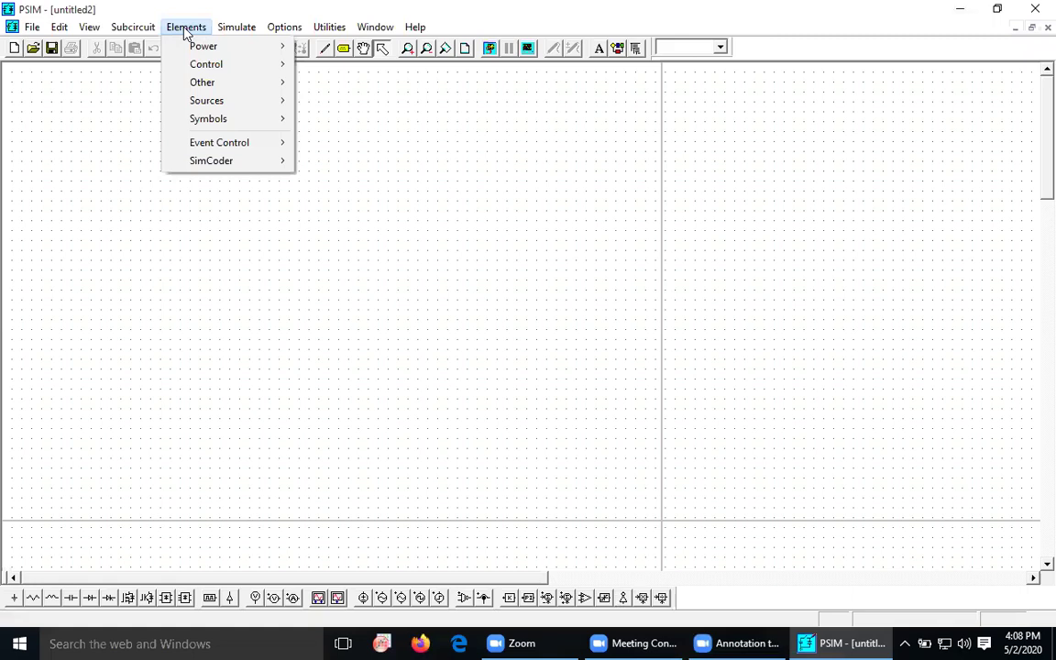
mouse_move(216, 46)
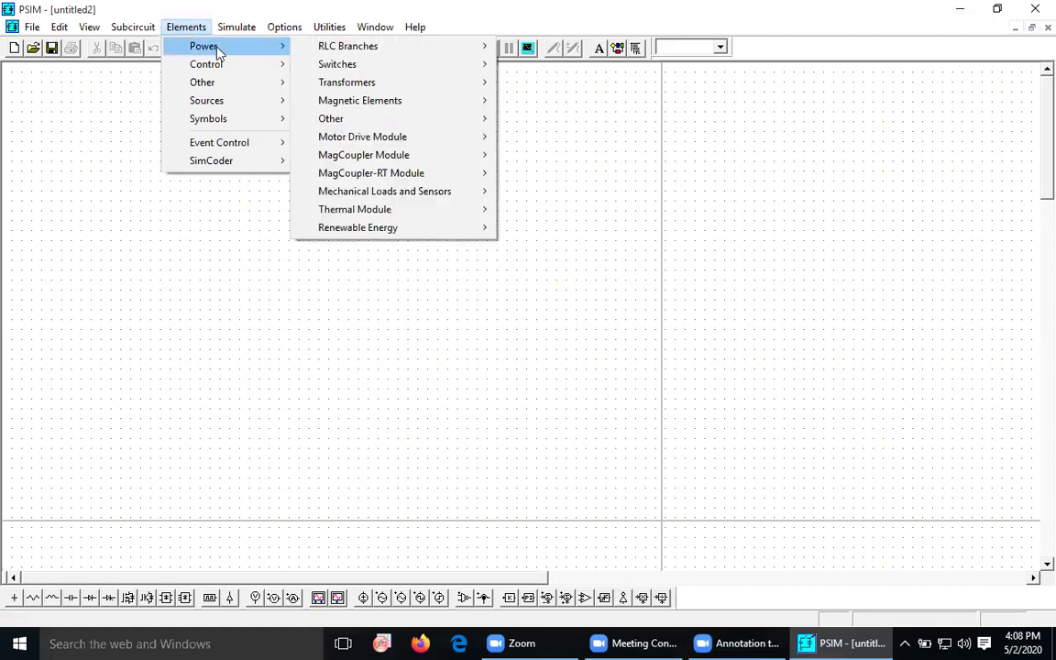
mouse_move(363, 49)
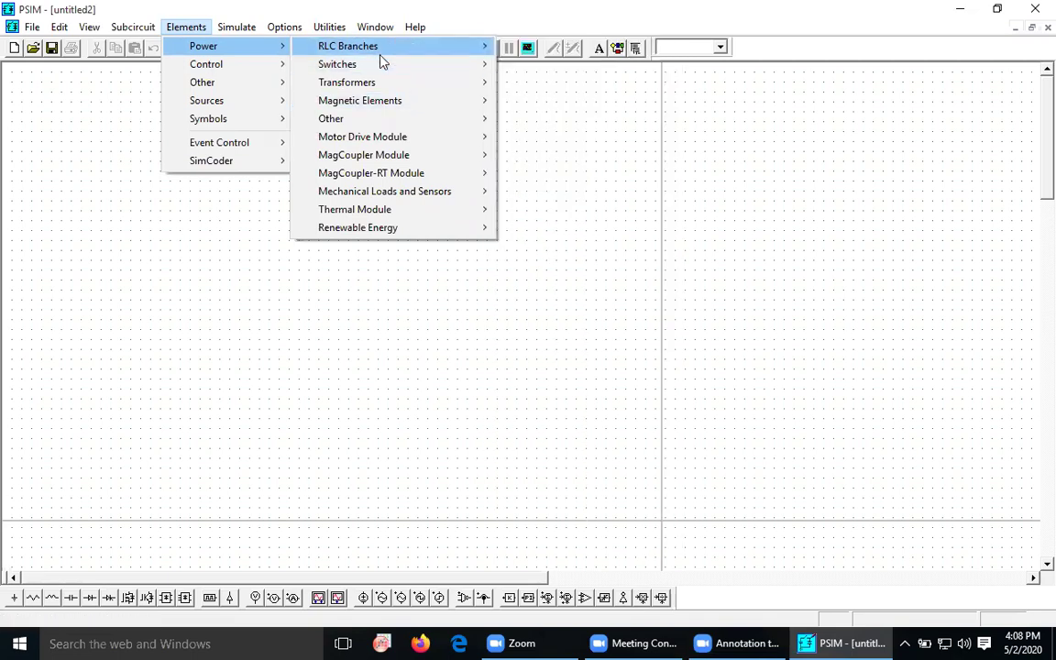
mouse_move(390, 64)
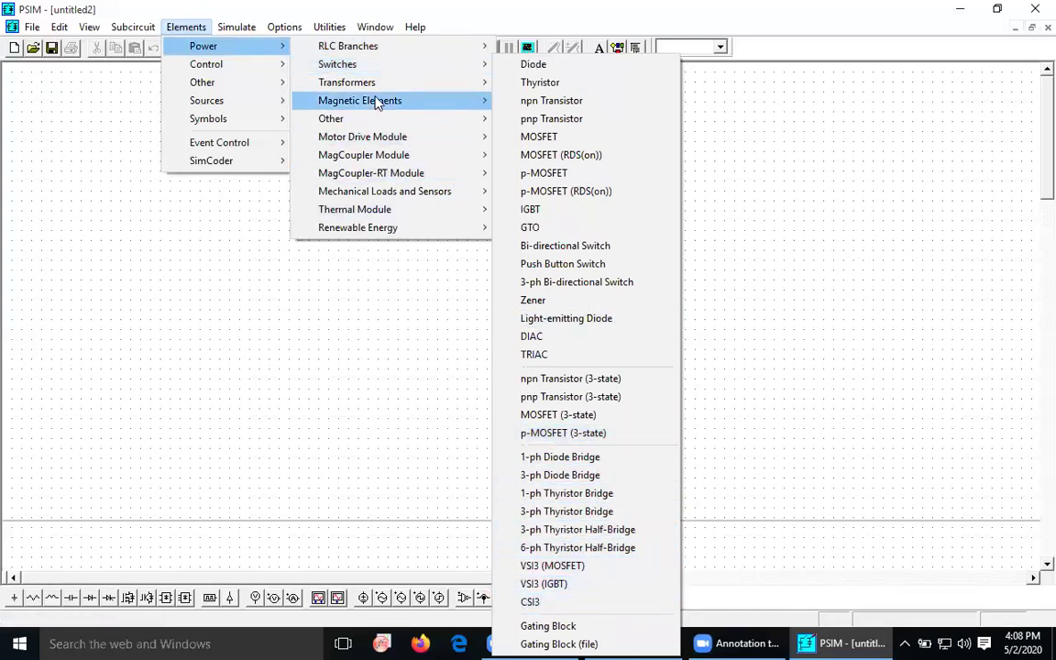
mouse_move(384, 84)
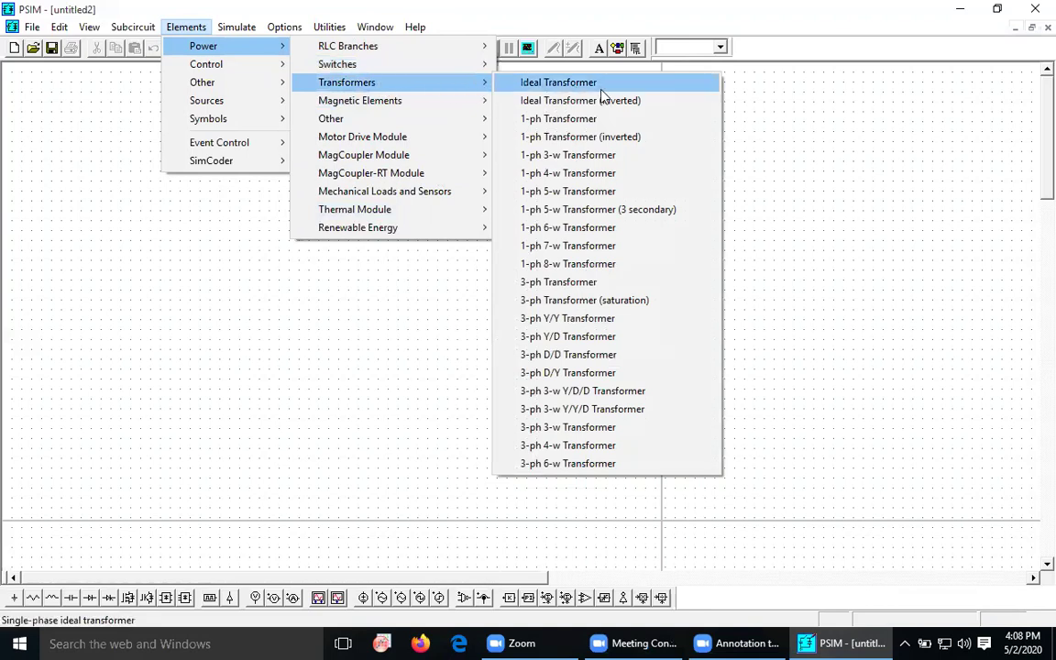
mouse_move(432, 107)
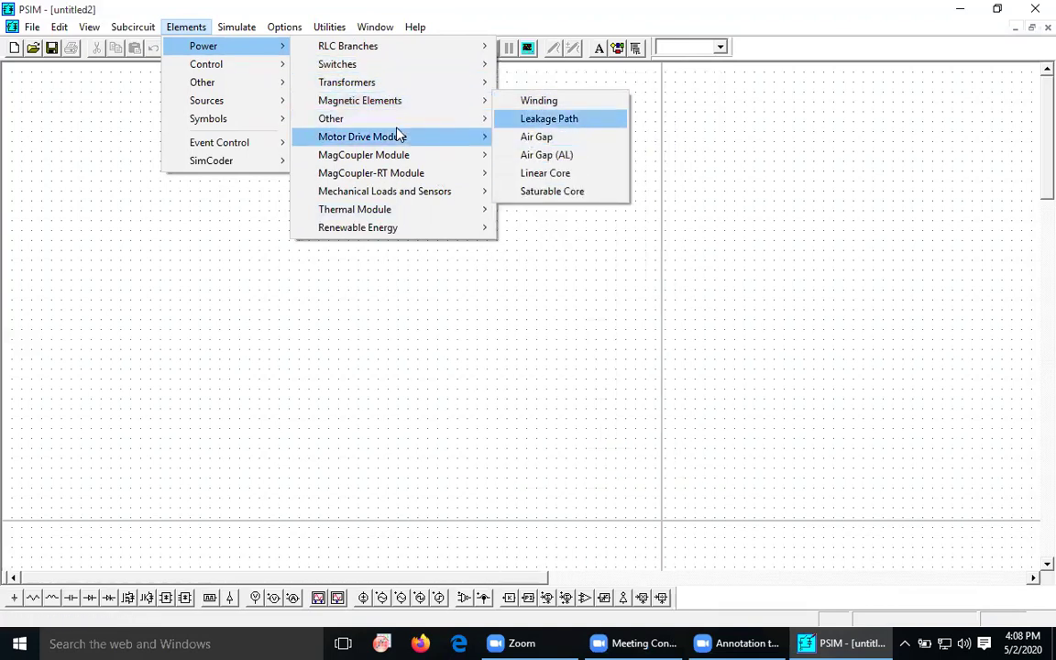
mouse_move(411, 124)
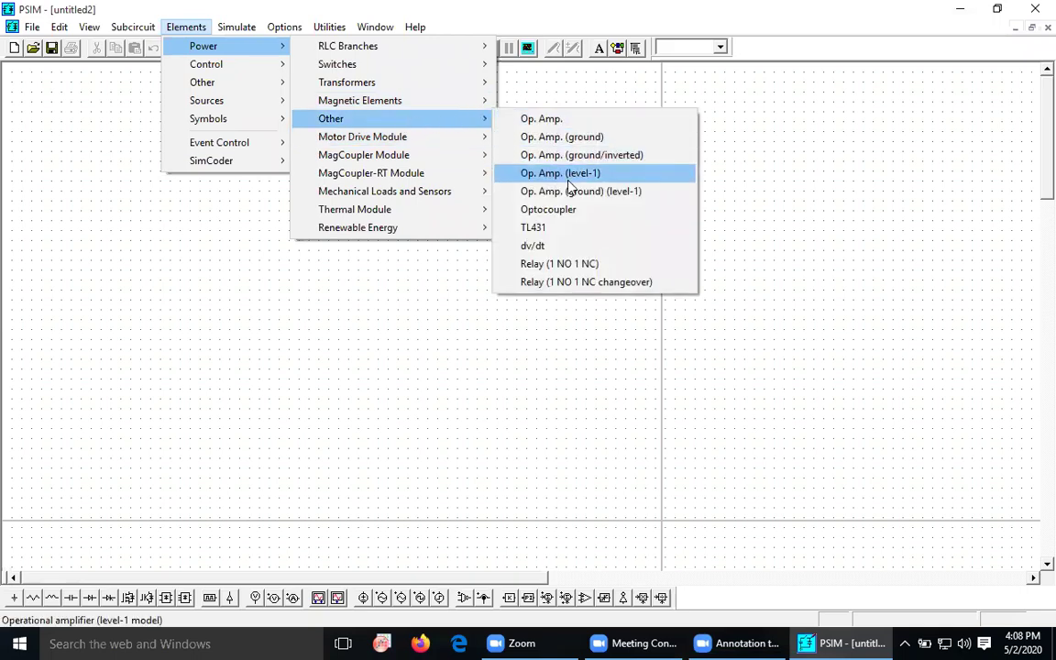
mouse_move(419, 144)
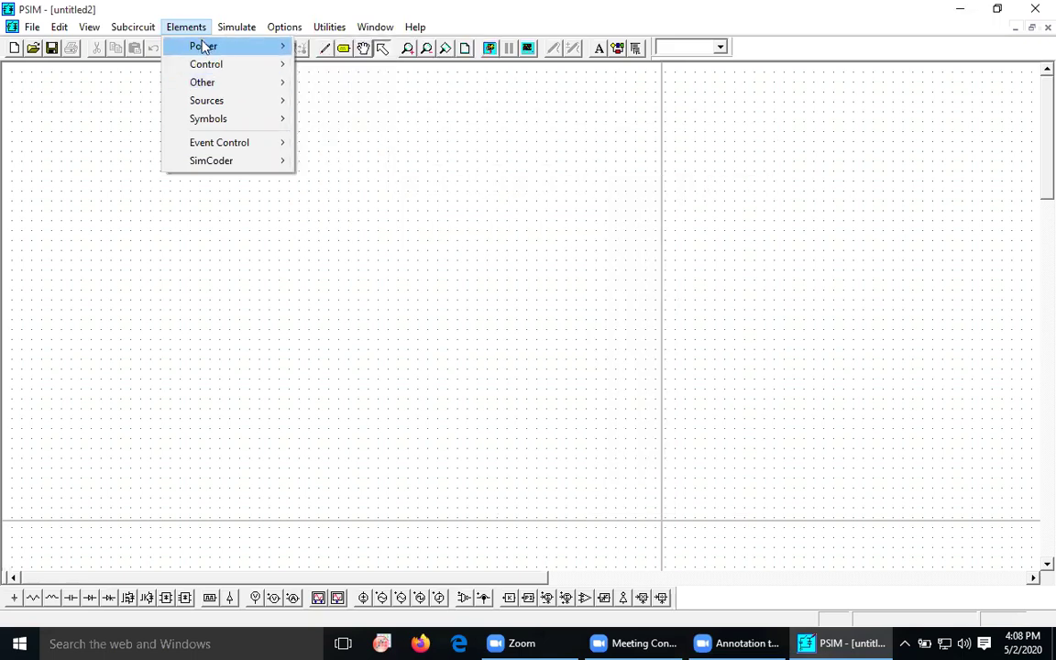
mouse_move(225, 66)
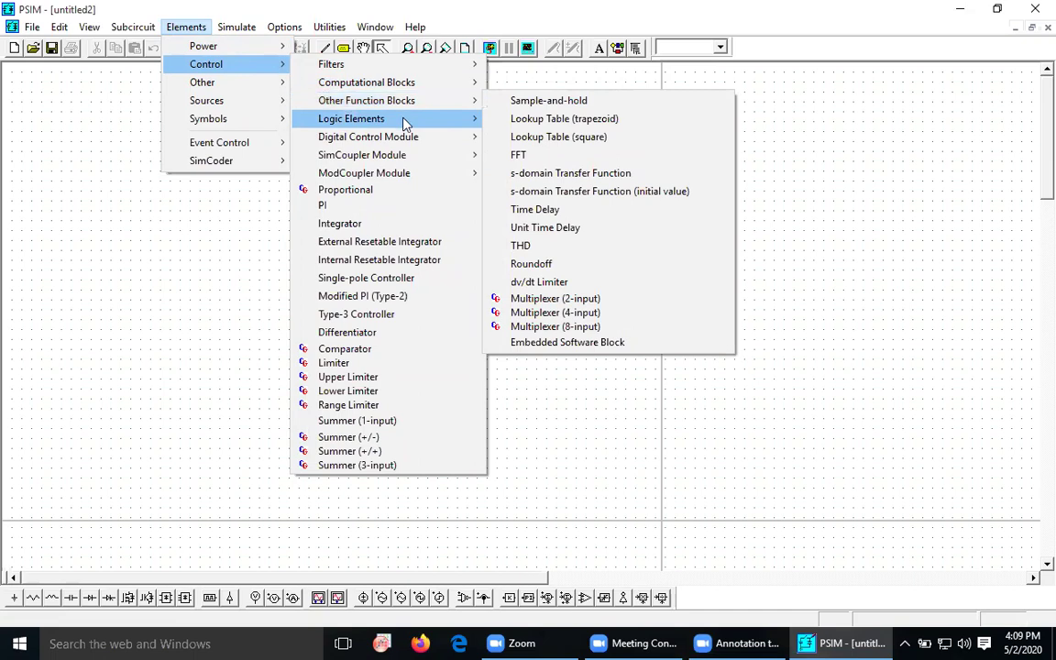
mouse_move(405, 123)
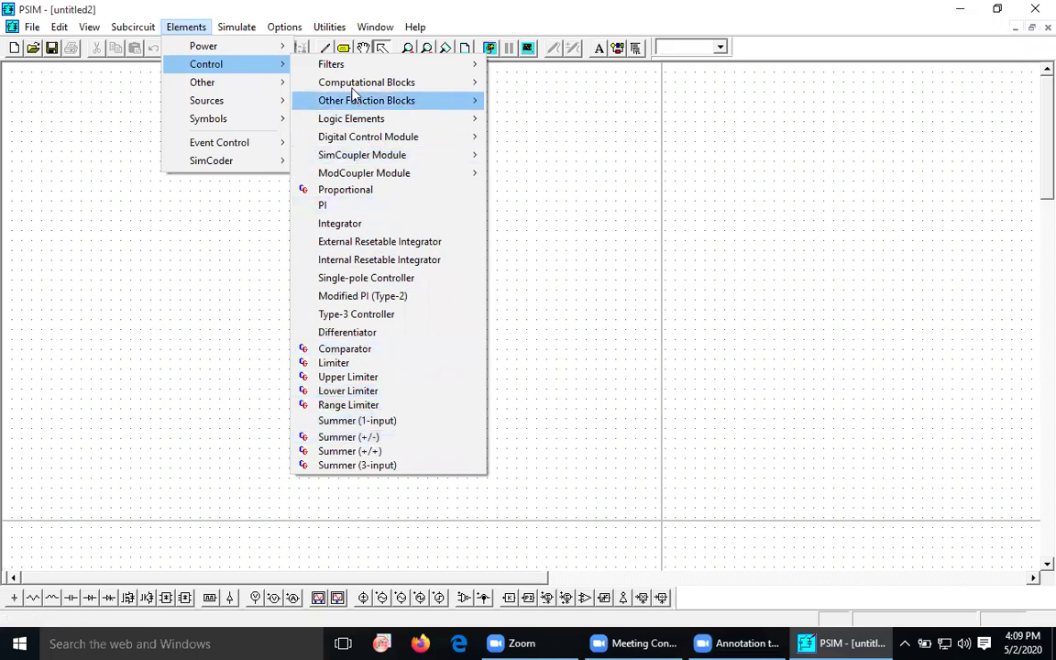
mouse_move(348, 84)
mouse_move(417, 71)
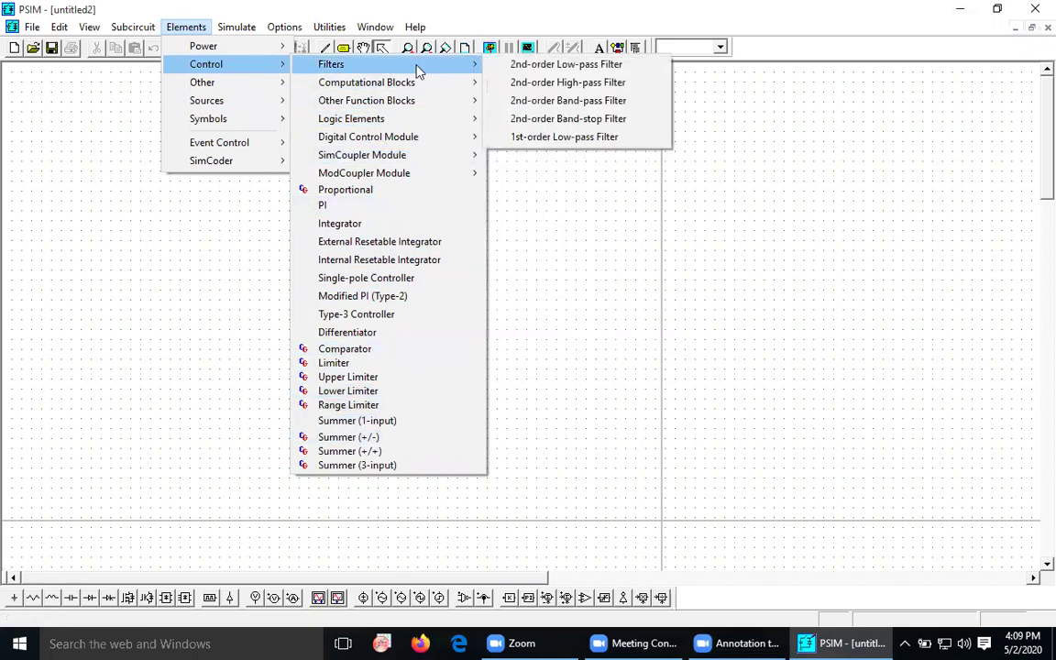
mouse_move(261, 111)
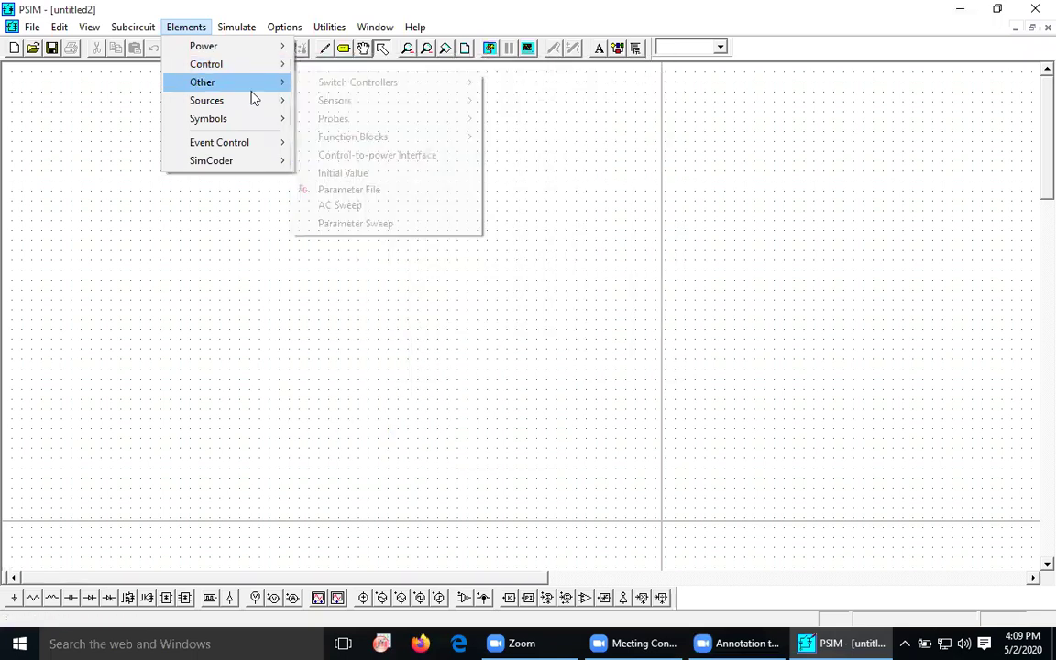
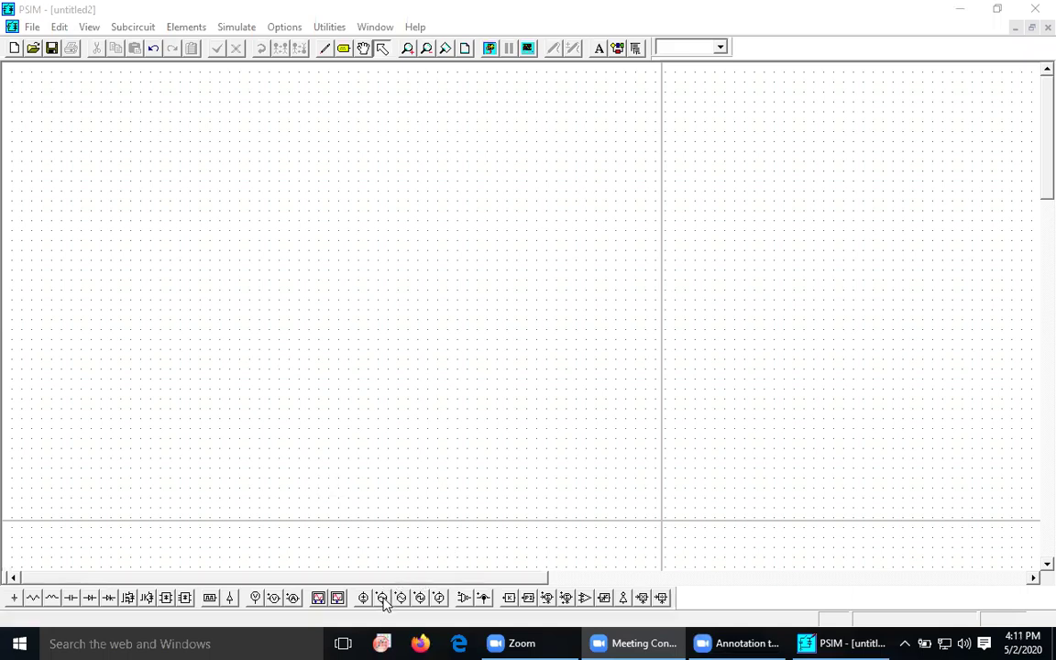
click(408, 458)
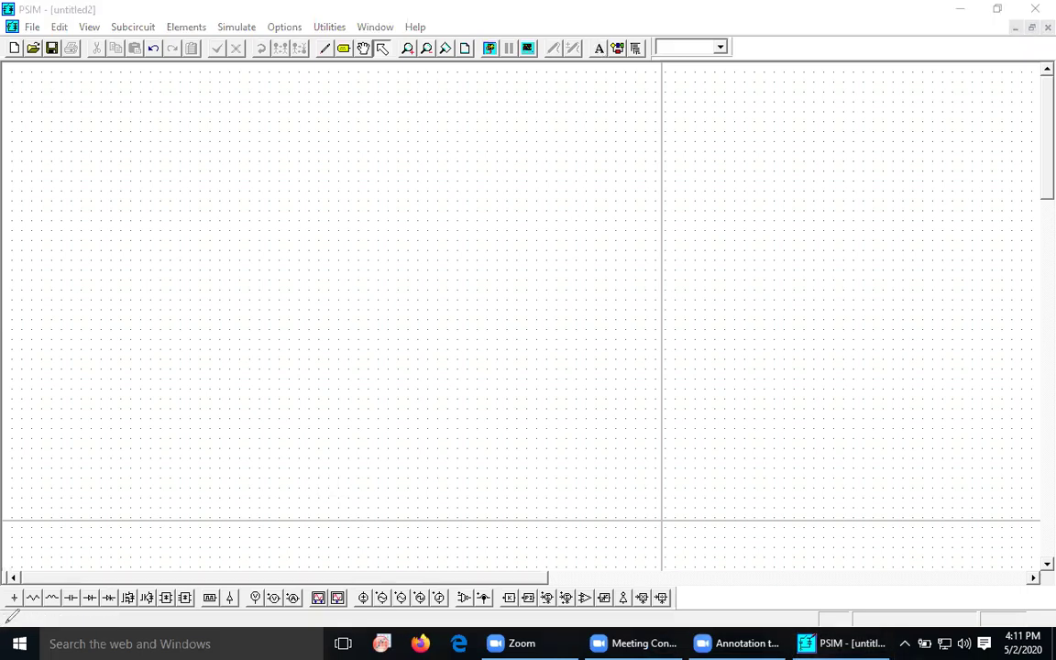
mouse_move(2, 606)
mouse_down()
mouse_move(11, 624)
mouse_move(121, 623)
mouse_move(57, 596)
mouse_move(2, 610)
mouse_up()
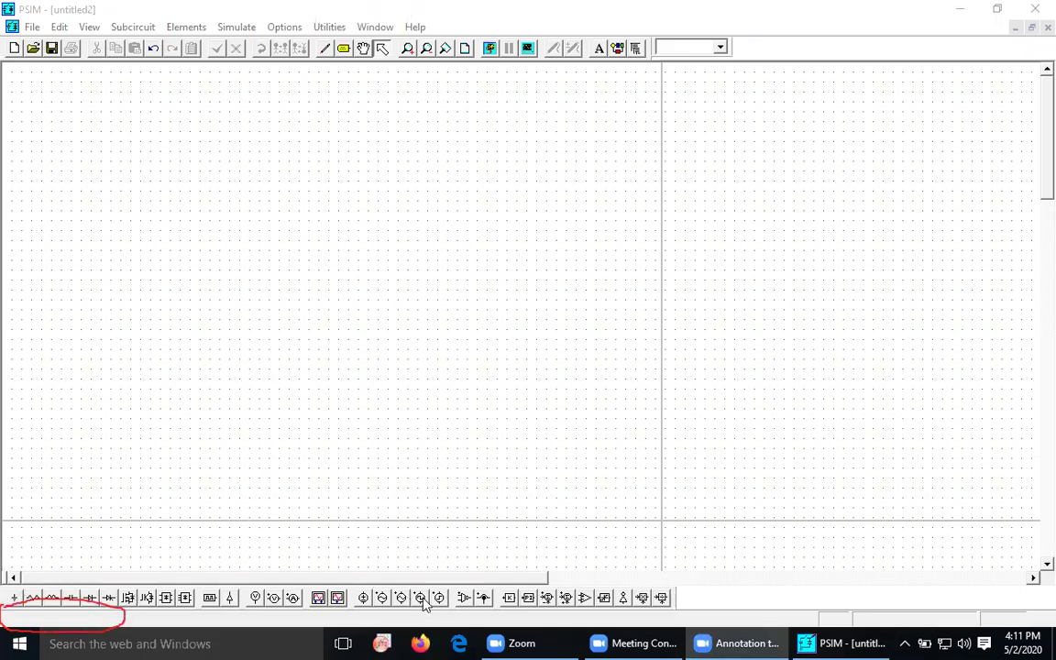
click(384, 536)
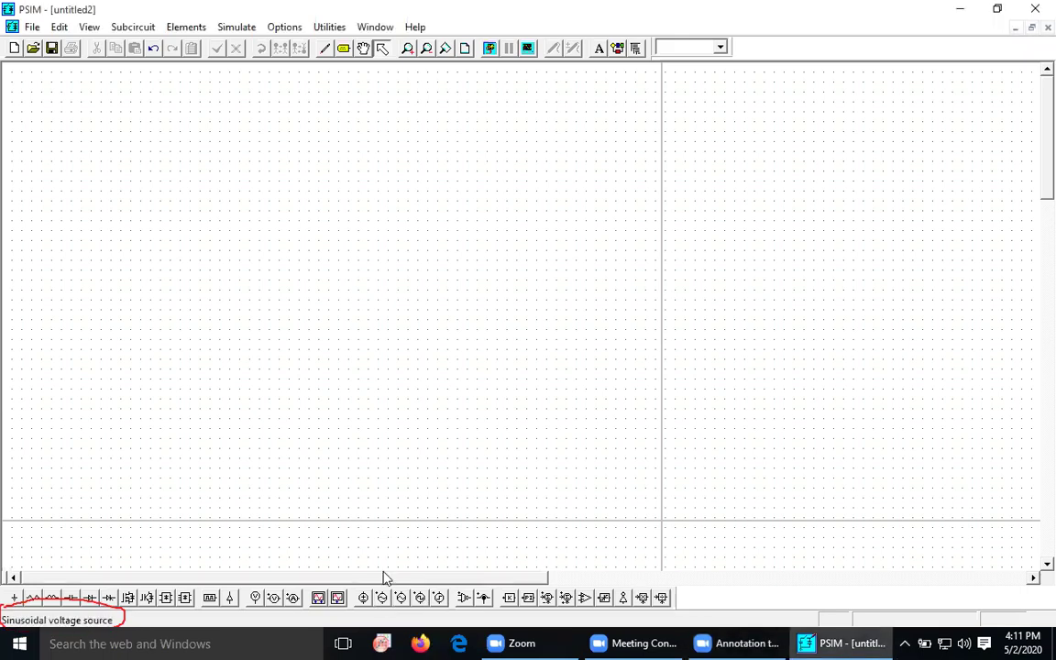
Place a sinusoidal voltage source upright in the upper-left area of the schematic.
click(381, 598)
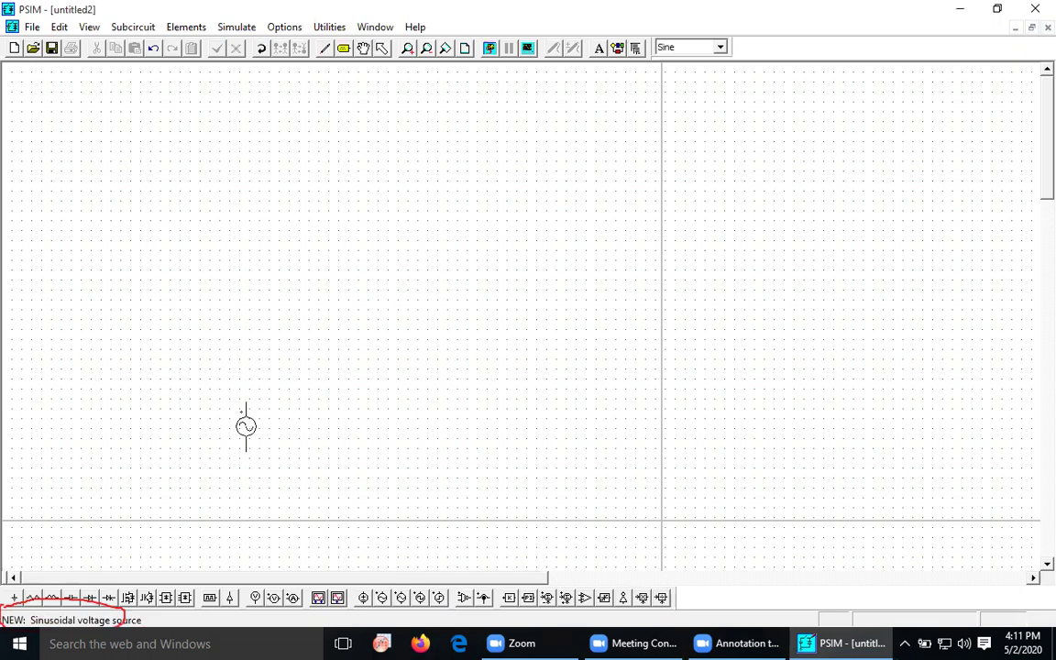
click(120, 255)
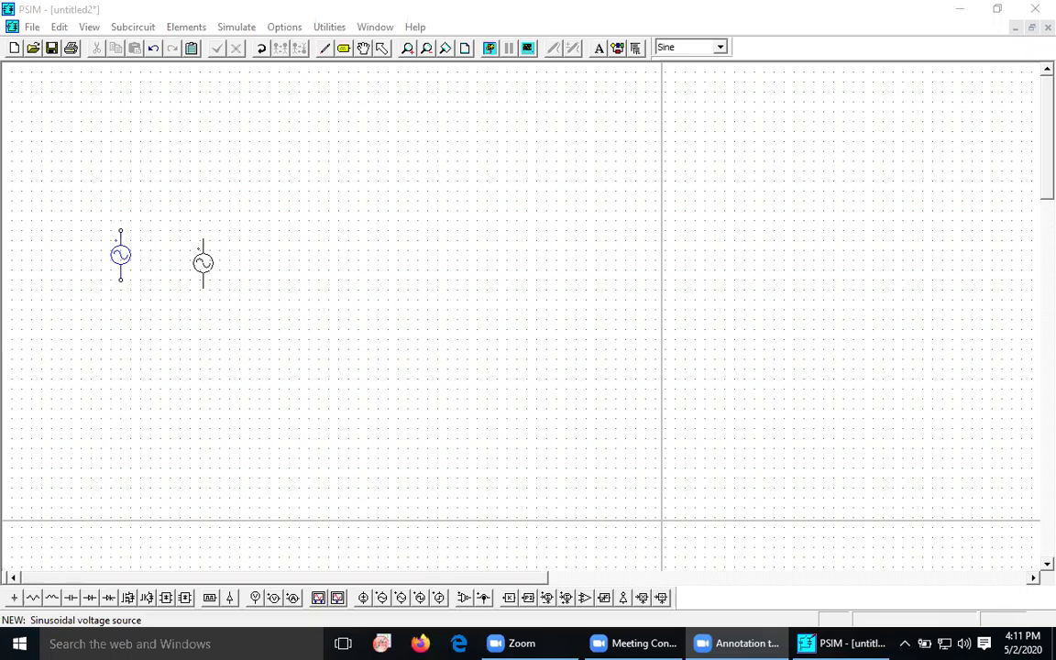
key(Escape)
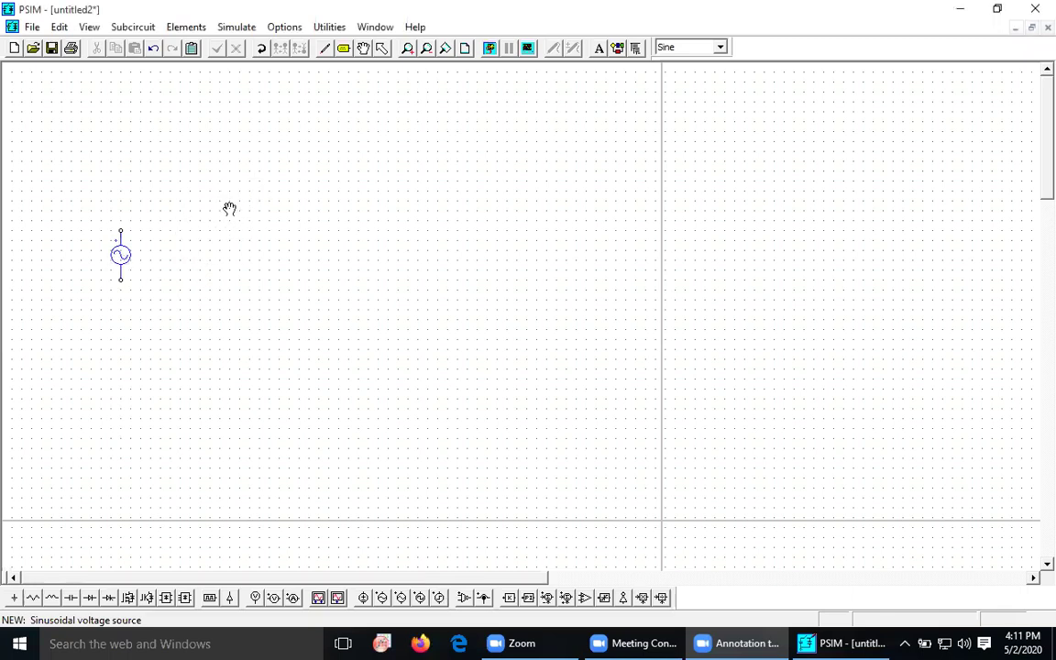
Rotate the unplaced copy of the sinusoidal voltage source through its successive orientations.
click(230, 209)
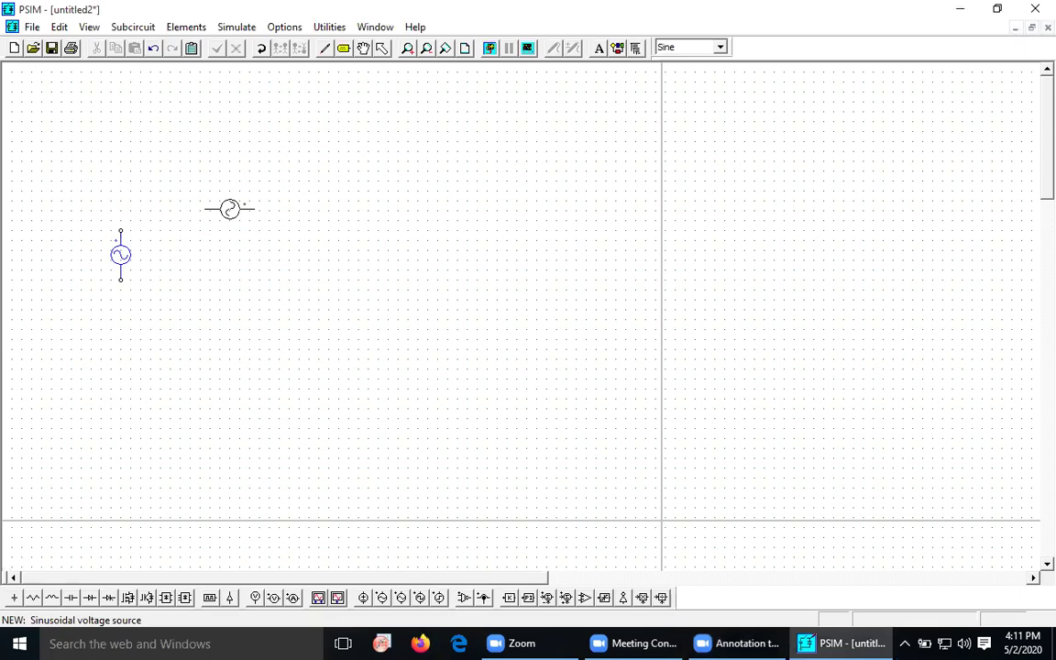
right_click(229, 209)
right_click(229, 209)
right_click(229, 209)
right_click(229, 209)
right_click(230, 209)
right_click(229, 209)
right_click(229, 209)
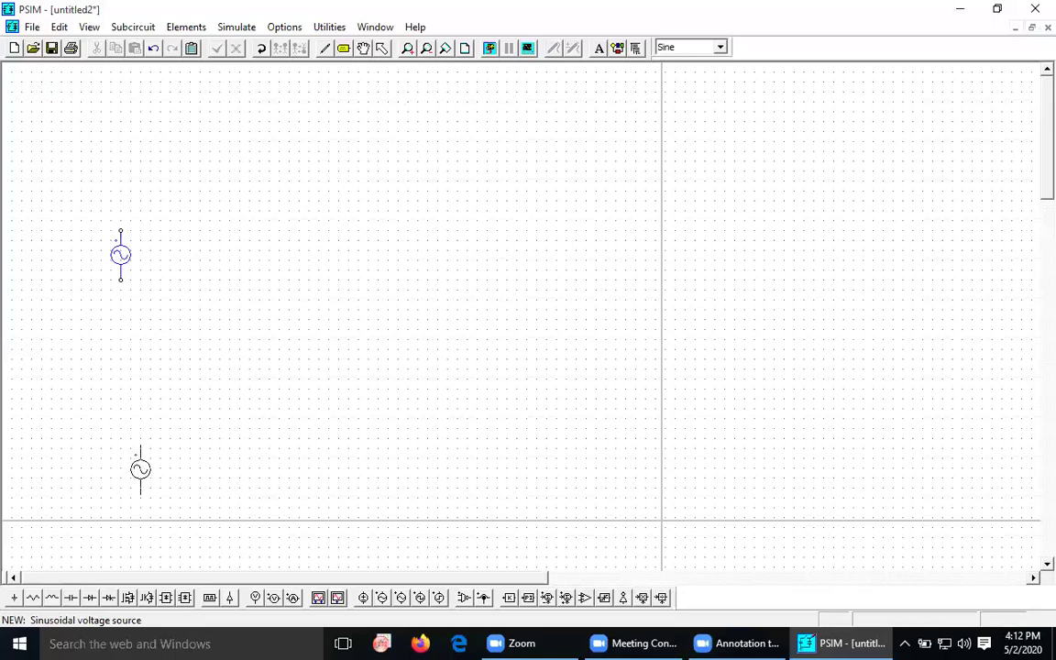
Place a vertical resistor to the right of the sinusoidal voltage source, level with its terminals.
click(37, 599)
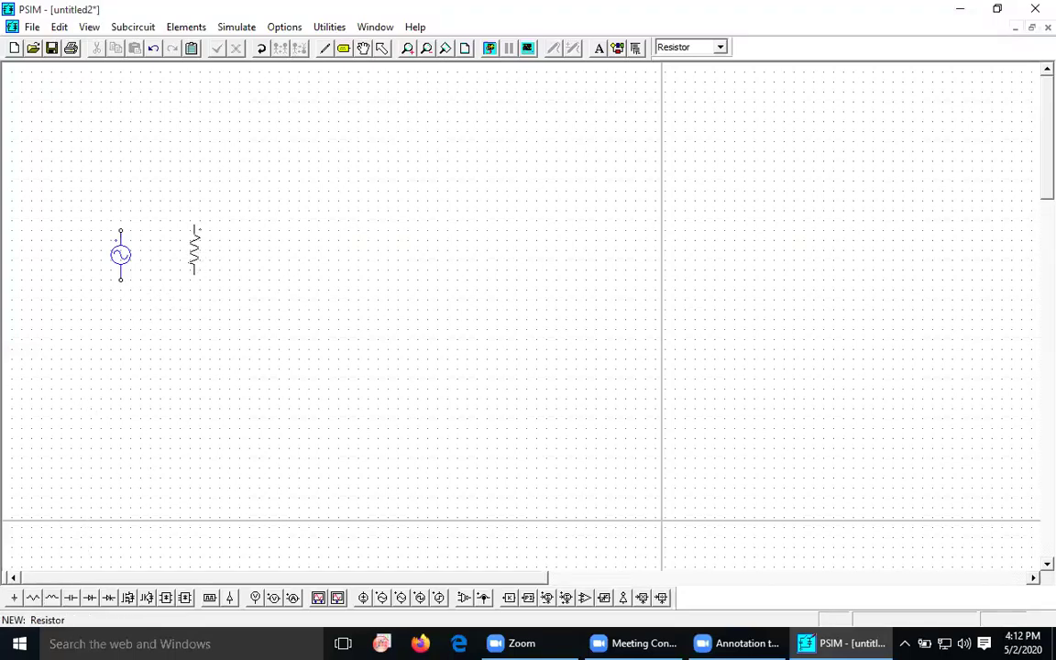
click(200, 254)
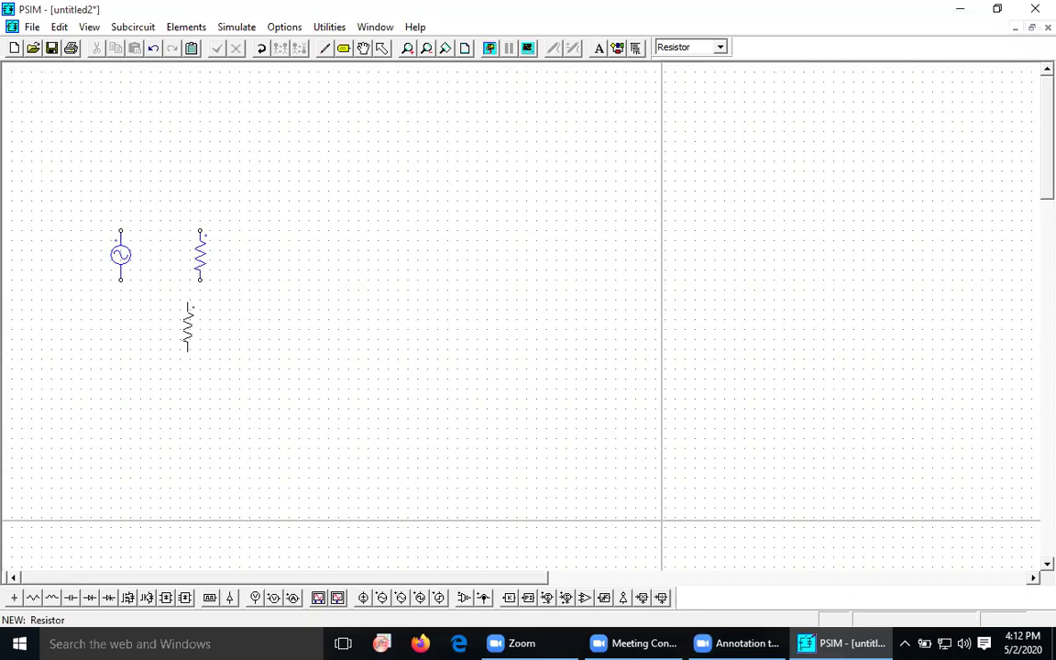
Wire the upper and lower terminals of the sinusoidal voltage source to the matching terminals of the resistor.
click(324, 51)
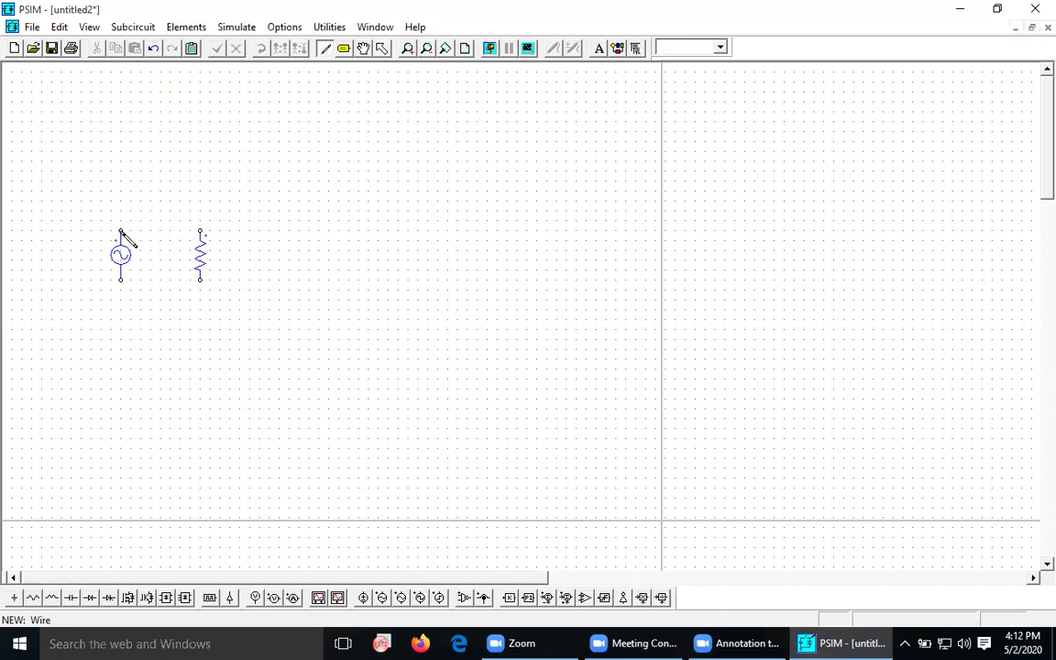
drag(120, 231, 200, 232)
drag(120, 279, 200, 279)
Place a ground symbol just below the lower wire of the loop and connect it to that wire.
click(16, 601)
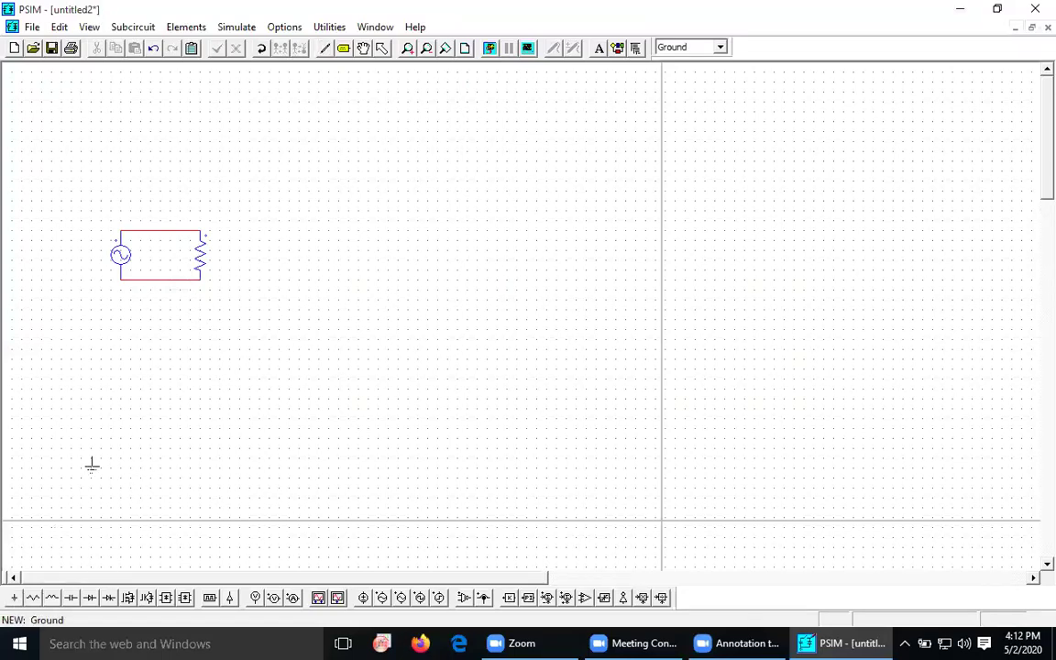
click(152, 291)
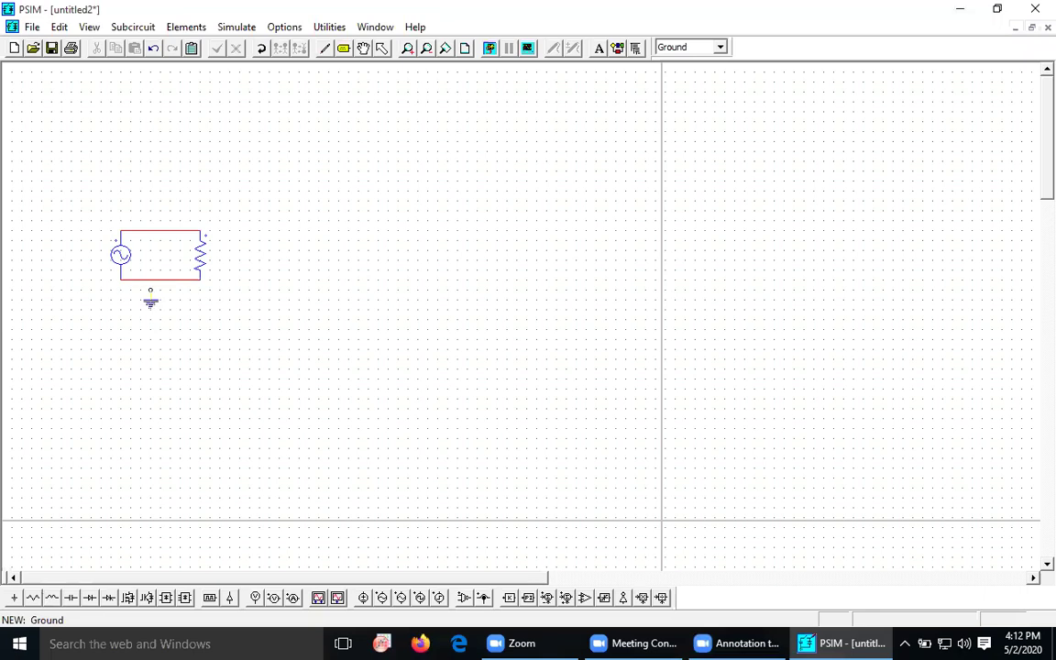
click(326, 51)
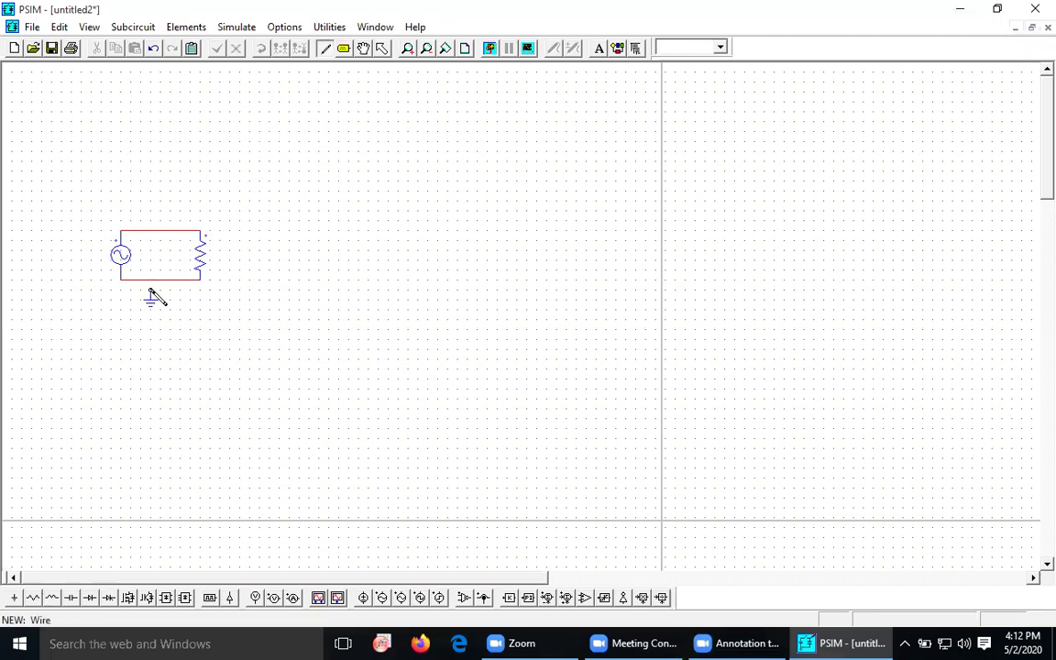
drag(150, 280, 151, 293)
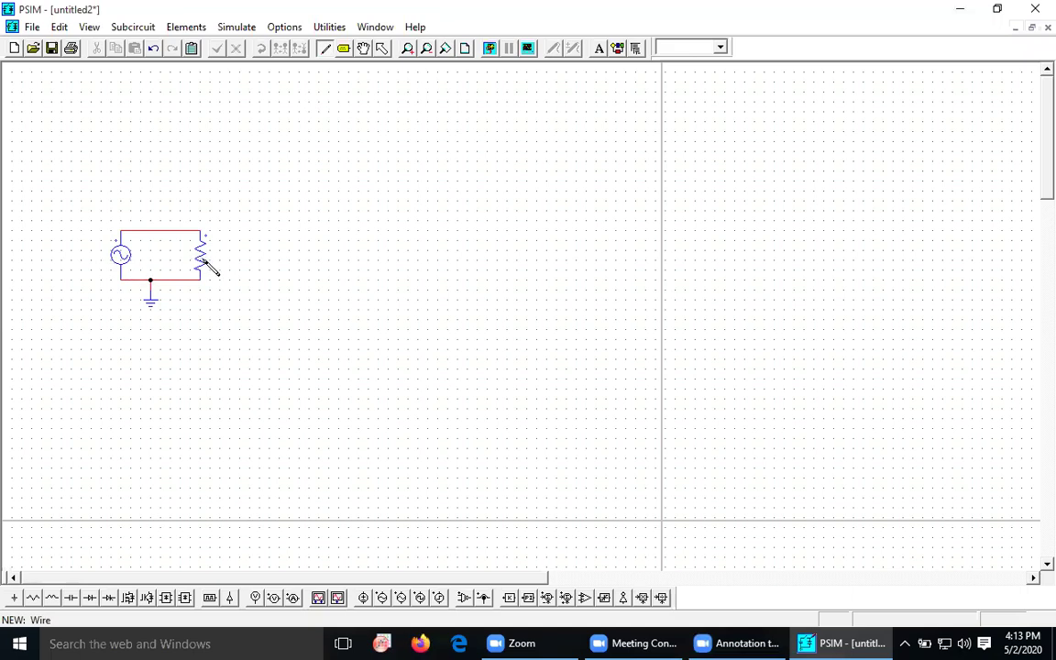
click(381, 50)
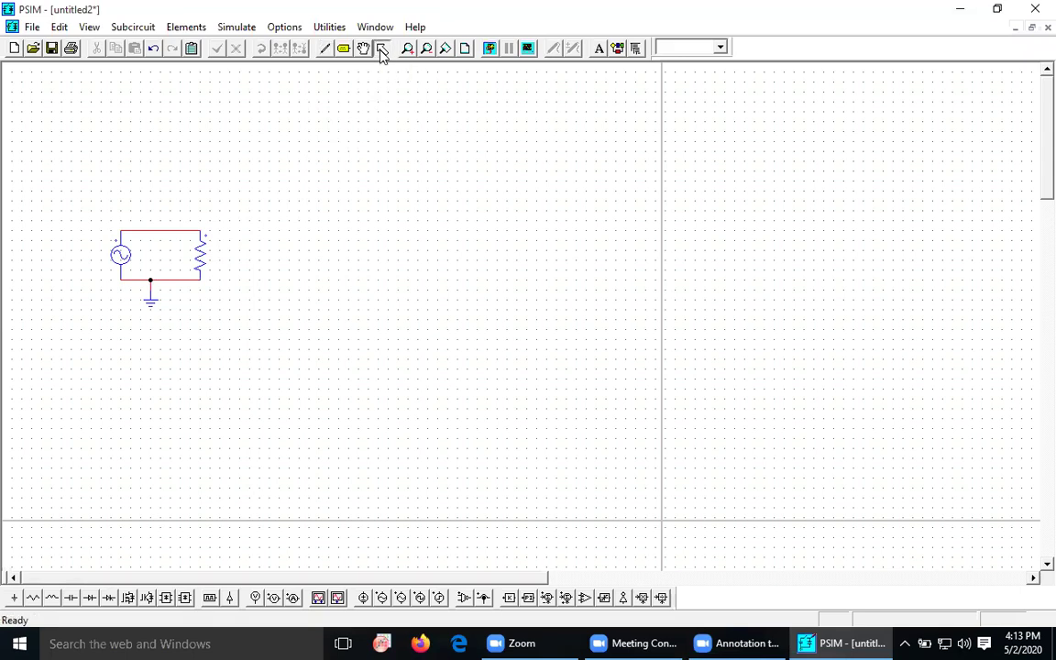
Rename the sinusoidal voltage source as Vac and display its name on the schematic.
double_click(120, 256)
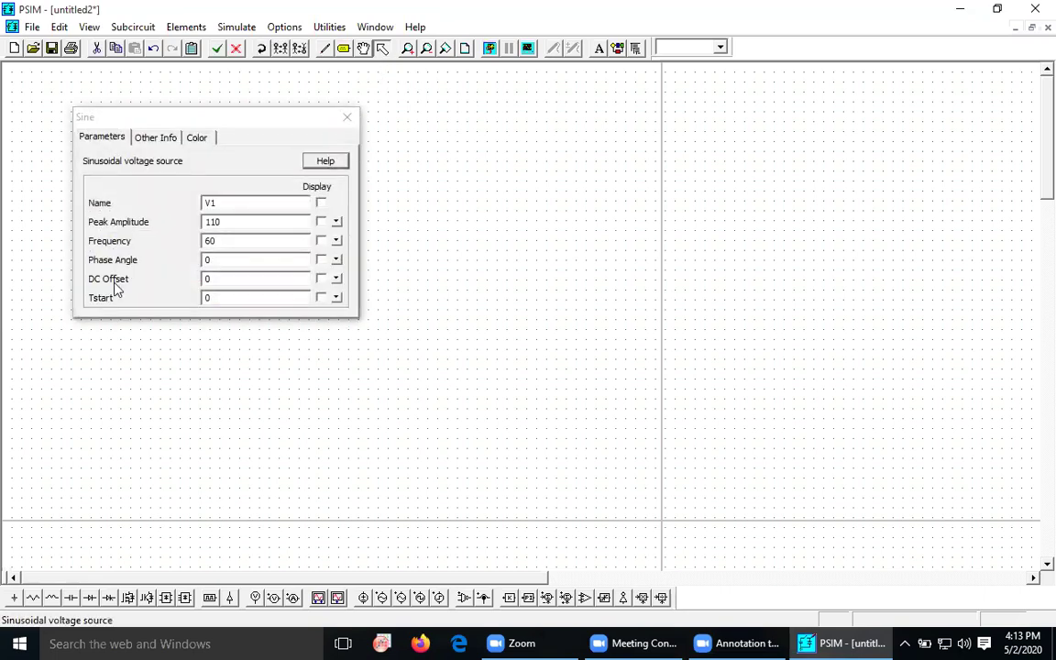
drag(245, 124, 466, 118)
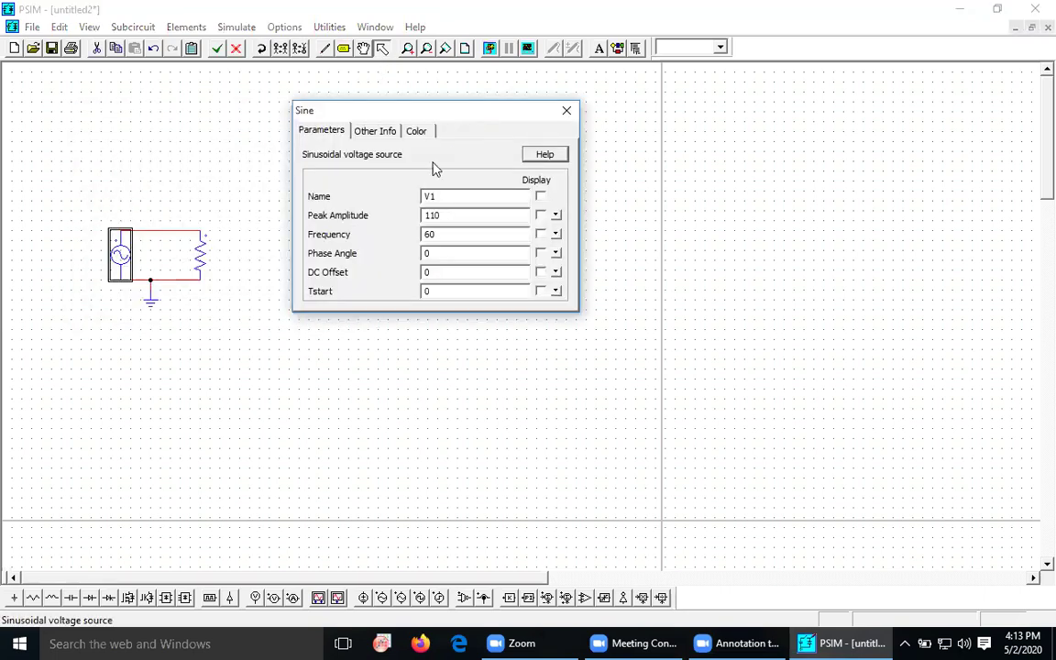
click(426, 195)
text(V1)
drag(438, 195, 432, 197)
text(ac)
click(540, 198)
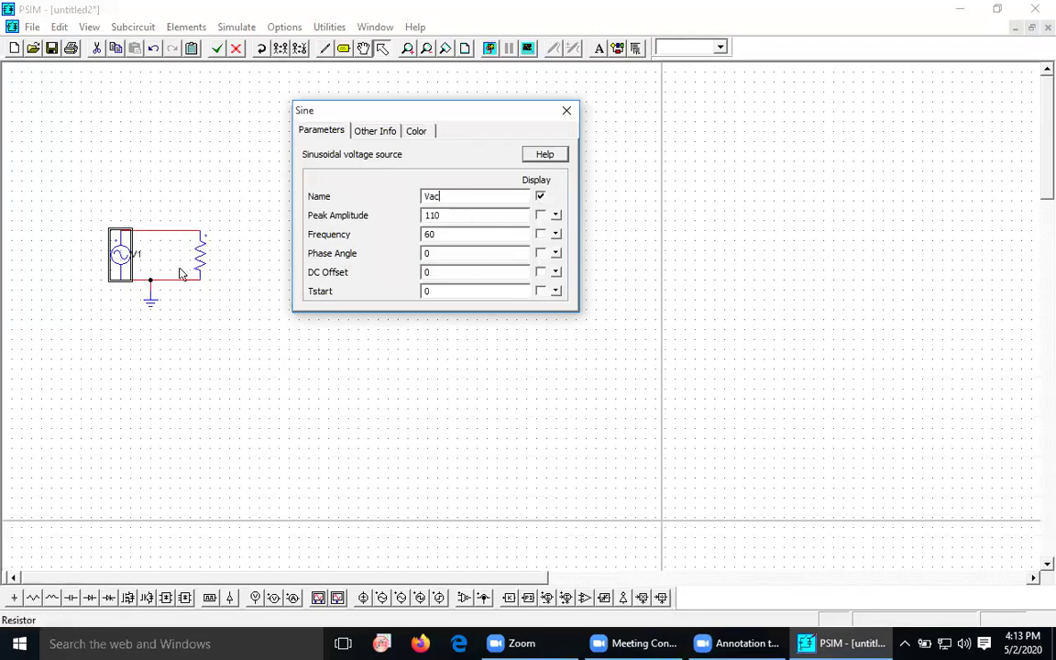
click(565, 111)
click(260, 300)
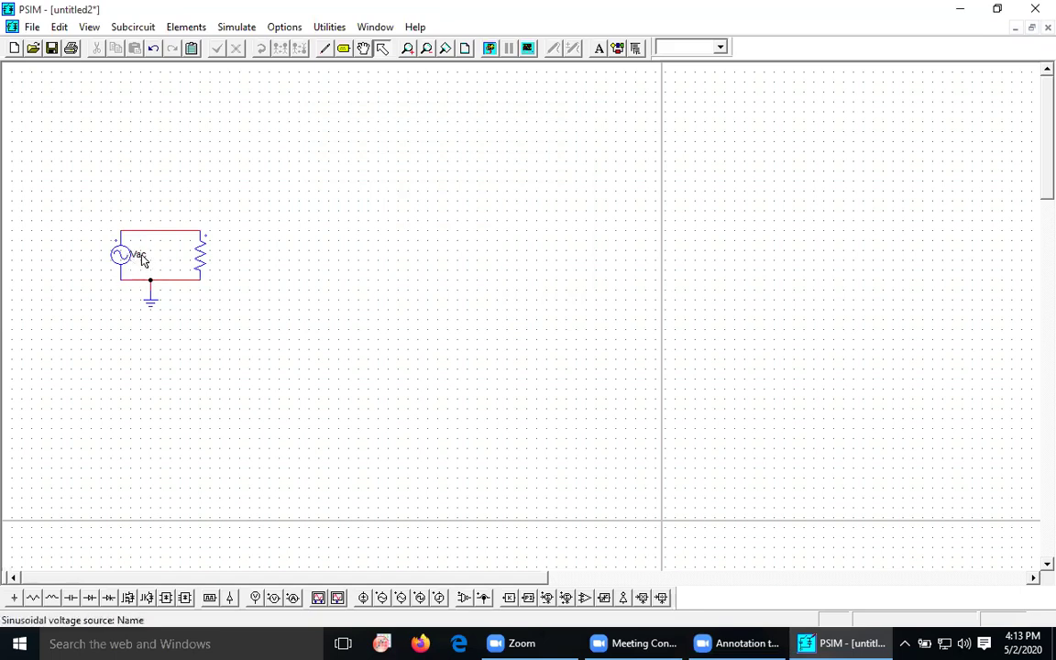
Set the sinusoidal voltage source's peak amplitude to 325 and its frequency to 50.
double_click(122, 258)
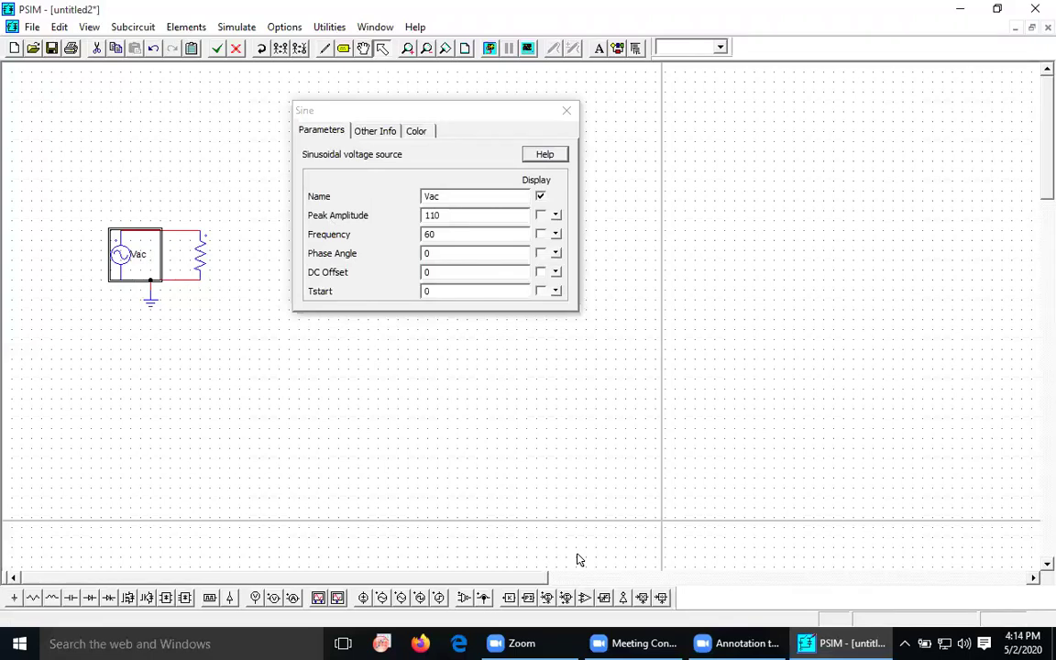
drag(445, 216, 413, 223)
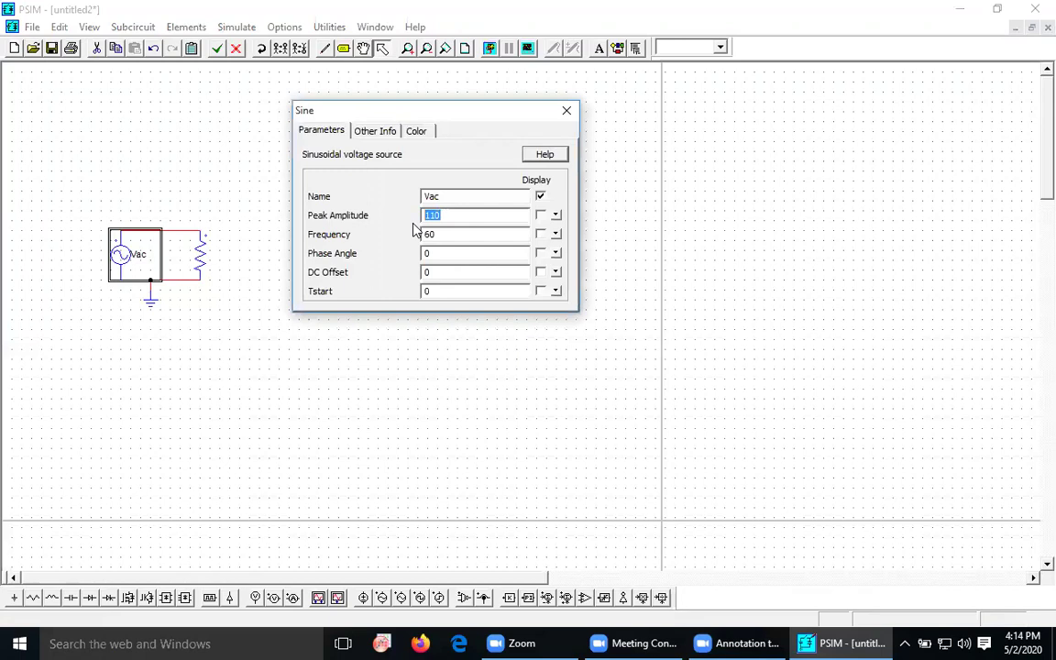
text(325)
double_click(440, 235)
text(50)
click(566, 114)
click(207, 303)
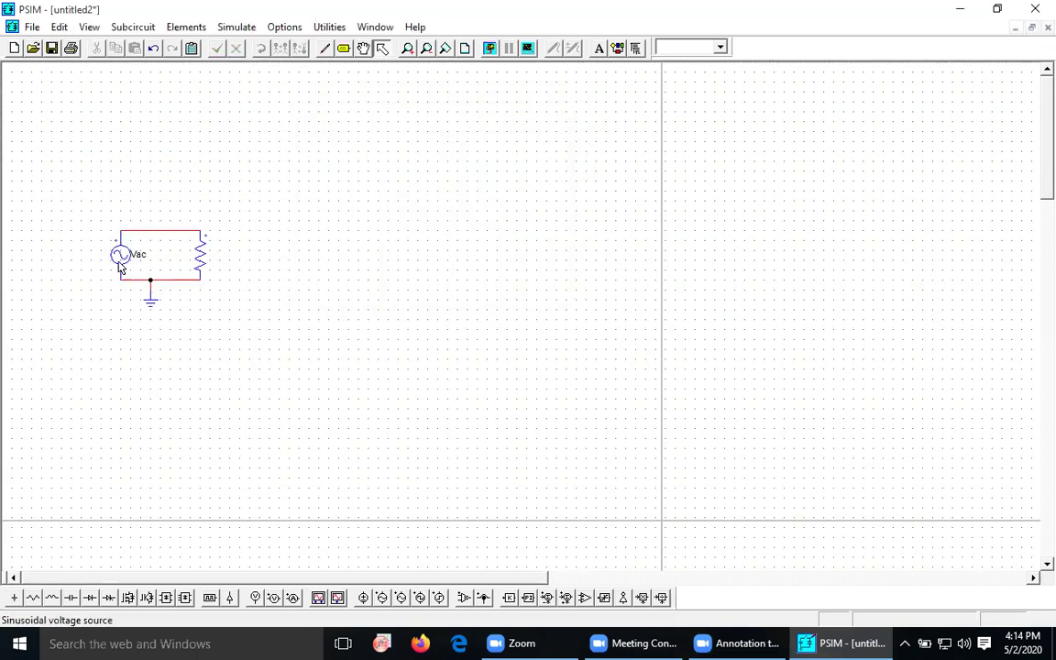
Rename the resistor as RL with its name displayed, and set its resistance to 10.
double_click(199, 255)
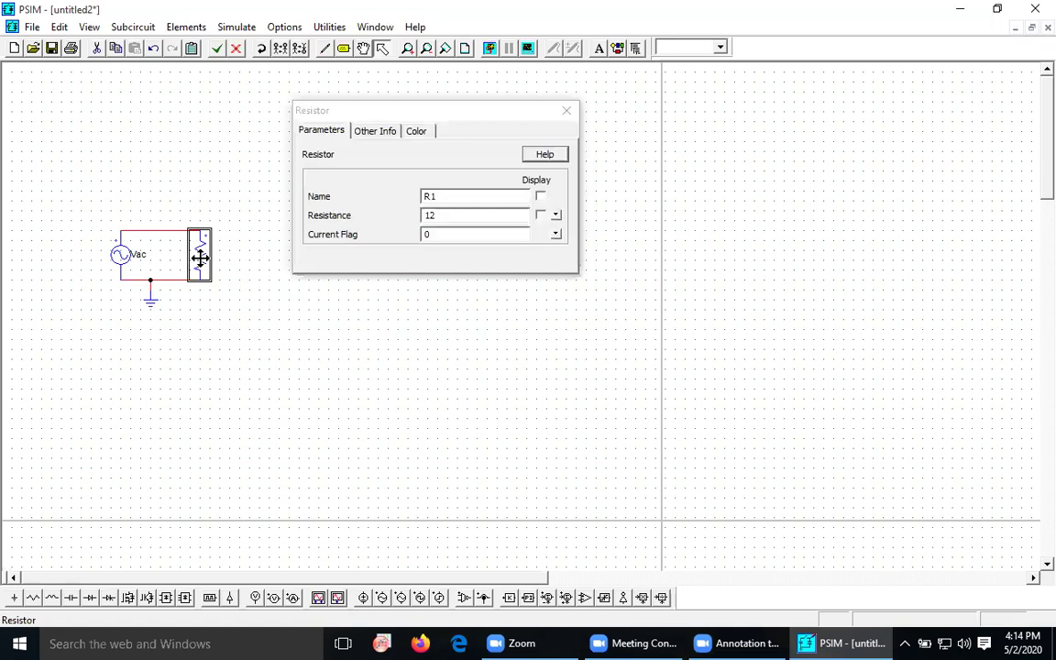
click(428, 195)
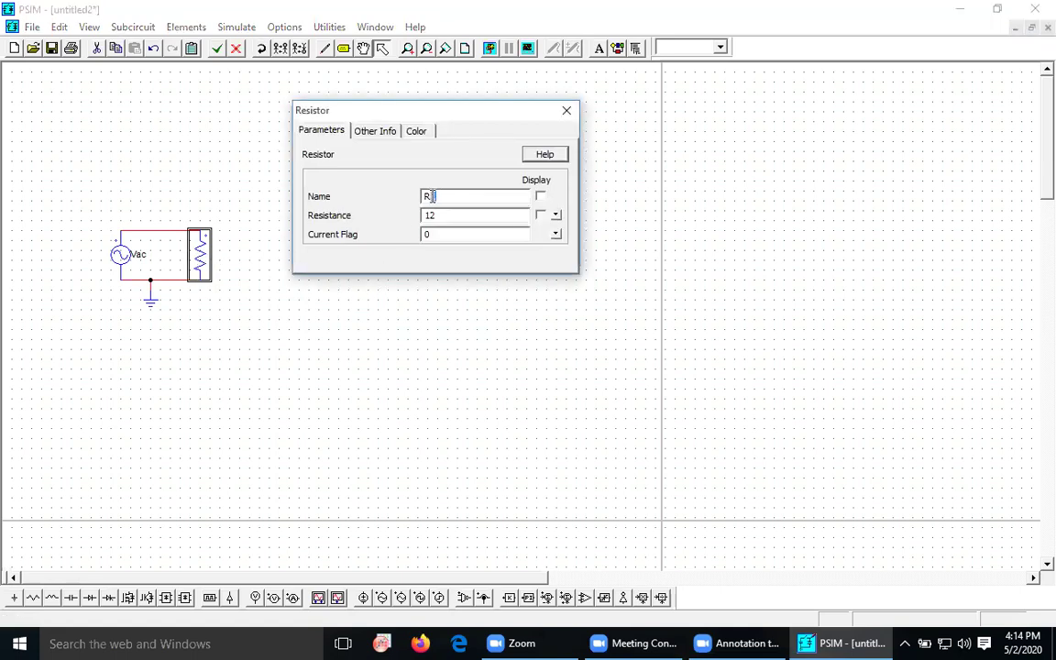
key(BackSpace)
text(L)
click(540, 197)
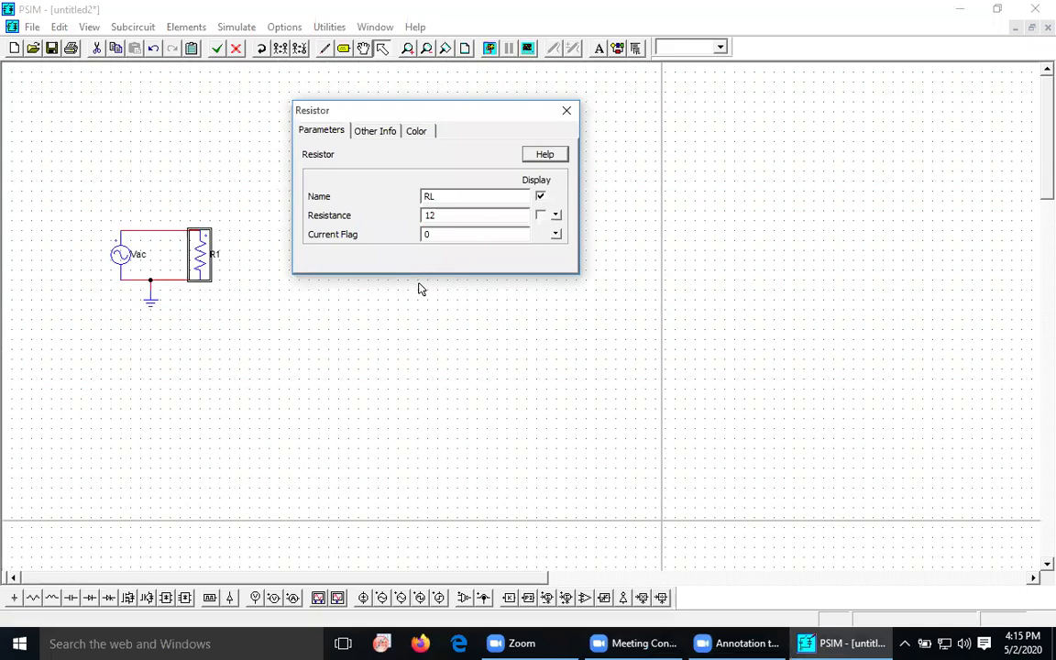
drag(437, 214, 428, 214)
text(0)
click(565, 111)
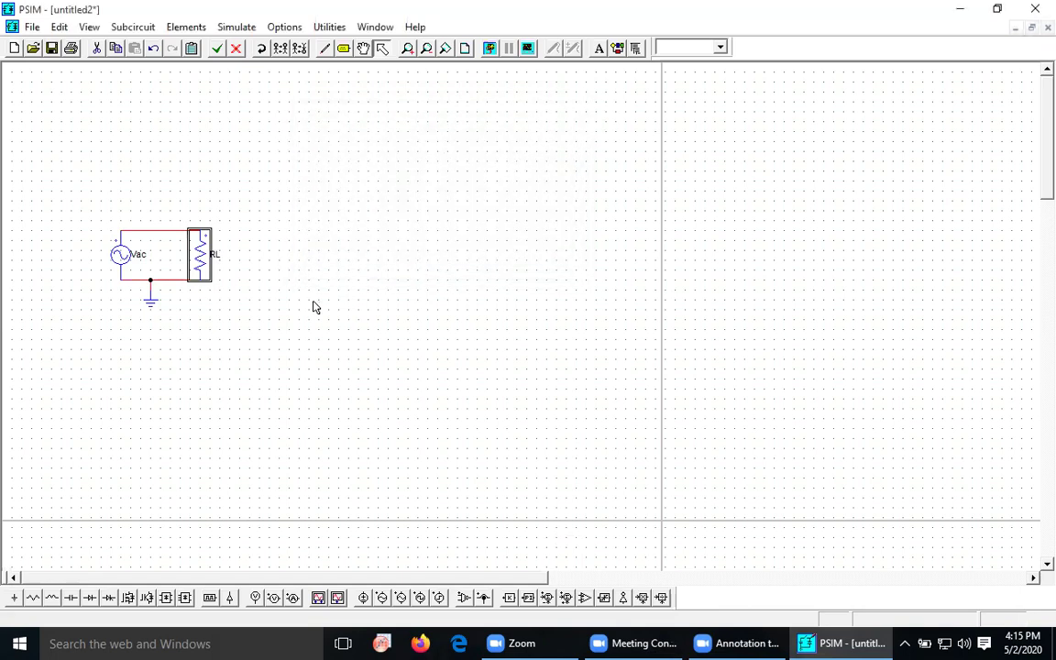
click(278, 275)
Display the resistance value of resistor RL on the schematic.
double_click(203, 262)
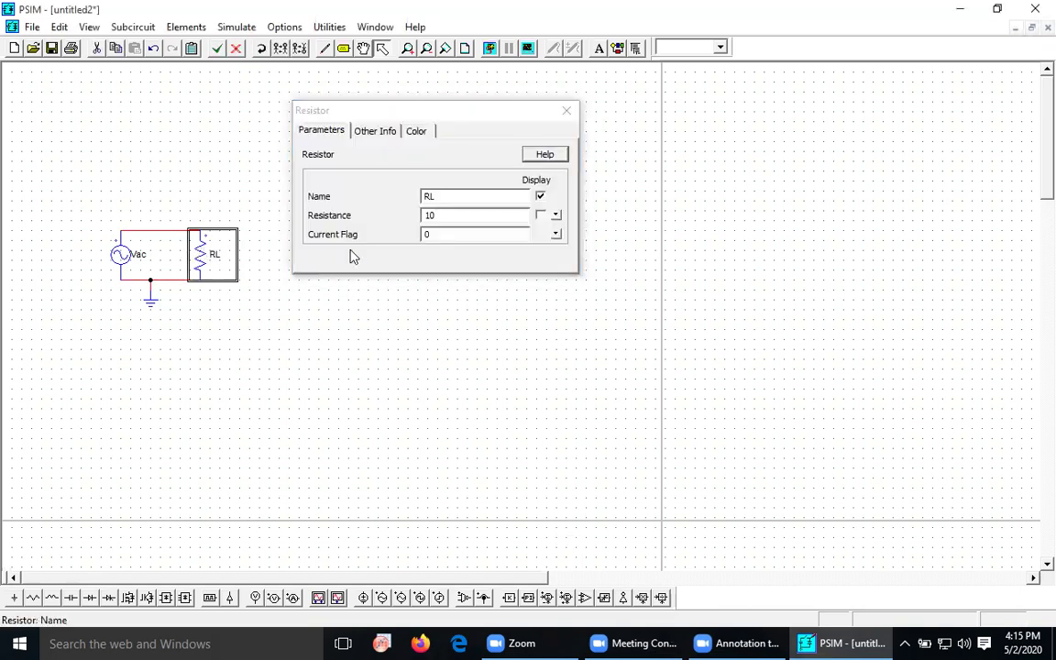
click(540, 215)
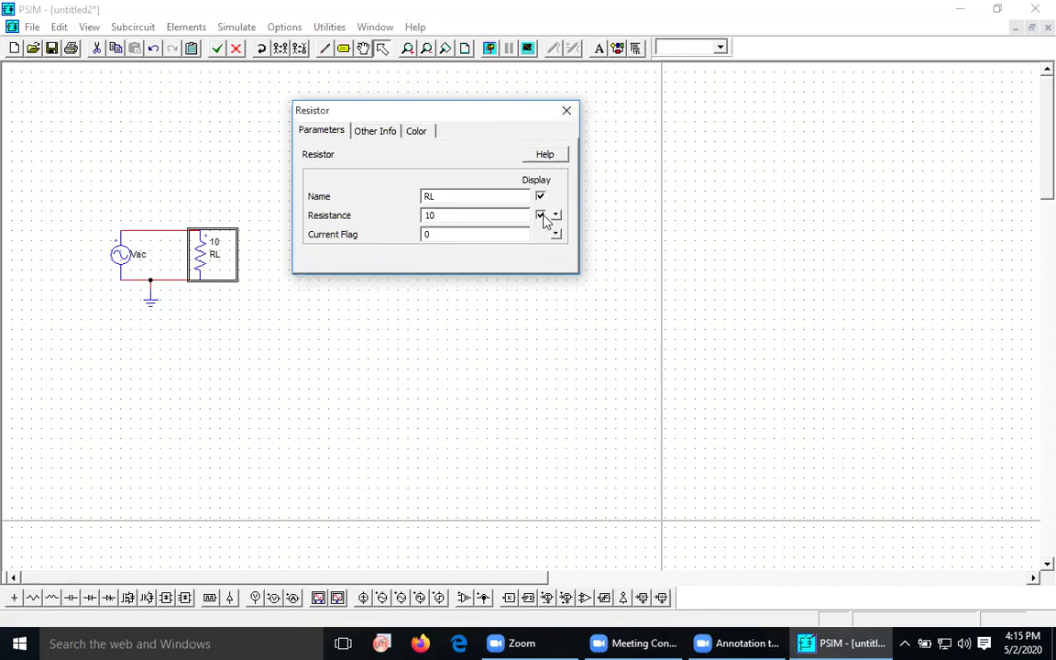
click(566, 110)
click(356, 273)
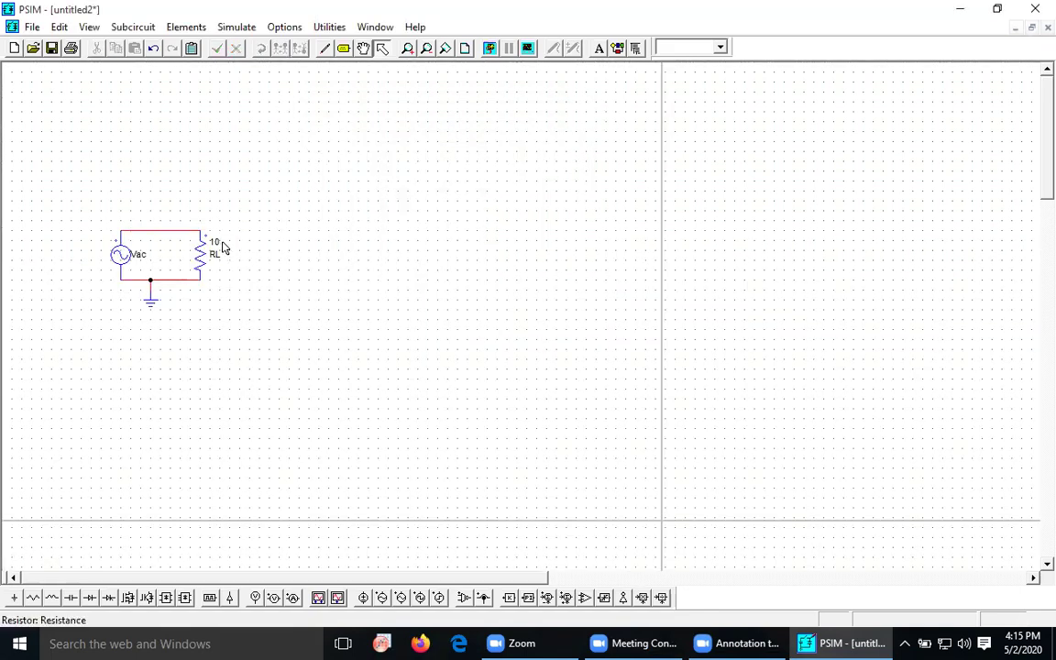
Display the peak amplitude and frequency of the Vac source on the schematic.
click(119, 254)
double_click(119, 254)
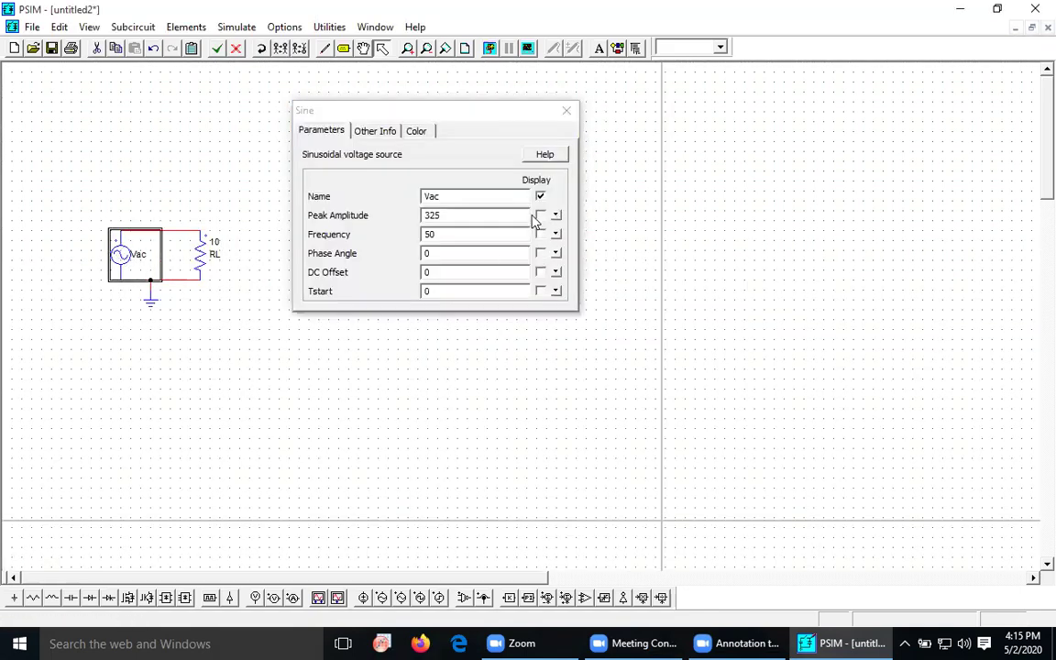
click(540, 214)
click(540, 233)
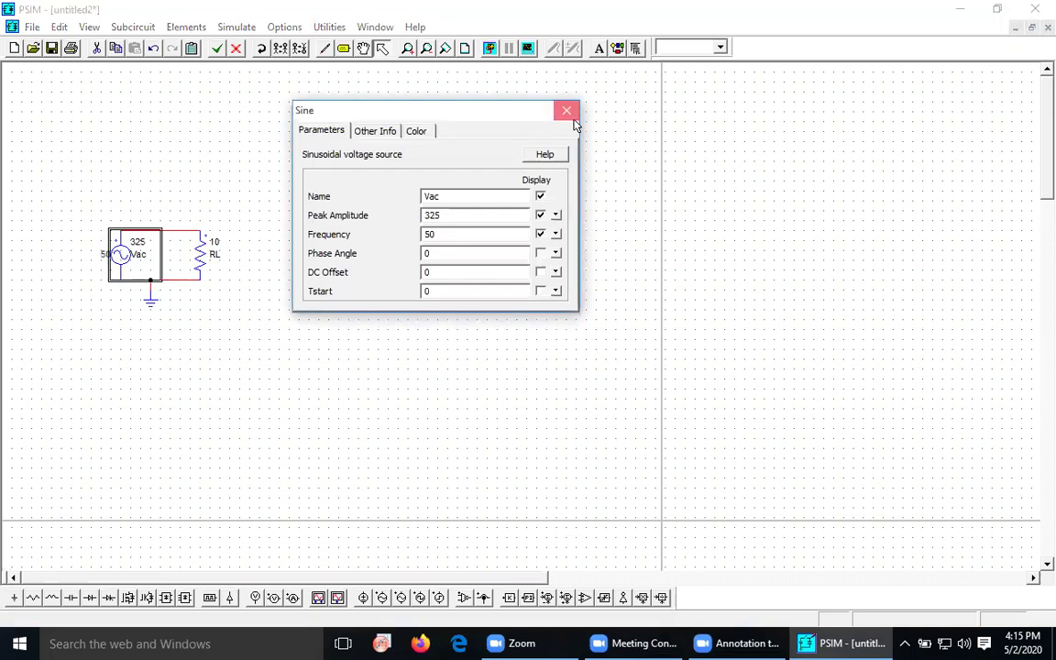
click(566, 111)
click(358, 302)
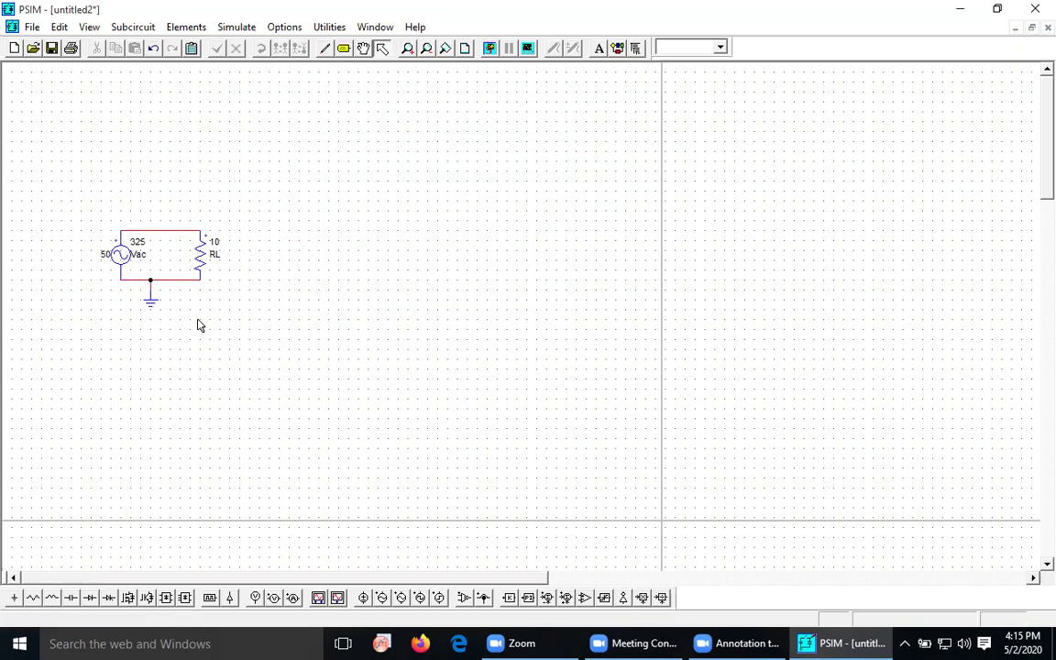
Place a node-to-ground voltage probe on the upper terminal of the Vac source.
click(257, 598)
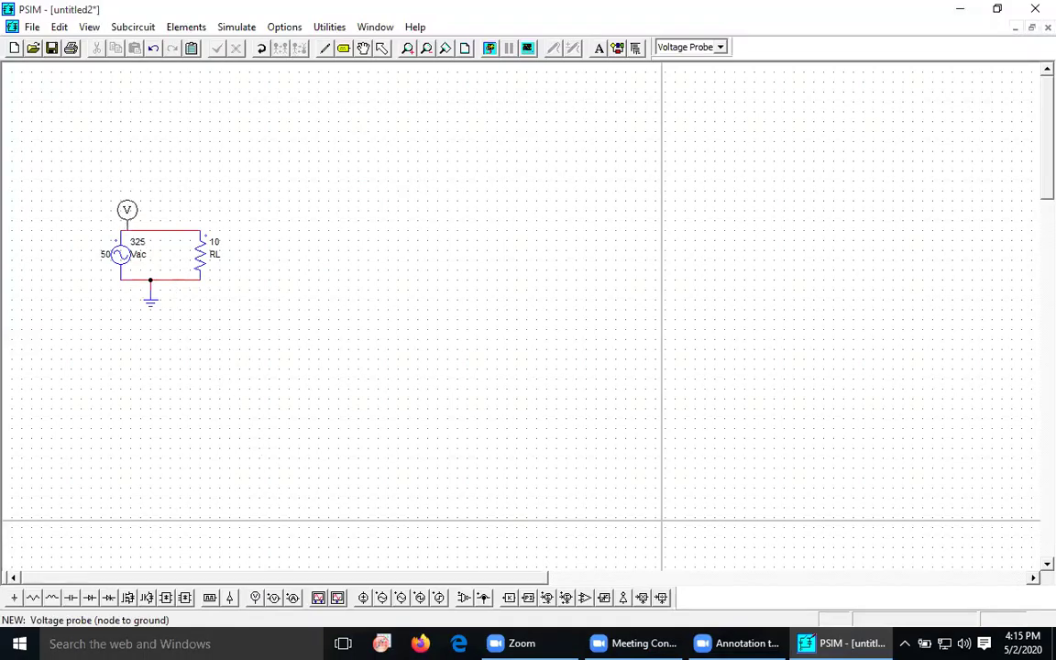
click(121, 212)
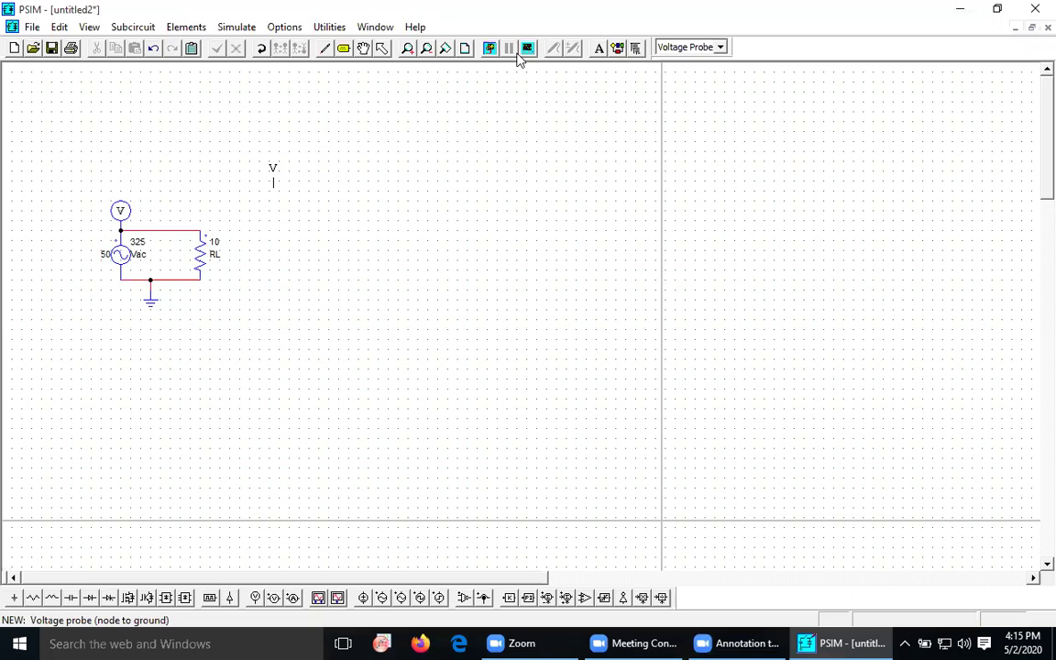
click(382, 48)
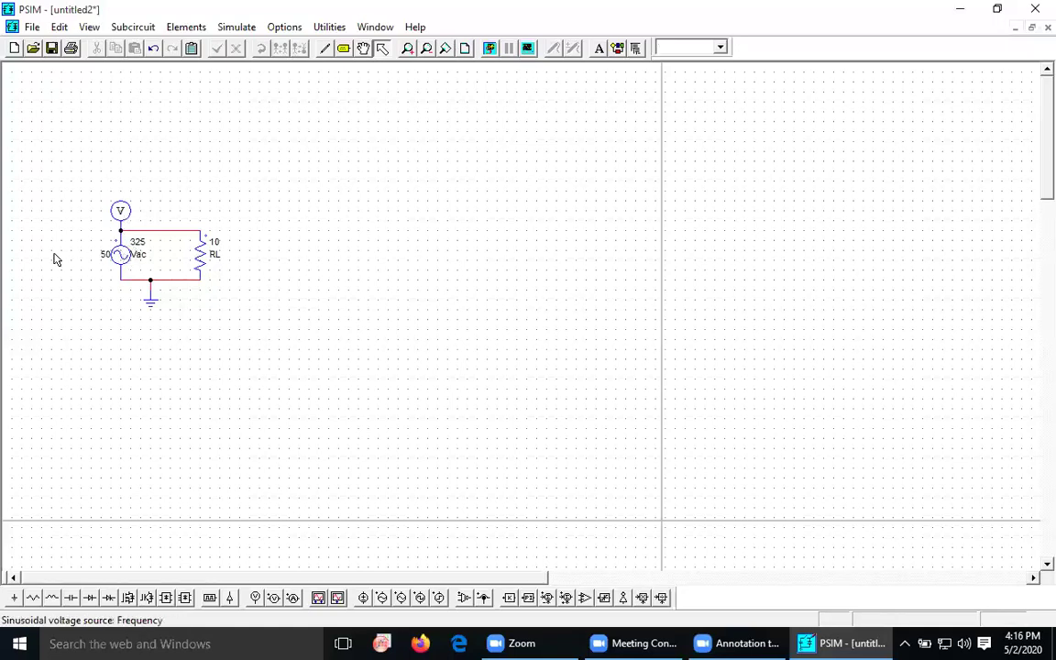
Place a vertical two-node voltage probe to the right of resistor RL.
click(274, 598)
right_click(266, 247)
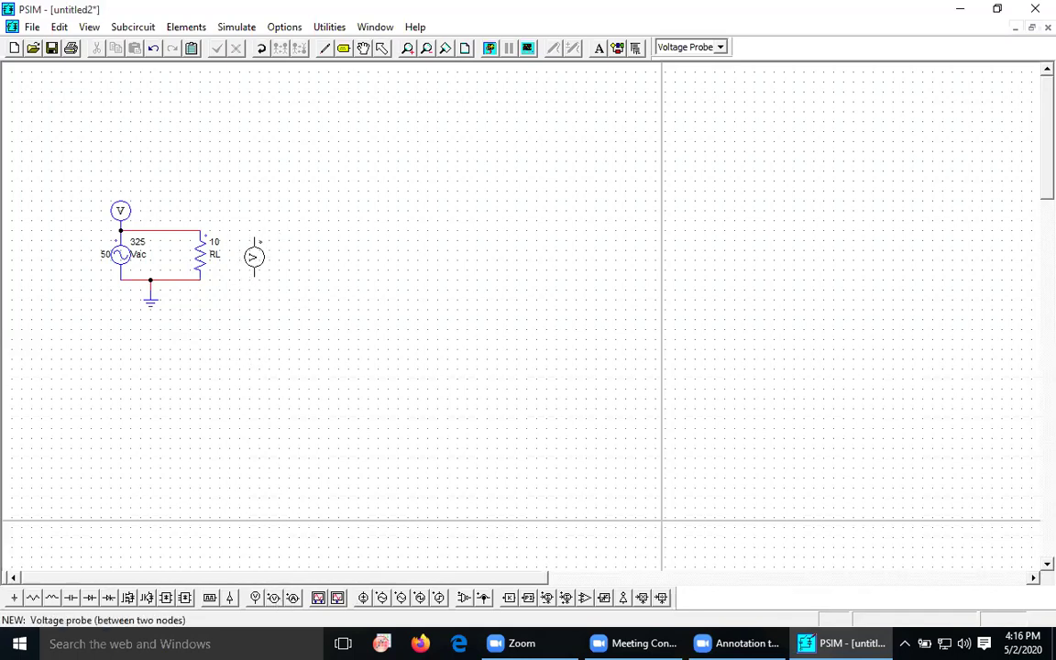
click(254, 258)
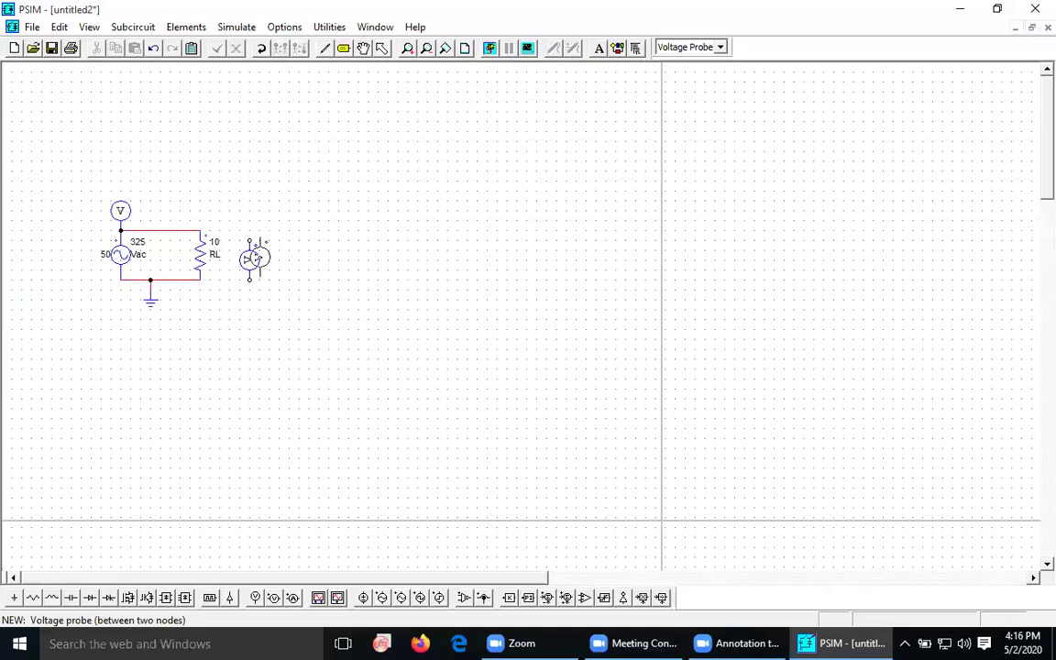
Wire the two-node voltage probe in parallel with resistor RL, connecting both its upper and lower terminals.
click(326, 48)
mouse_move(250, 234)
mouse_down()
mouse_move(201, 234)
mouse_move(259, 246)
mouse_move(267, 233)
mouse_up()
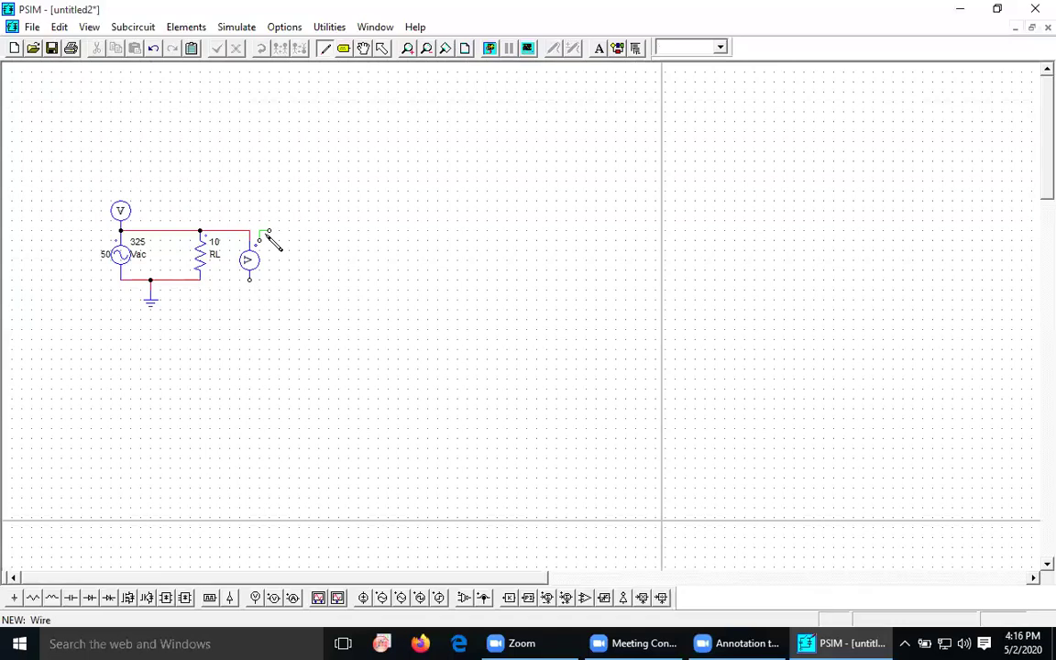
key(Escape)
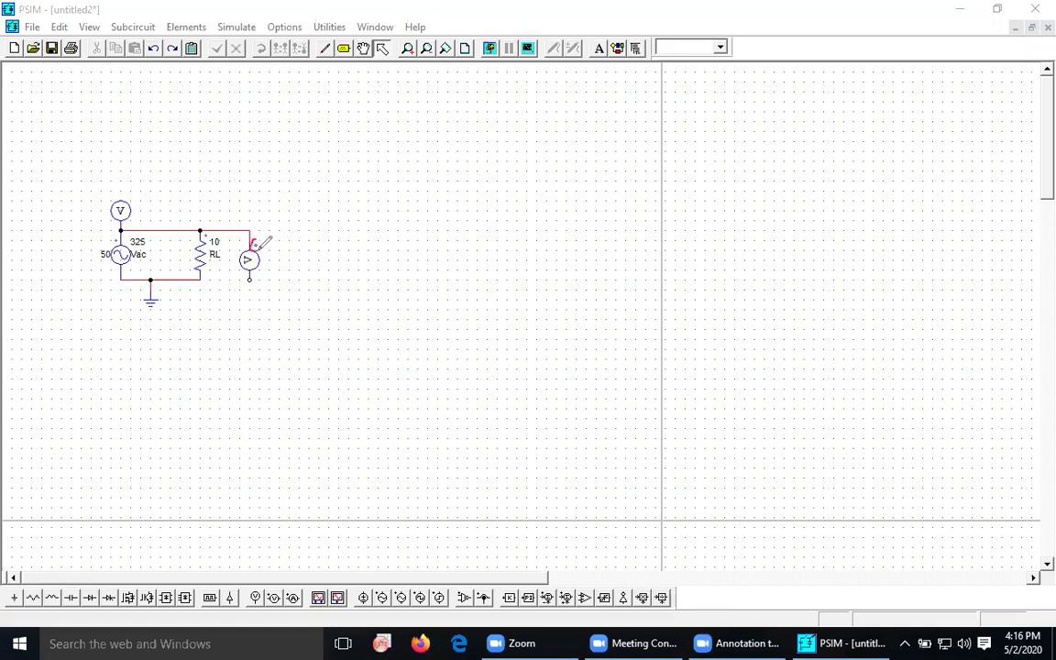
drag(258, 239, 260, 240)
click(343, 47)
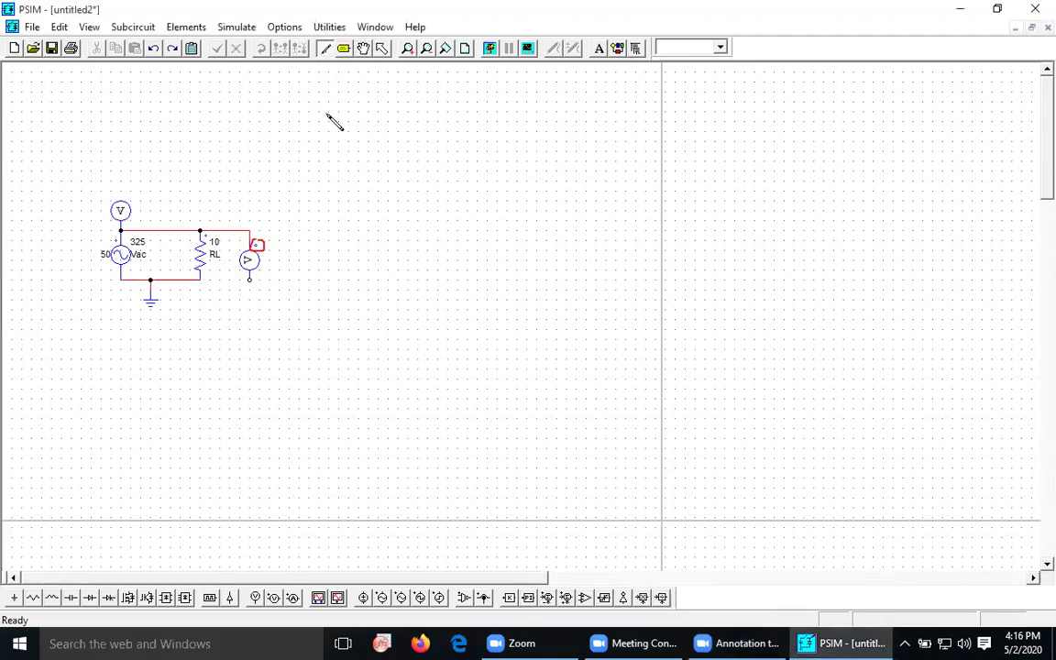
drag(200, 279, 249, 280)
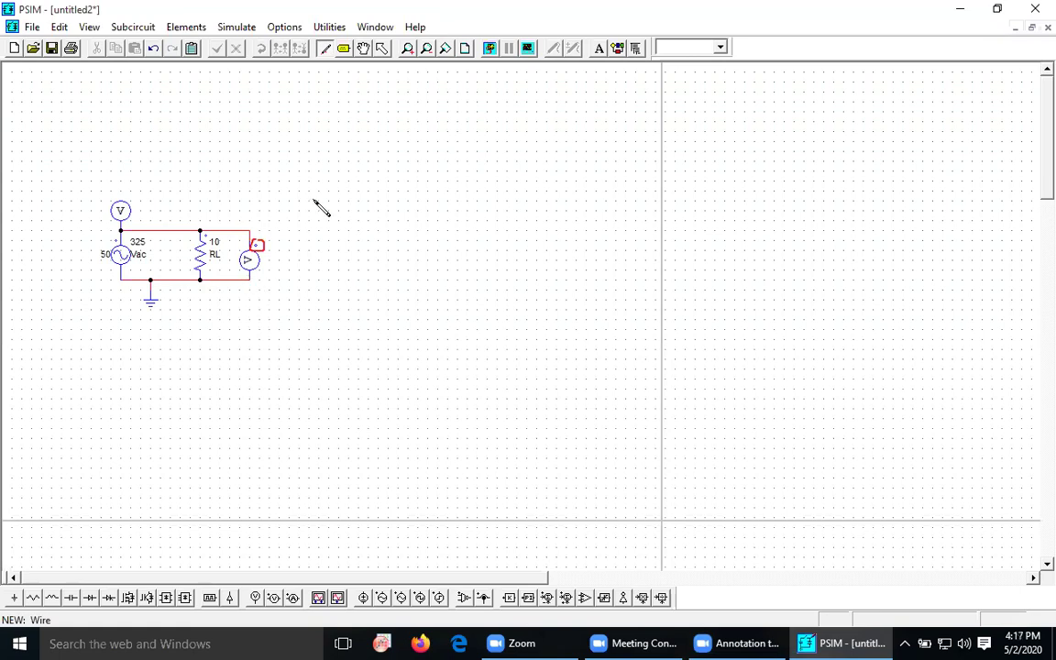
click(527, 51)
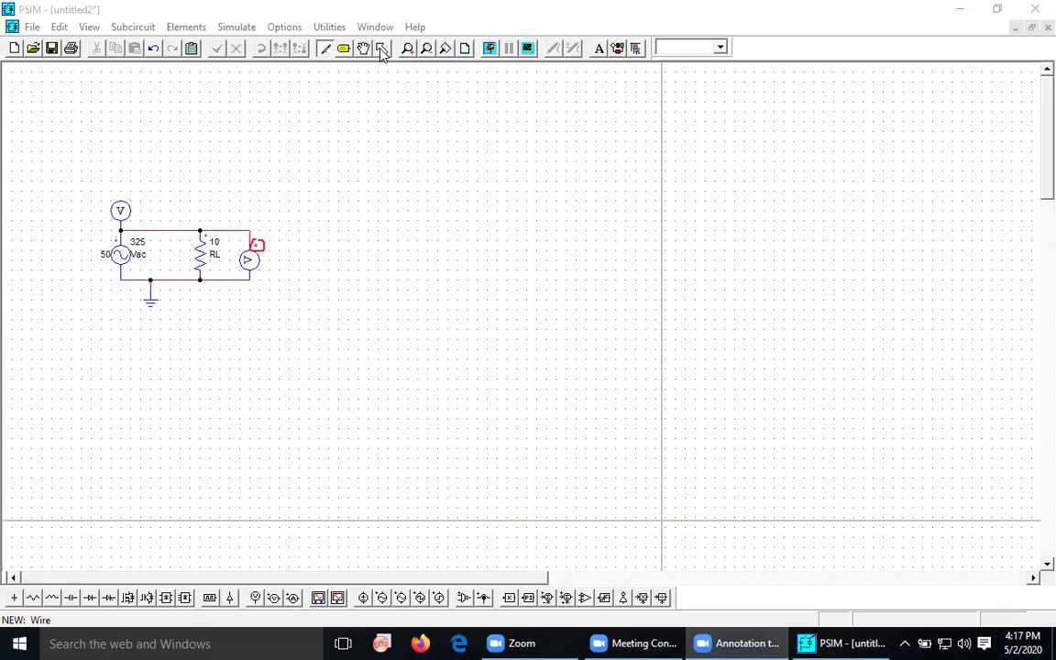
click(396, 212)
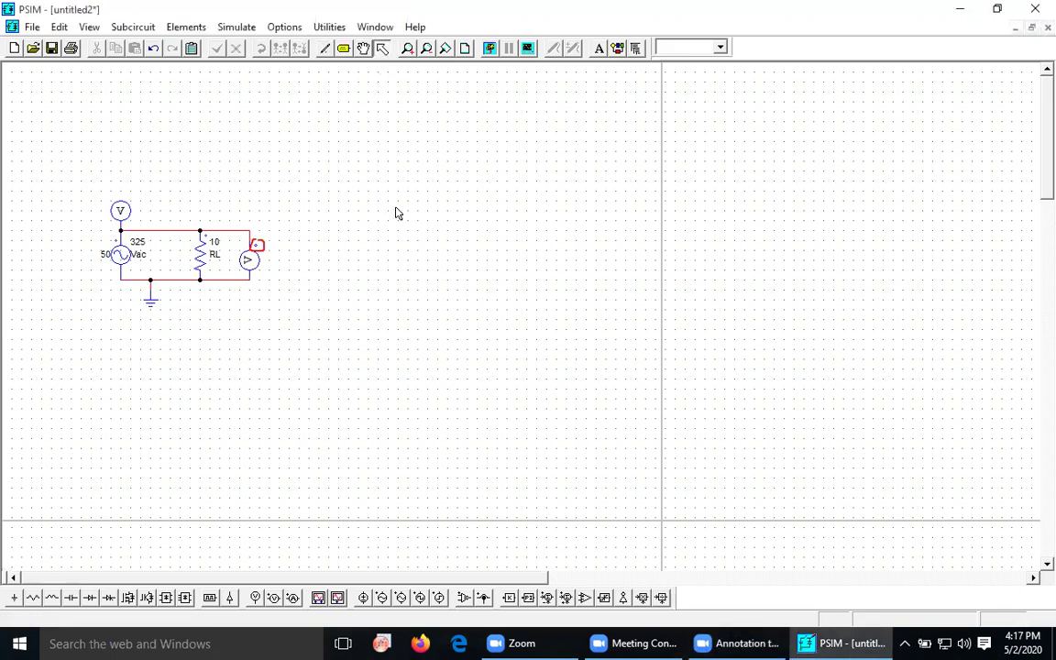
Insert a current probe above the circuit, wired in series between the Vac source and resistor RL in place of the direct upper wire.
click(292, 599)
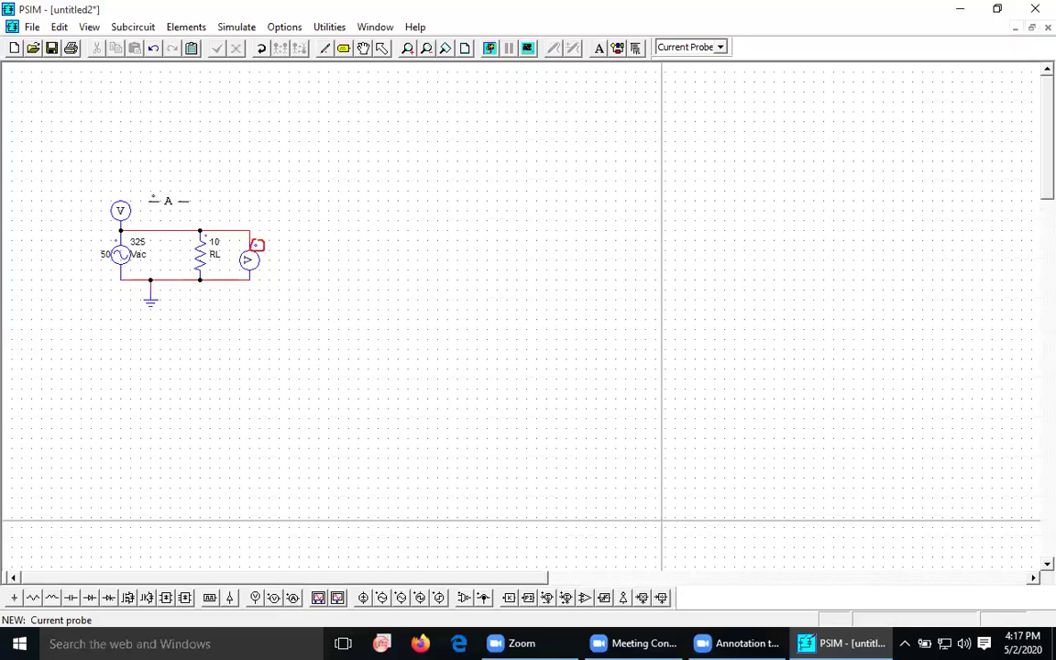
click(173, 242)
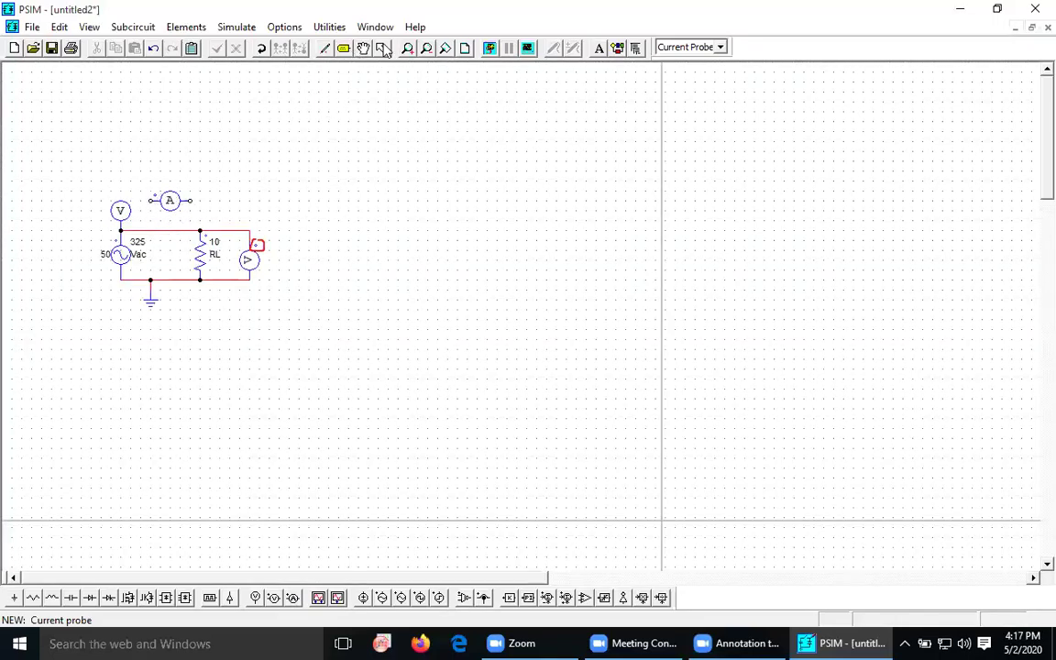
click(343, 47)
click(162, 230)
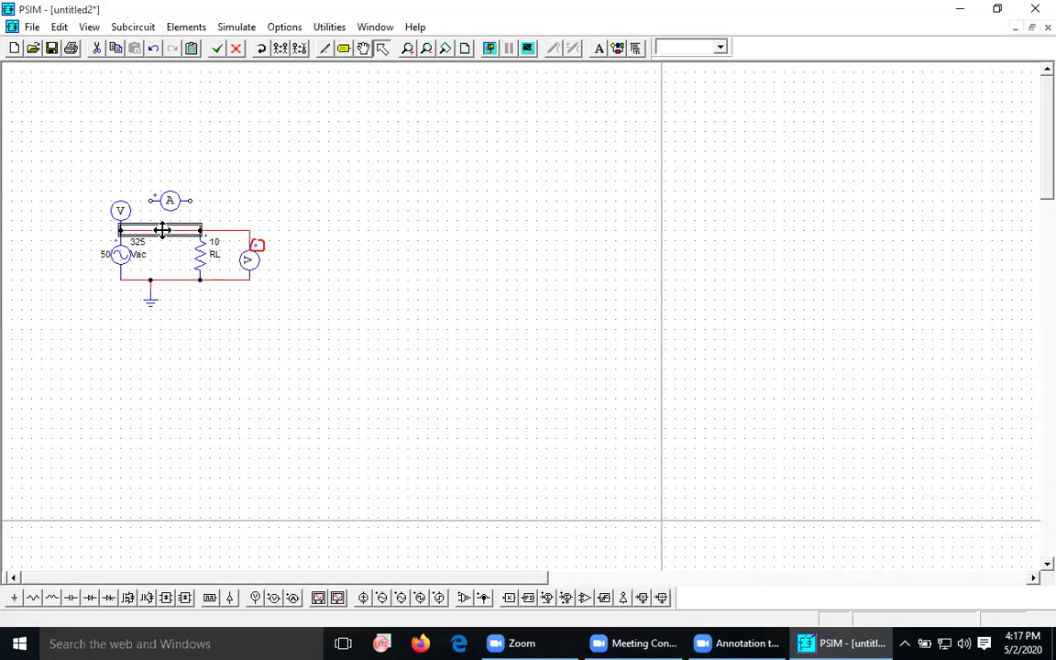
key(Delete)
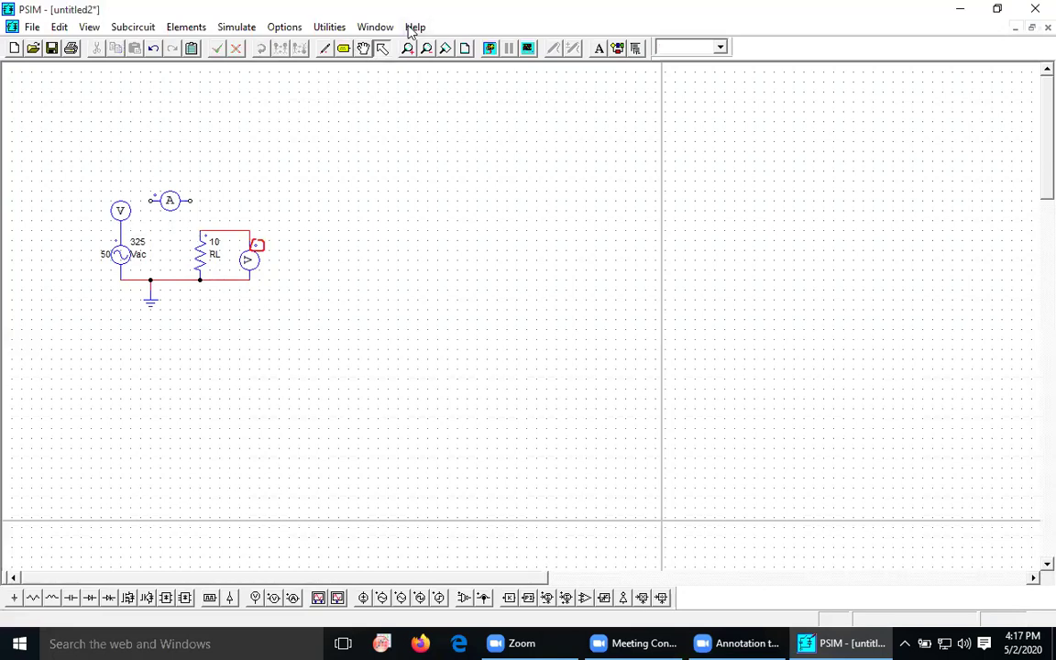
click(324, 48)
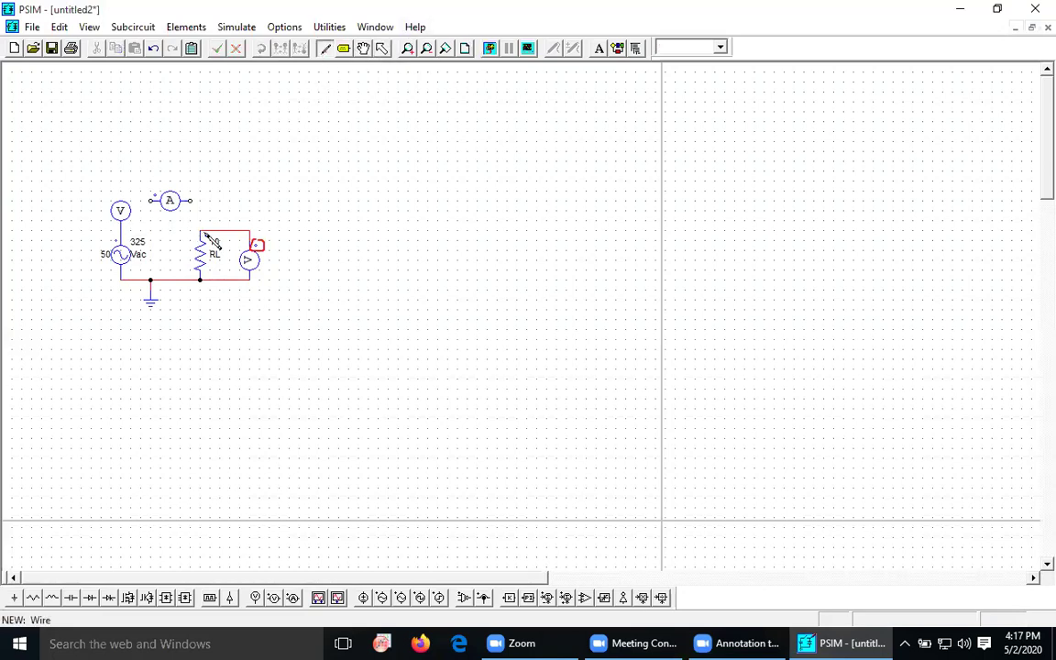
drag(120, 229, 200, 231)
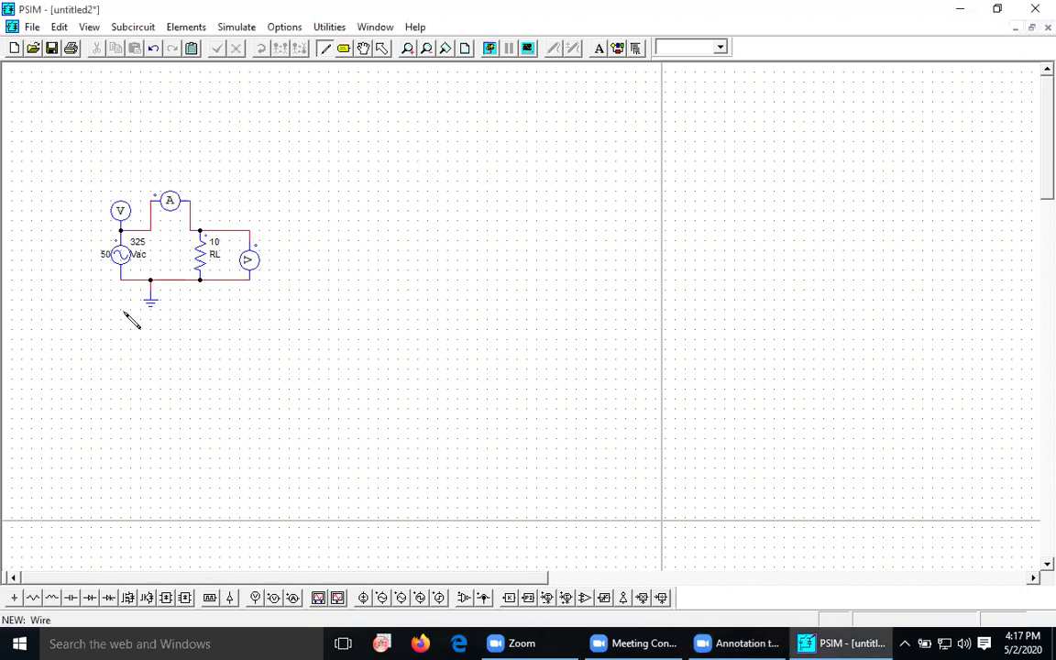
Display the names of the node-to-ground voltage probe, the current probe and the two-node voltage probe on the schematic.
click(381, 47)
double_click(121, 213)
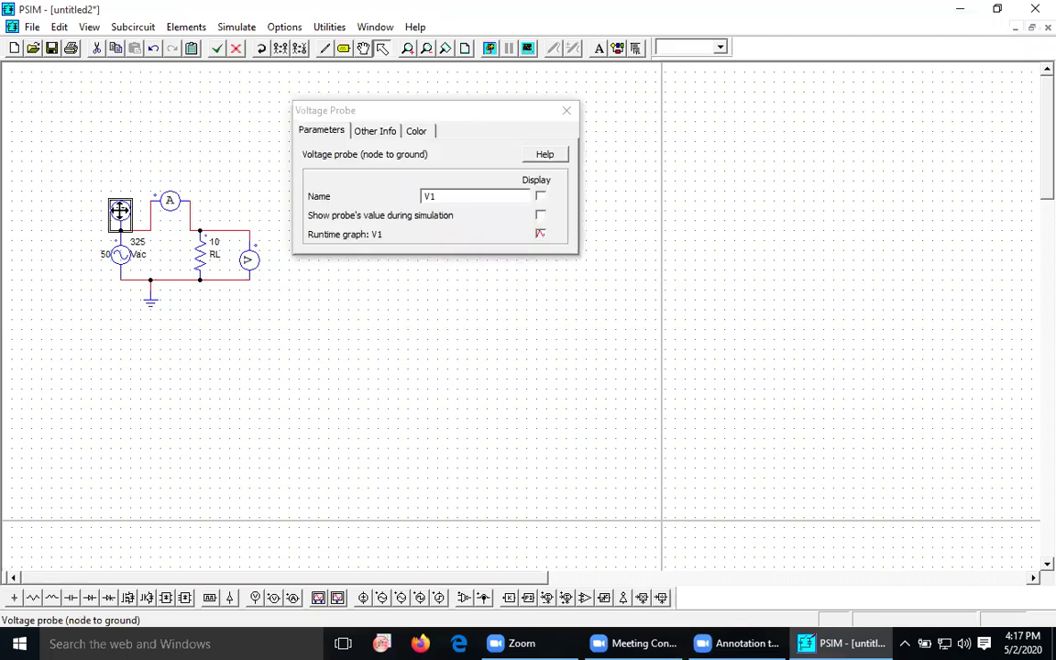
click(540, 198)
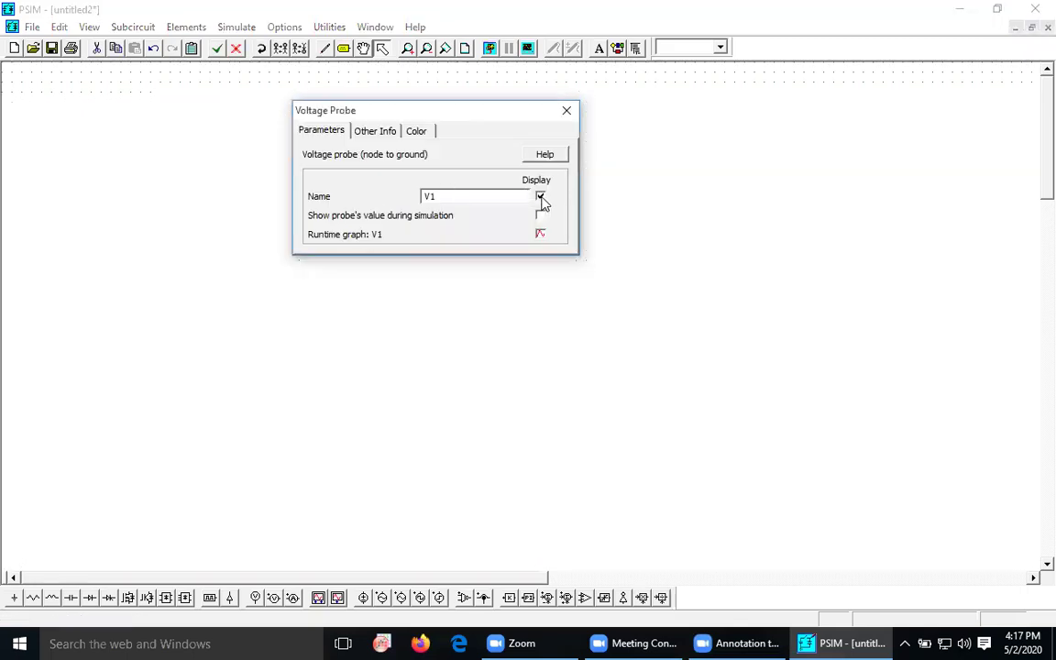
click(567, 112)
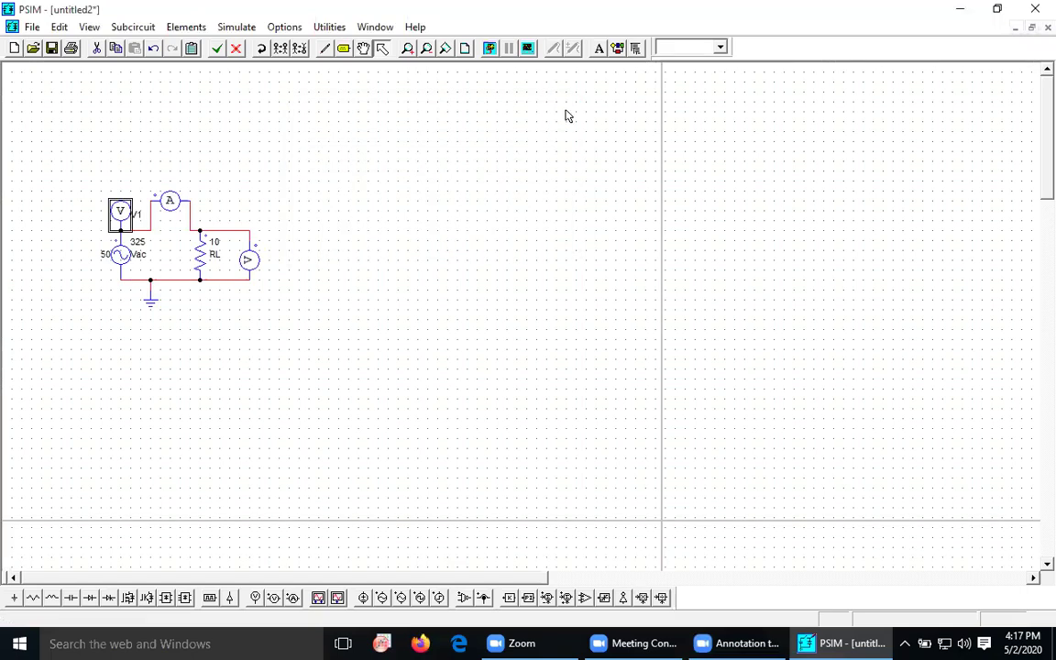
double_click(173, 202)
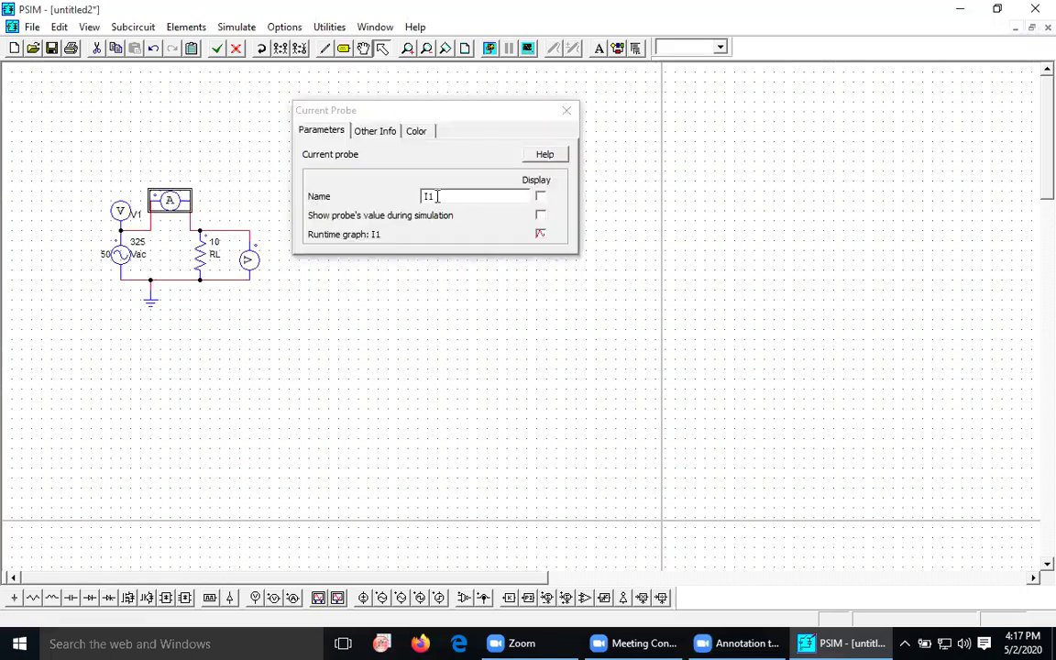
click(540, 197)
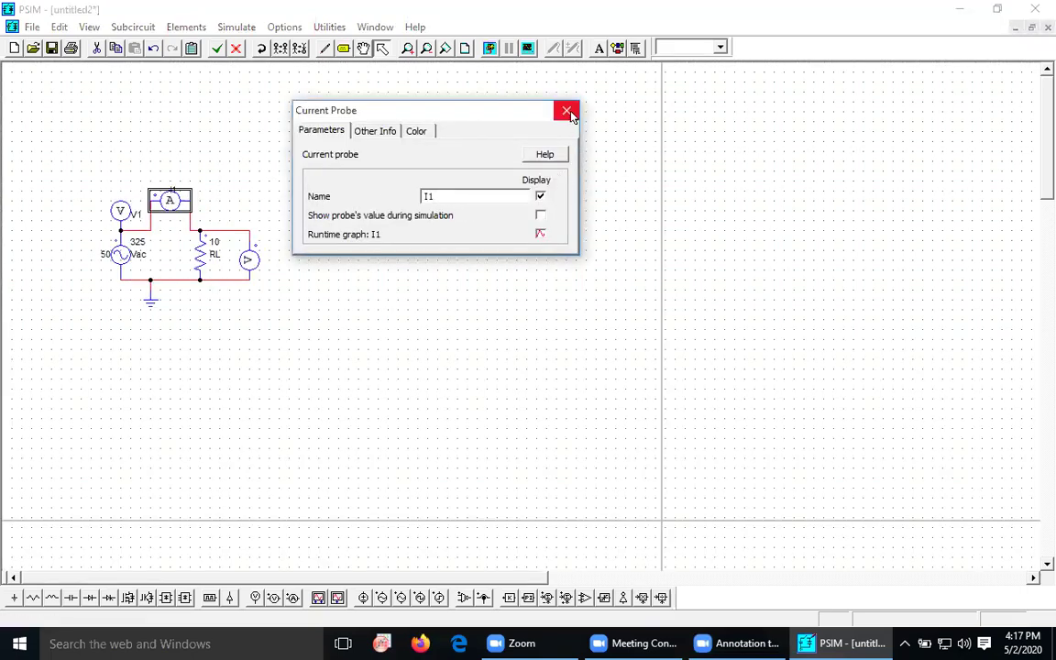
click(567, 111)
double_click(251, 263)
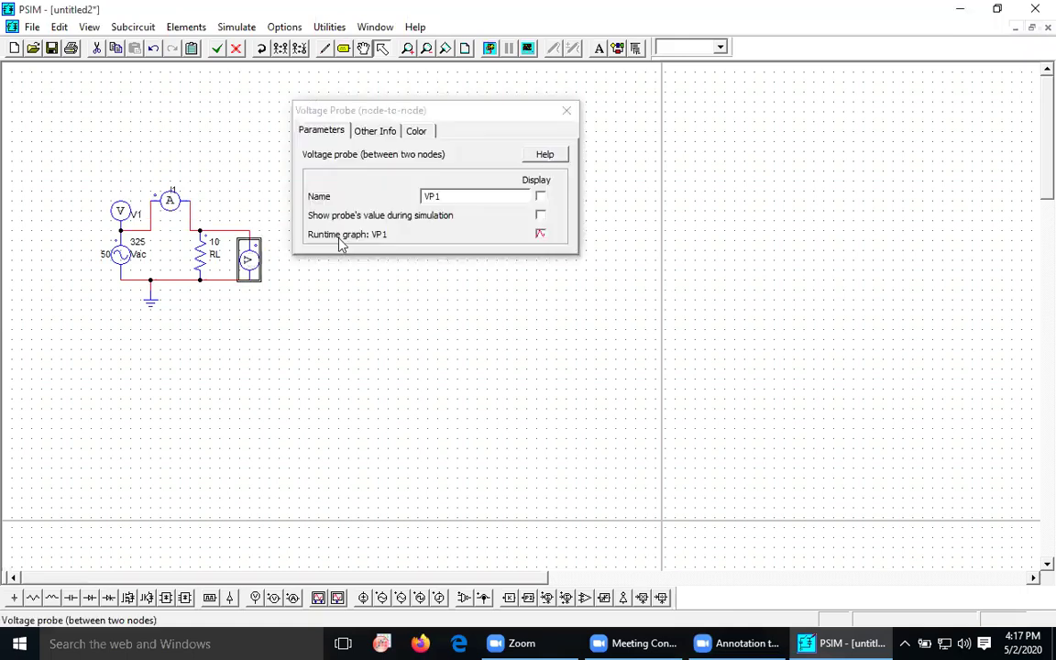
click(540, 198)
click(567, 111)
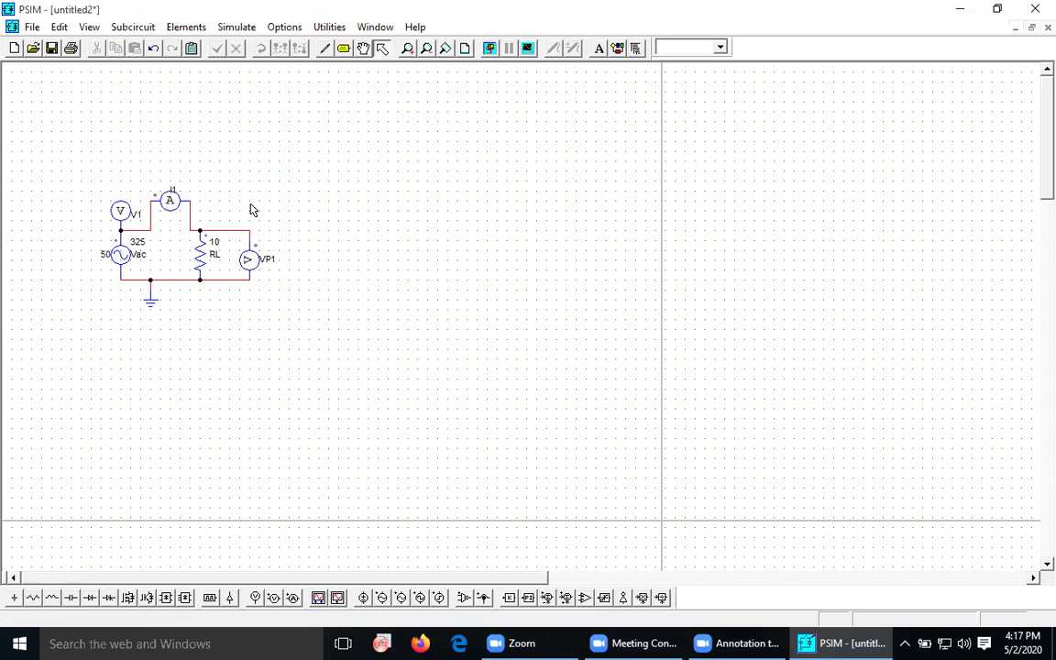
Zoom in on the circuit area so that the complete circuit with its three probes fills the schematic view.
click(88, 30)
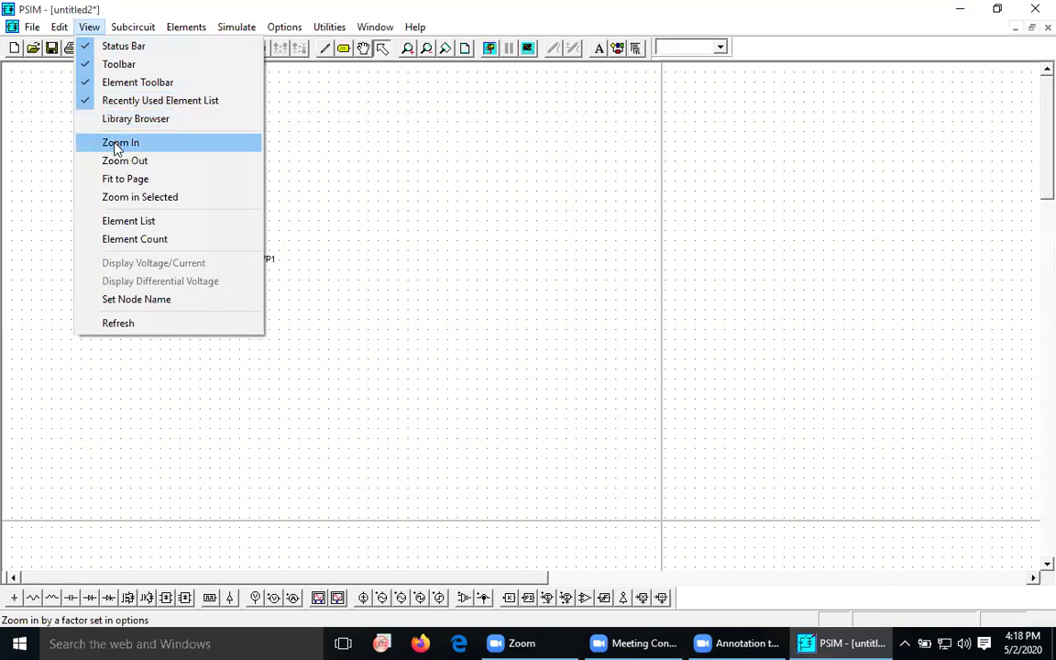
click(141, 196)
drag(76, 174, 78, 316)
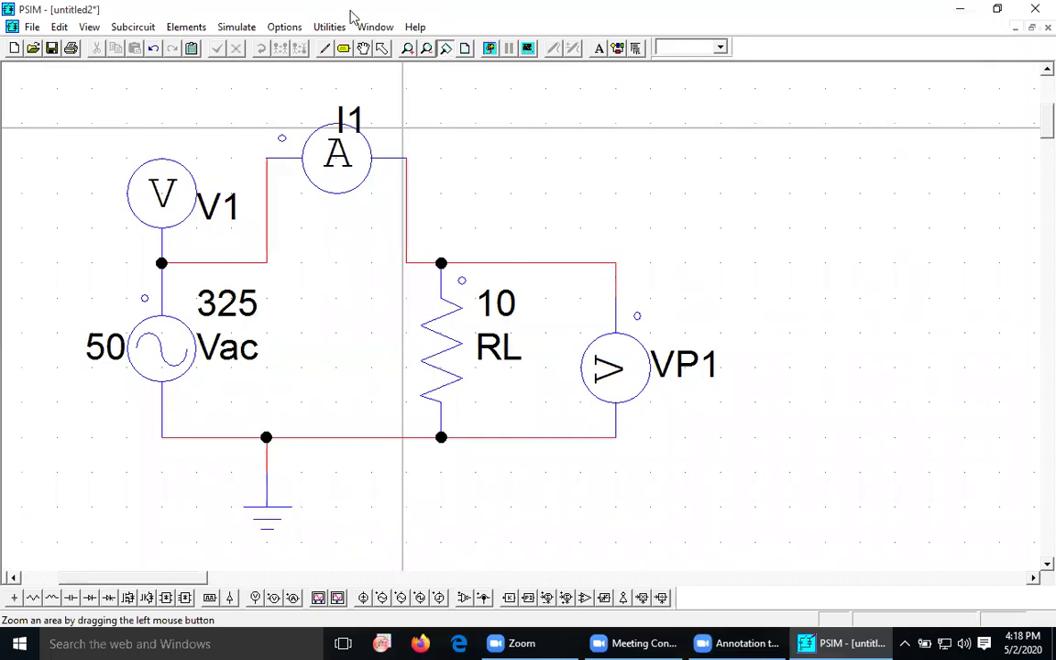
click(491, 55)
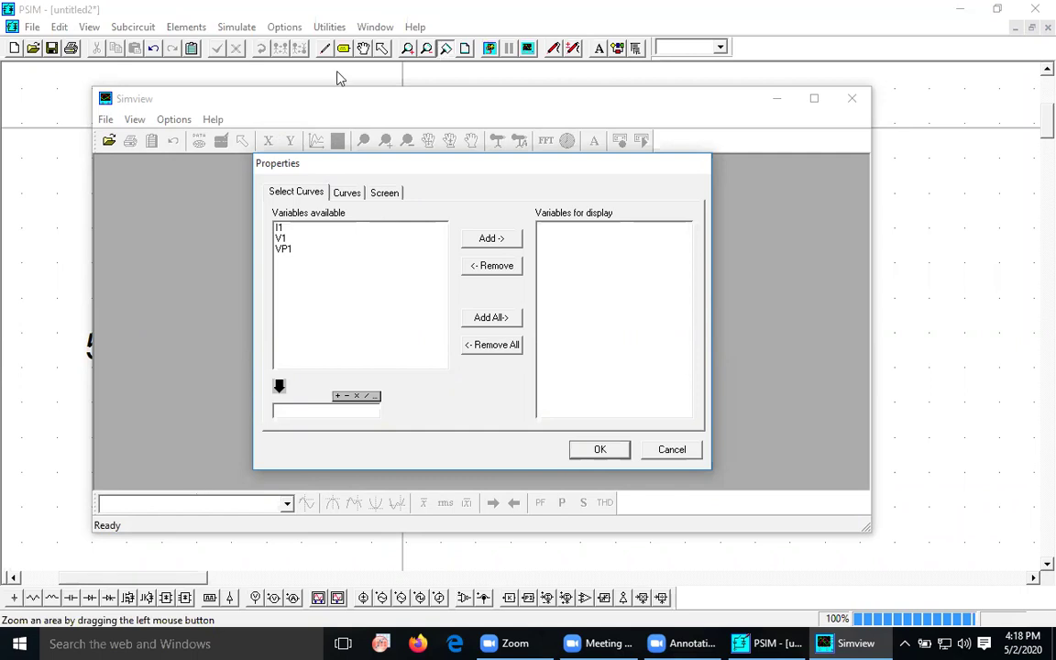
mouse_move(119, 81)
mouse_down()
mouse_move(90, 104)
mouse_move(156, 111)
mouse_move(163, 97)
mouse_move(144, 73)
mouse_move(106, 81)
mouse_up()
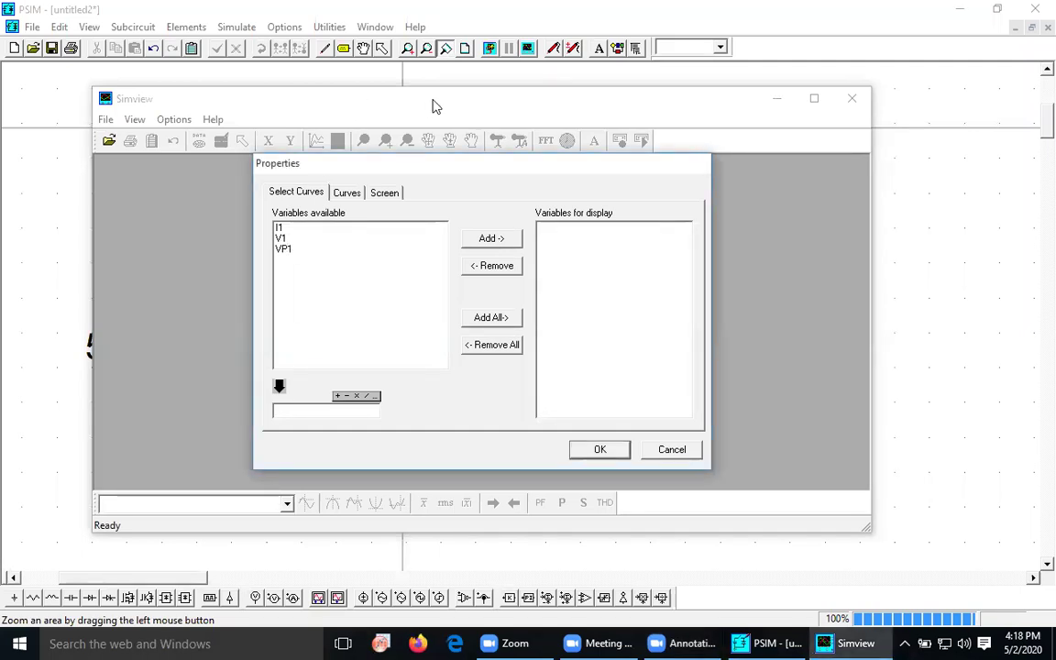
click(667, 452)
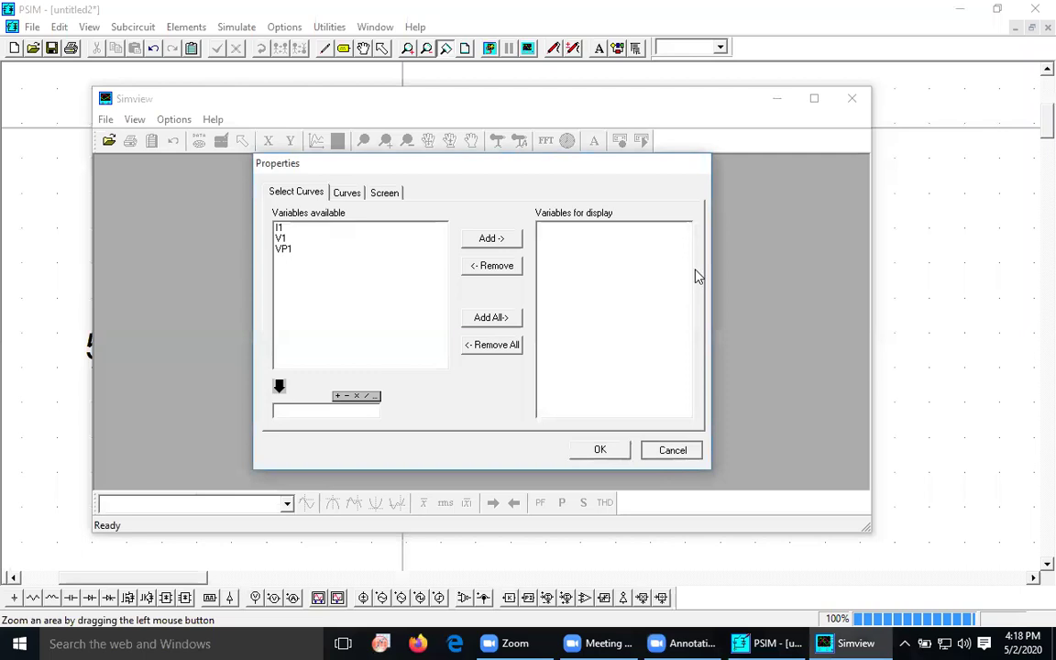
drag(554, 103, 742, 106)
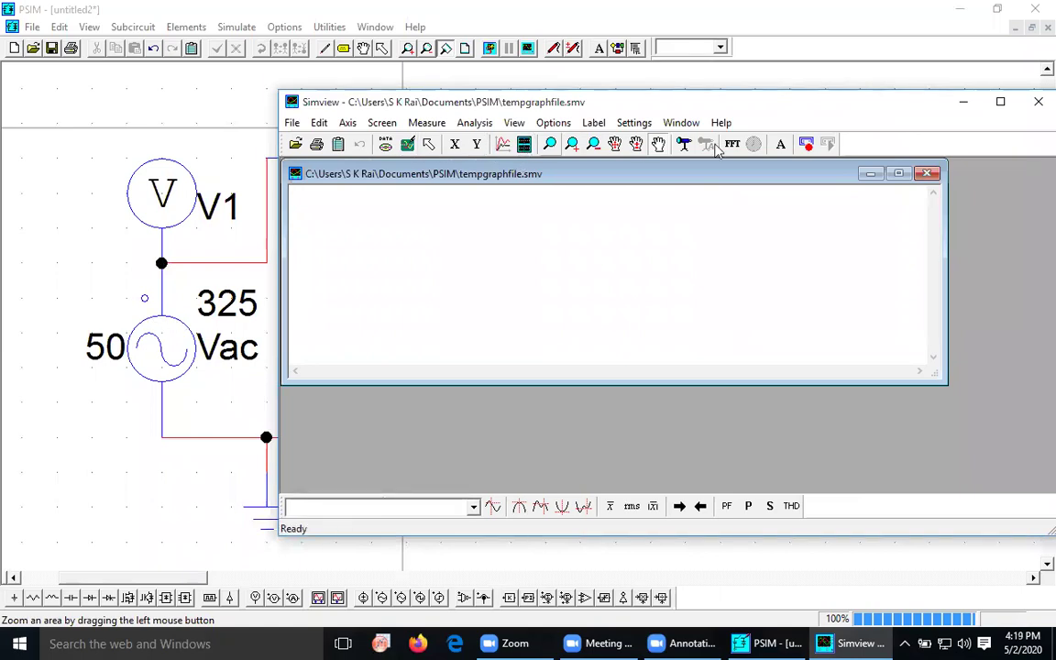
click(931, 174)
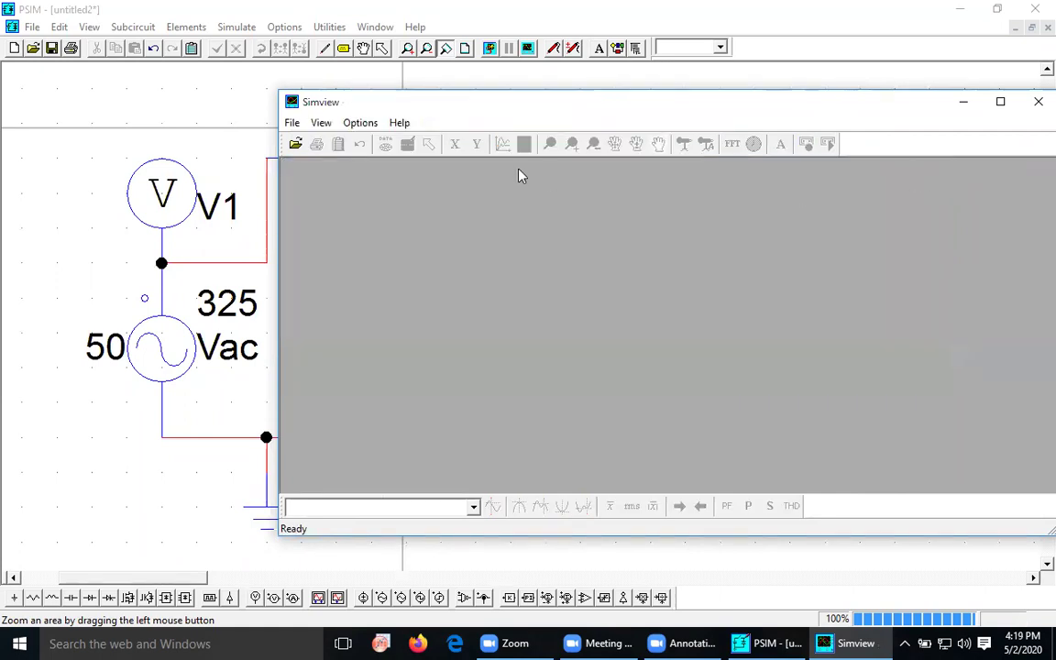
click(1034, 101)
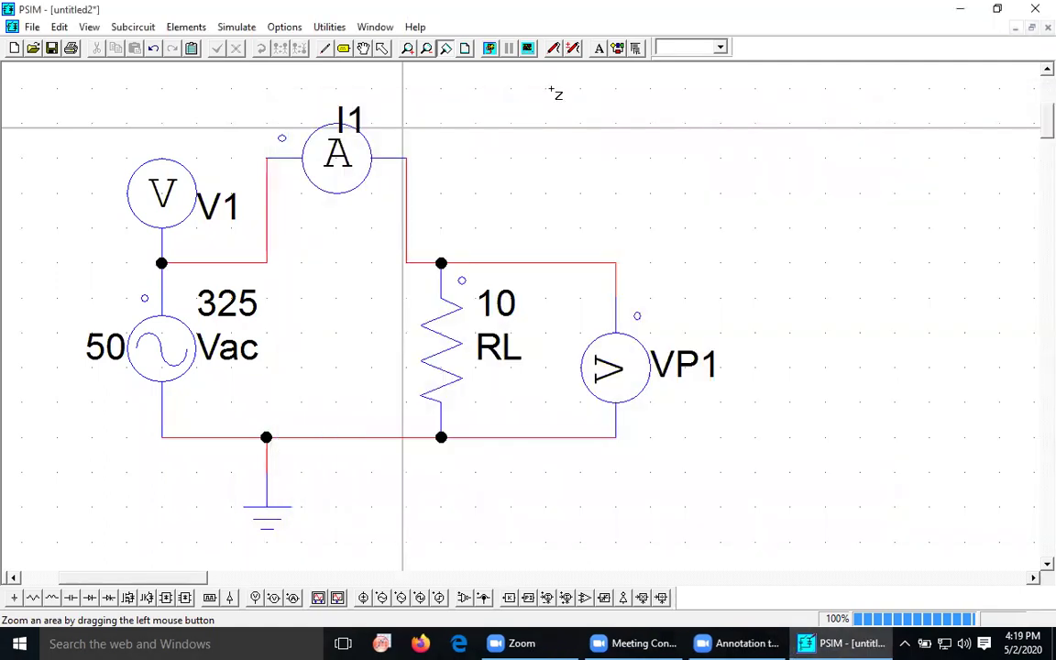
Run the simulation and plot the V1 curve in a maximized Simview window.
click(489, 48)
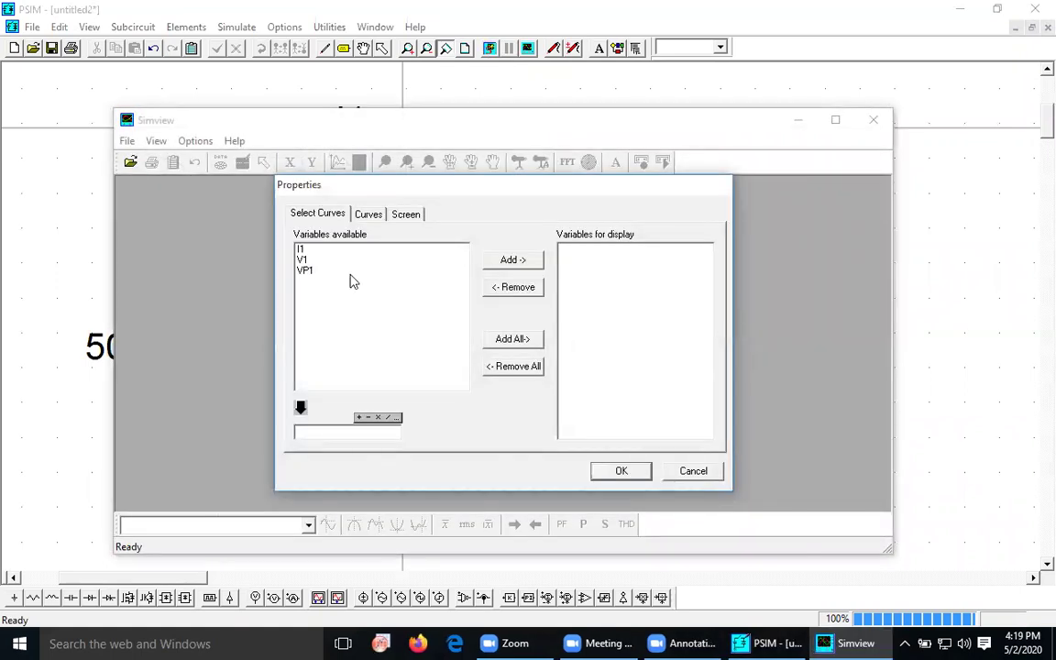
click(303, 260)
click(515, 261)
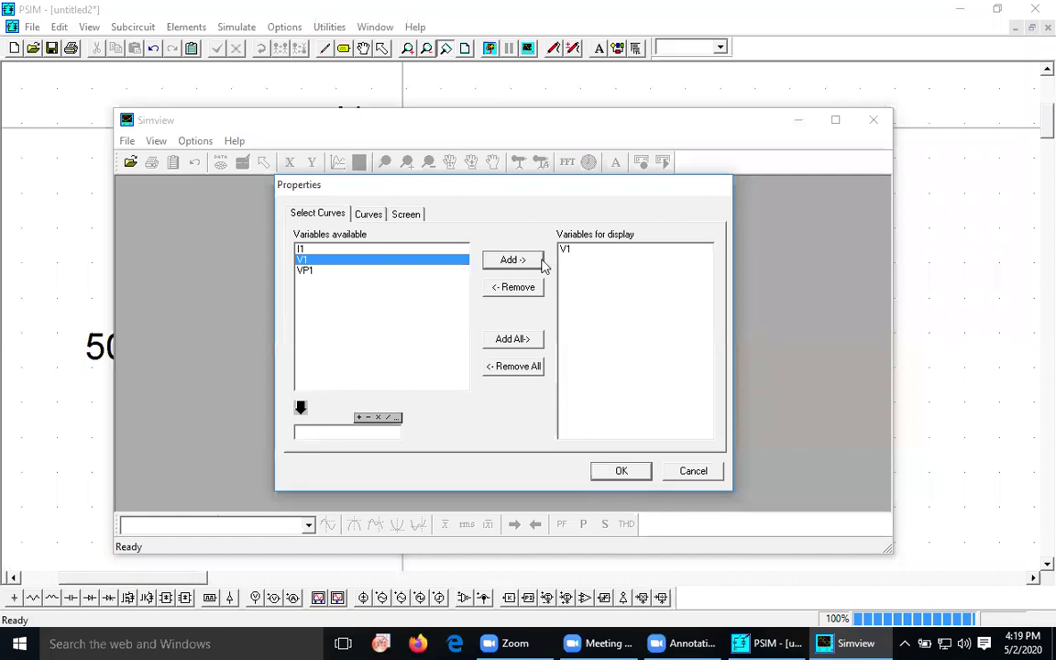
click(620, 471)
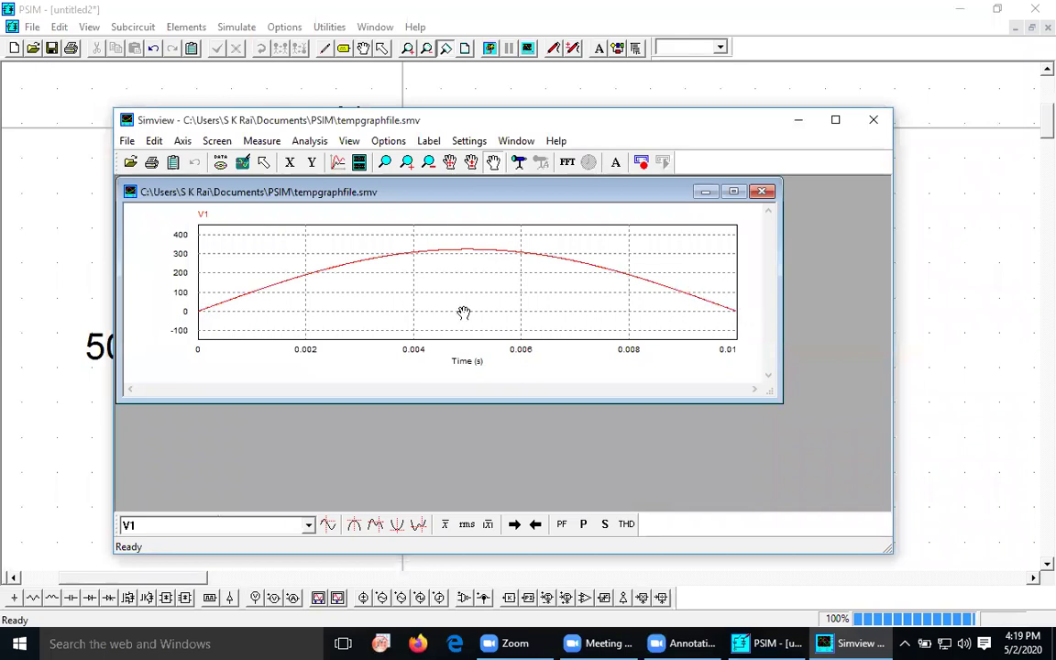
click(733, 192)
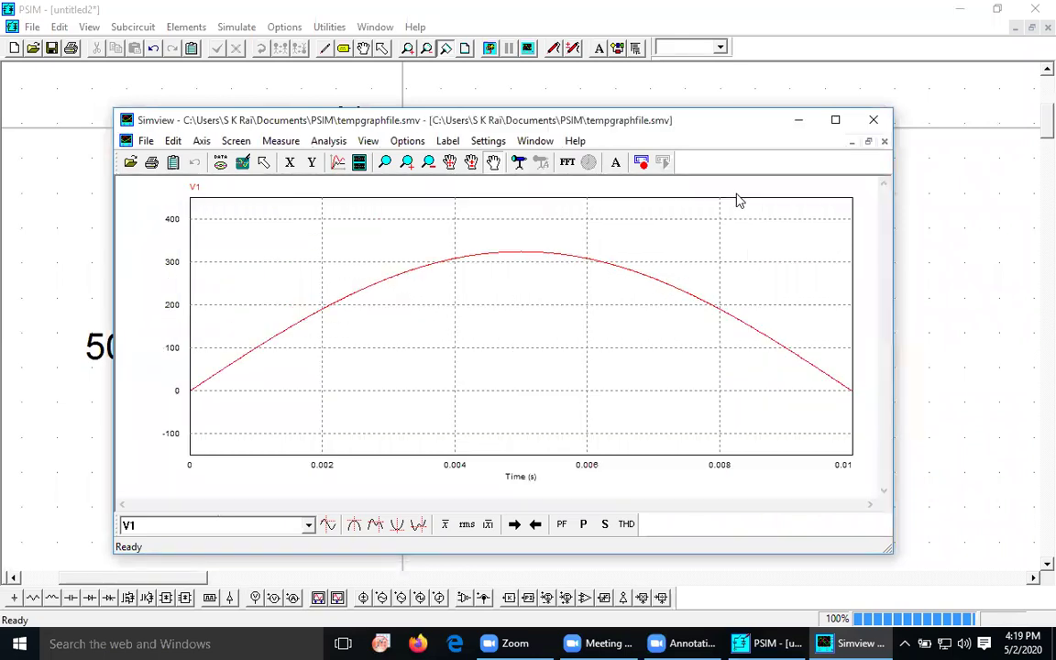
click(835, 119)
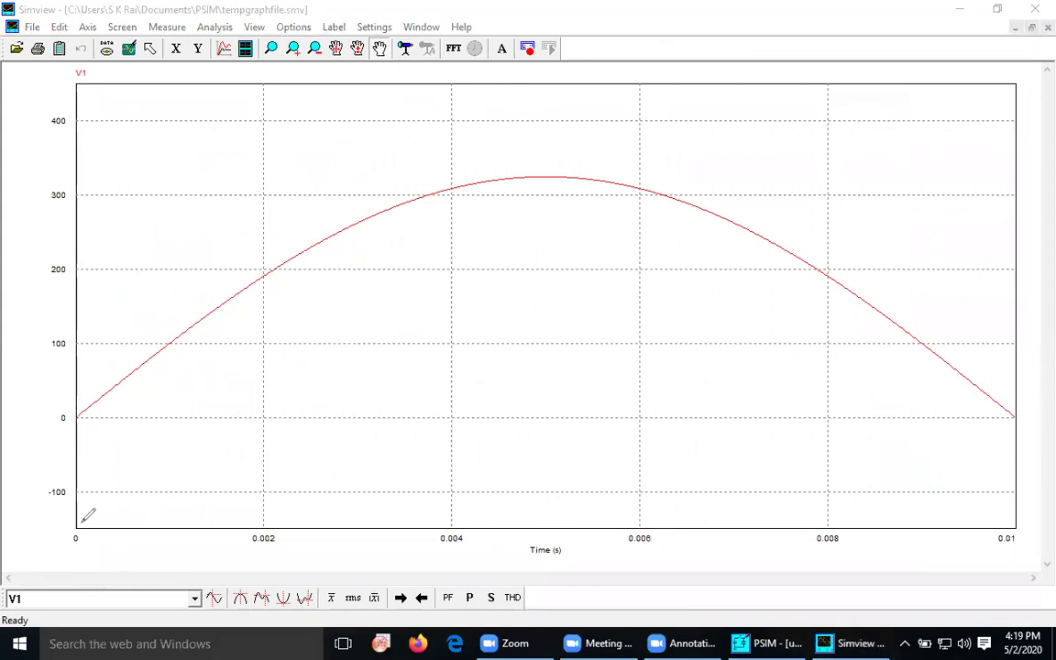
mouse_move(58, 529)
mouse_down()
mouse_move(118, 537)
mouse_move(73, 517)
mouse_up()
mouse_move(1008, 499)
mouse_down()
mouse_move(972, 520)
mouse_move(980, 553)
mouse_move(1032, 550)
mouse_move(1037, 526)
mouse_move(1011, 498)
mouse_move(974, 497)
mouse_up()
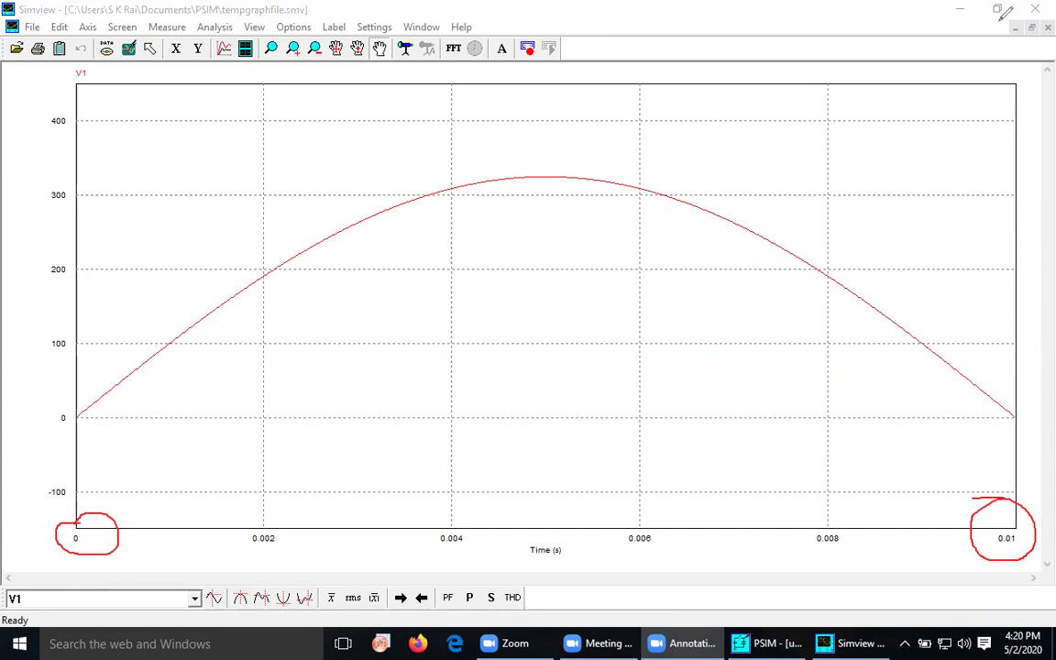
Switch back to the PSIM schematic and place a Simulation Control element to the right of current probe I1.
key(alt+Tab)
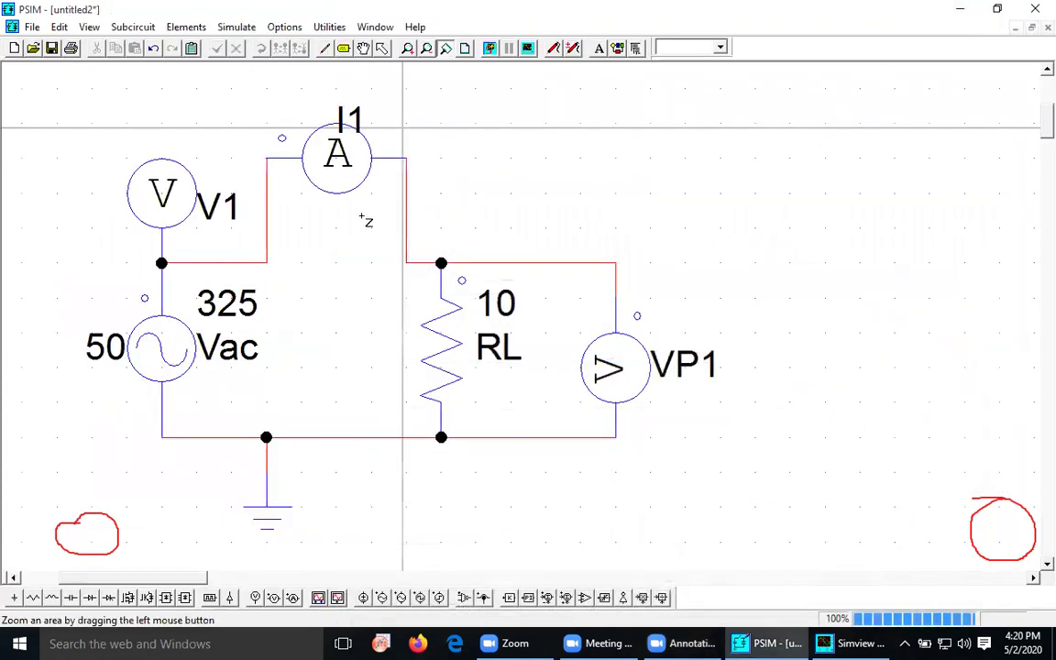
click(238, 28)
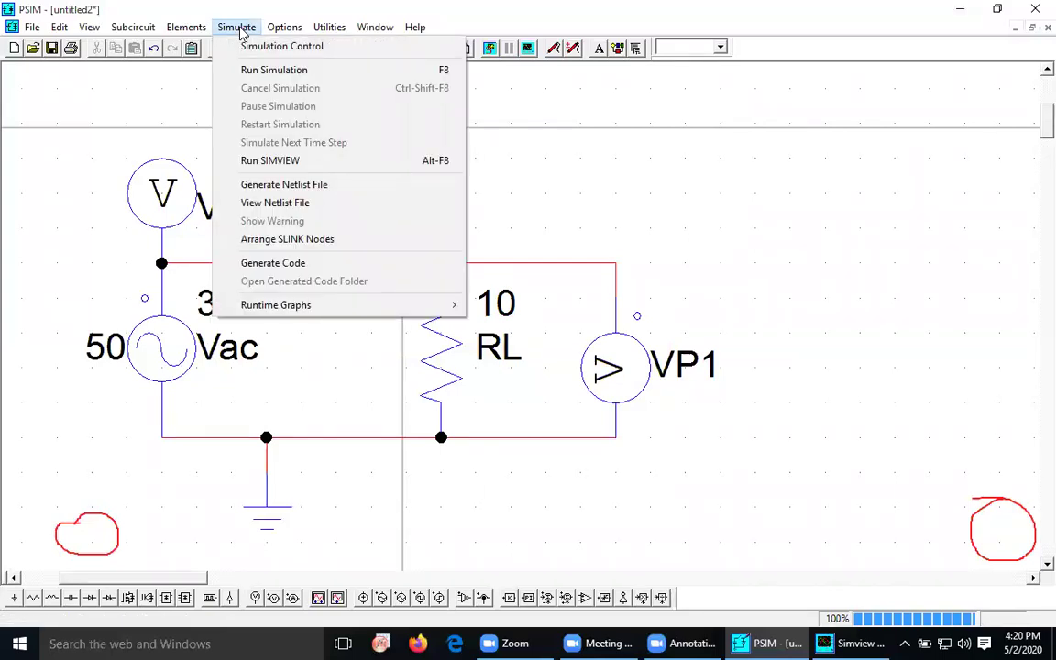
click(298, 48)
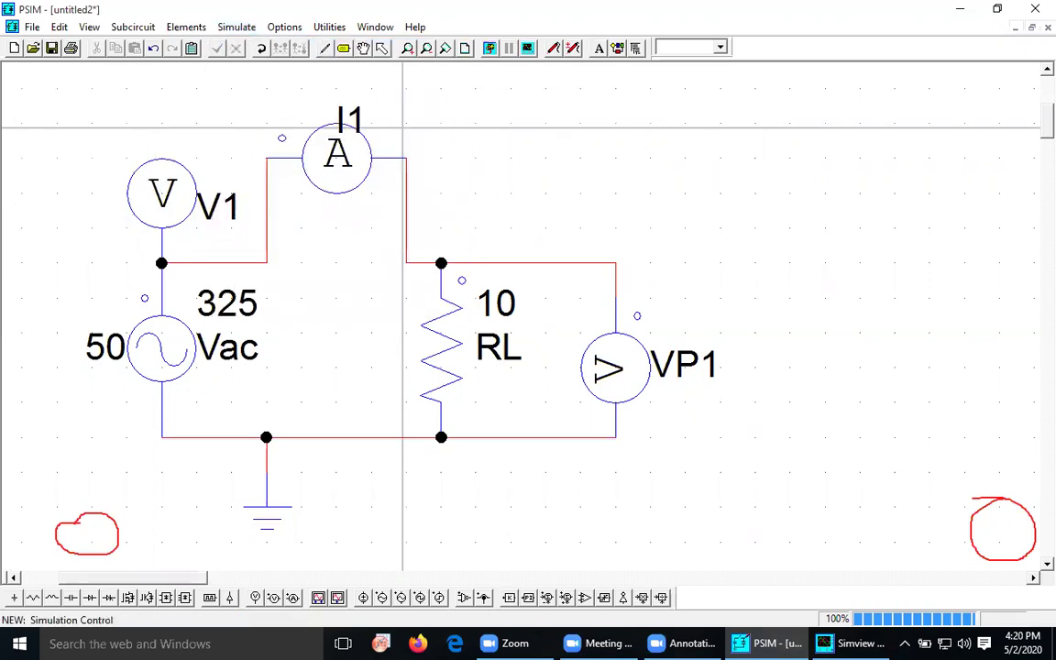
click(736, 204)
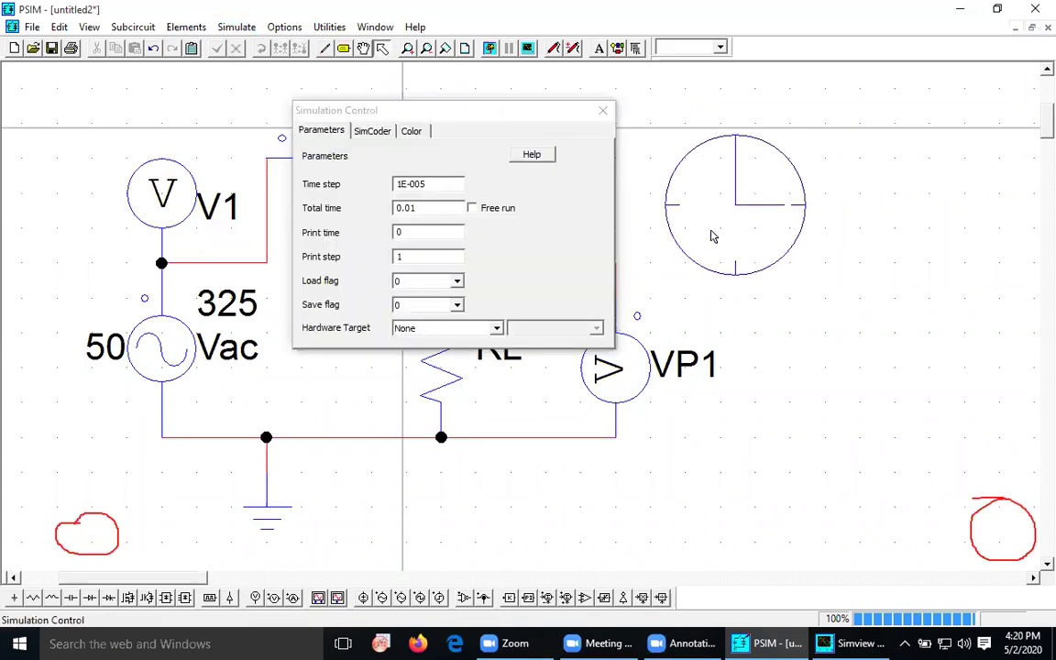
Set the total time of the Simulation Control to 0.04 and close its parameters.
click(422, 208)
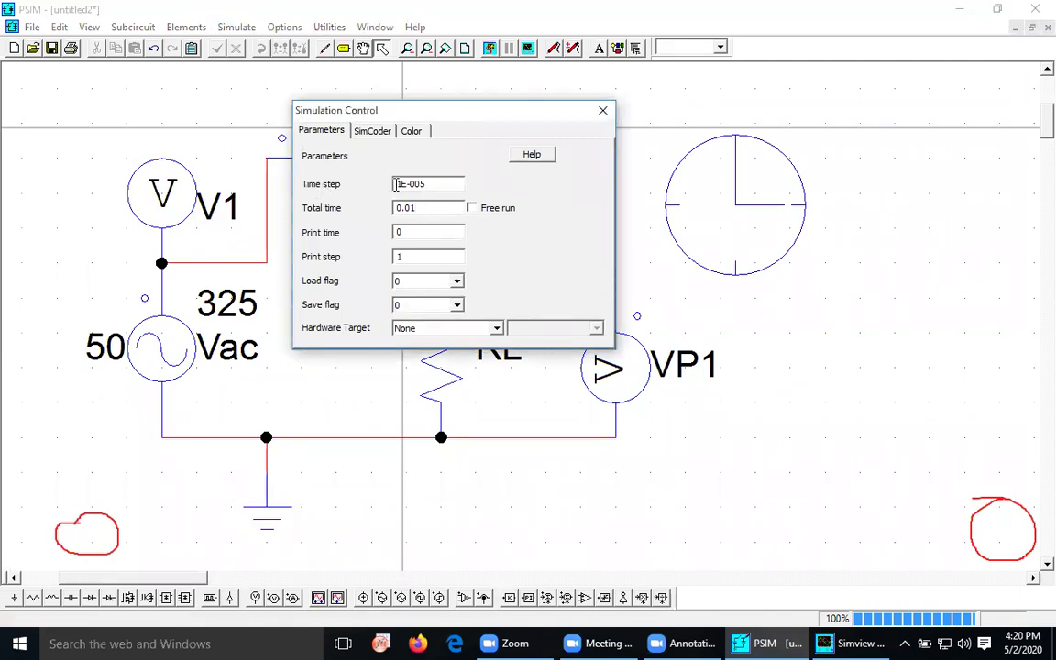
drag(396, 184, 429, 183)
click(428, 184)
drag(396, 183, 428, 184)
click(428, 183)
click(432, 208)
key(BackSpace)
text(4)
click(602, 112)
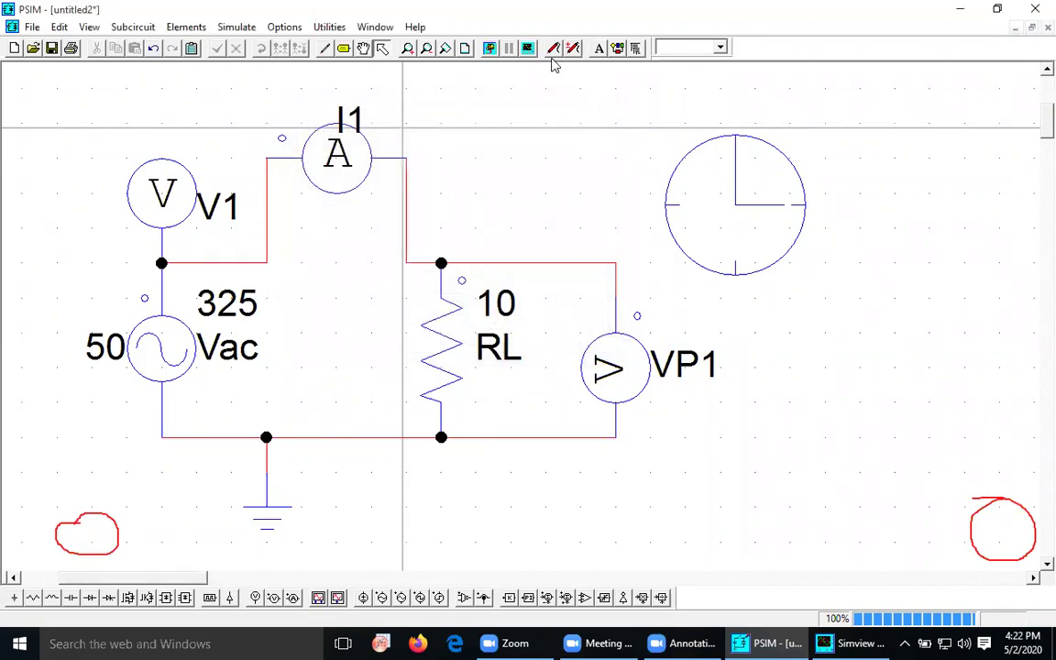
Rerun the simulation and maximize the Simview window with the V1 waveform.
click(490, 49)
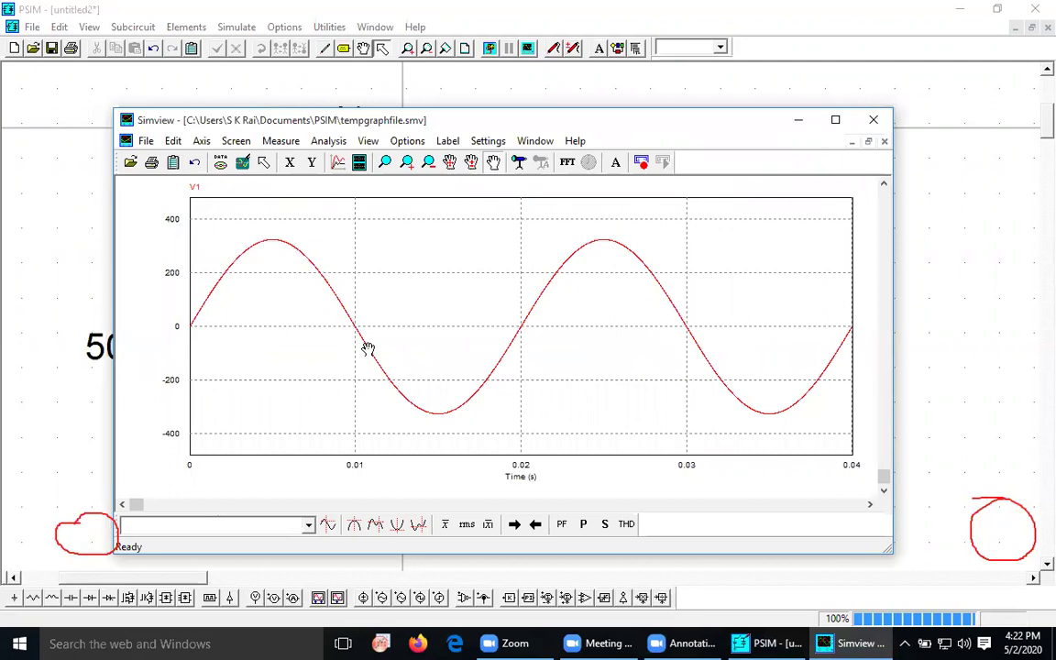
click(836, 121)
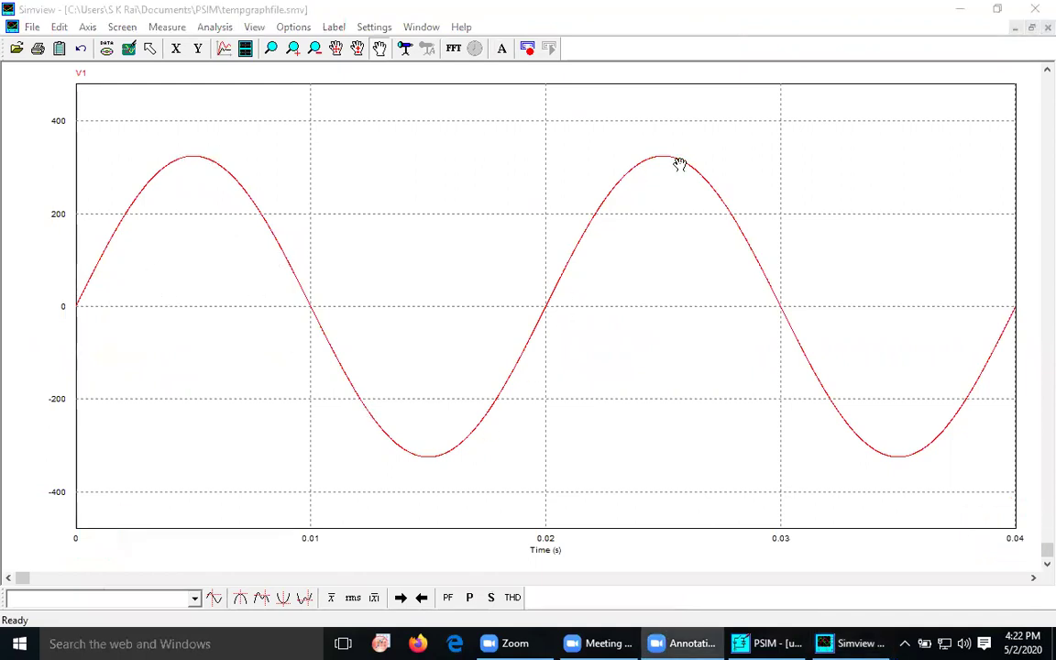
Add the VP1 curve to the same Simview screen that shows V1.
click(223, 48)
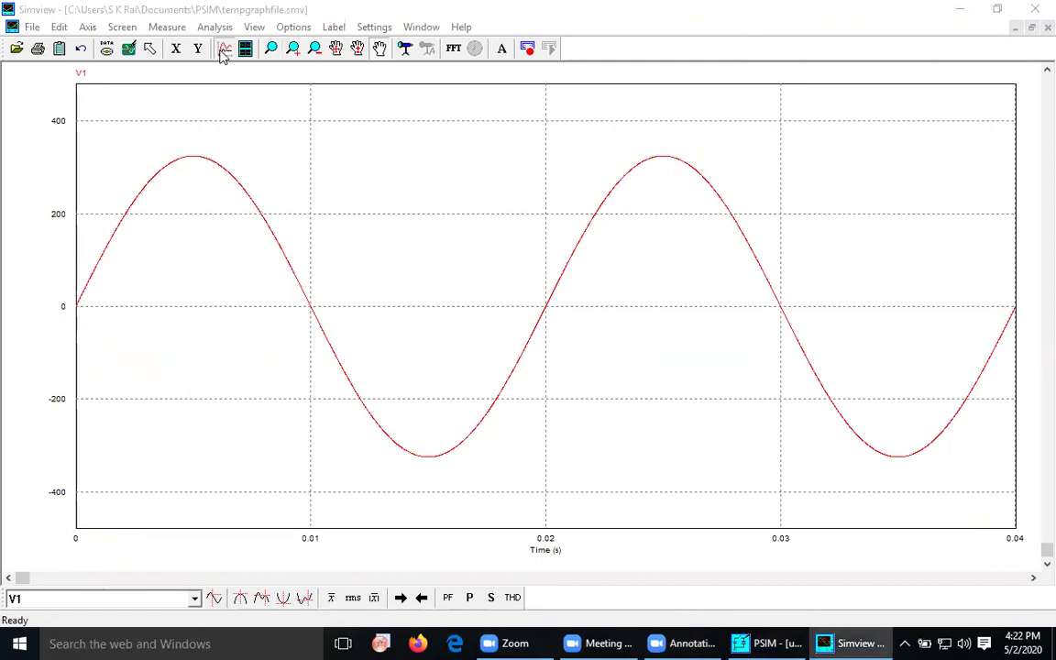
click(332, 251)
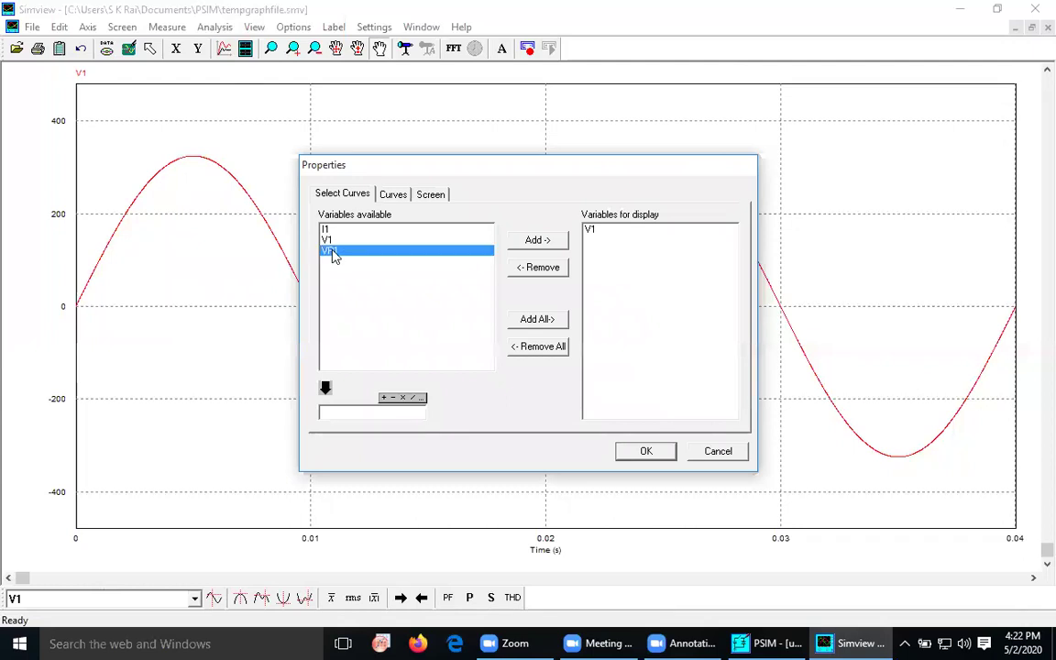
click(539, 241)
click(646, 454)
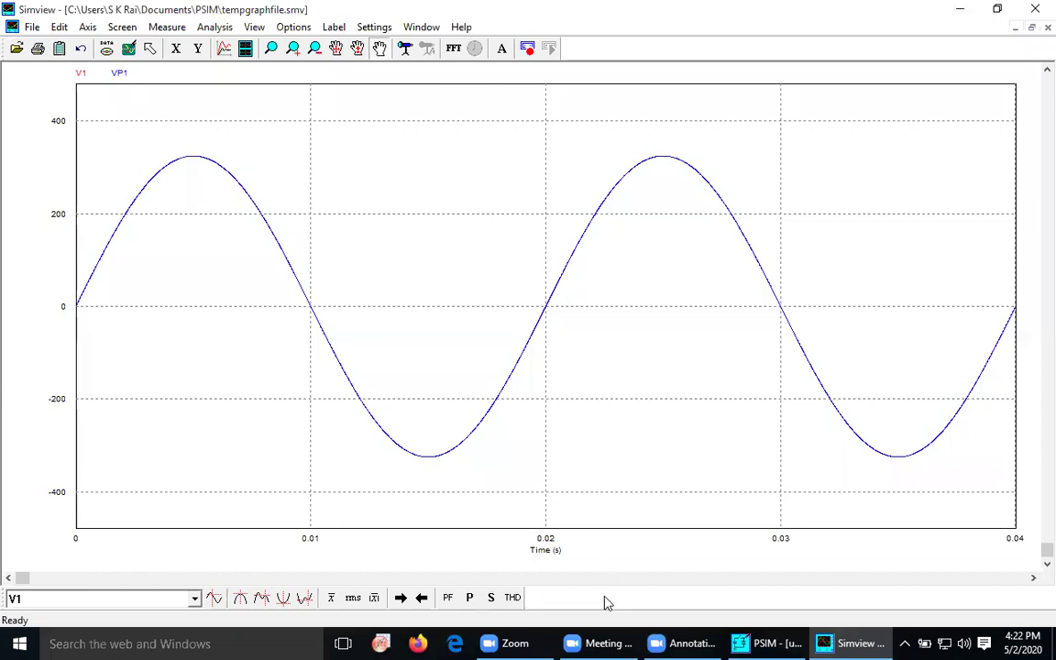
Switch to the PSIM schematic to look at probes V1 and VP1, and return to the Simview plot.
key(alt+Tab)
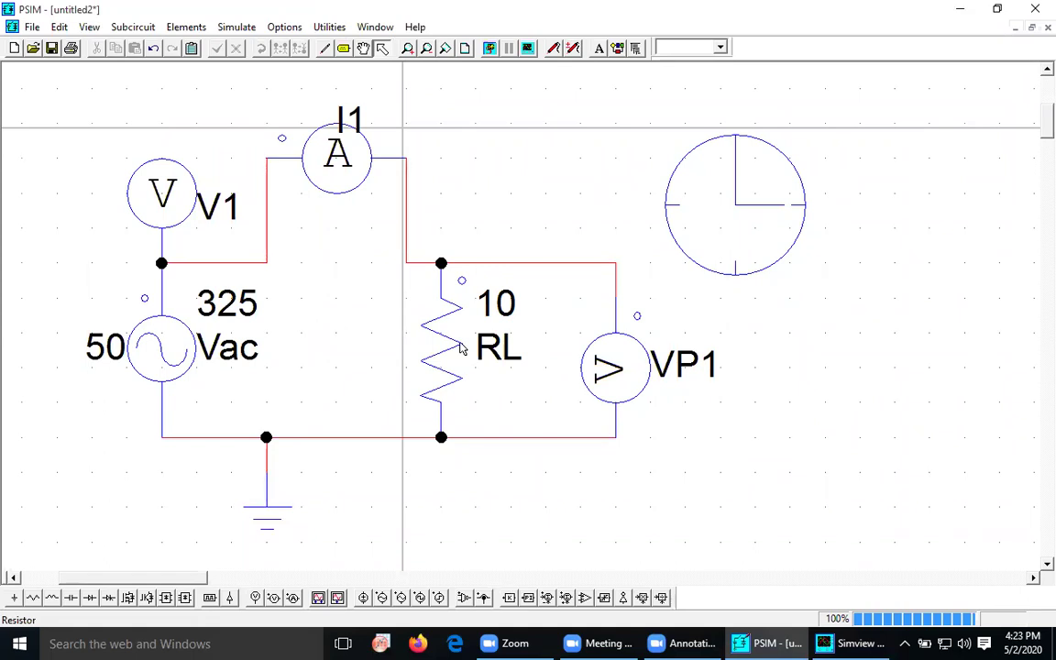
click(751, 641)
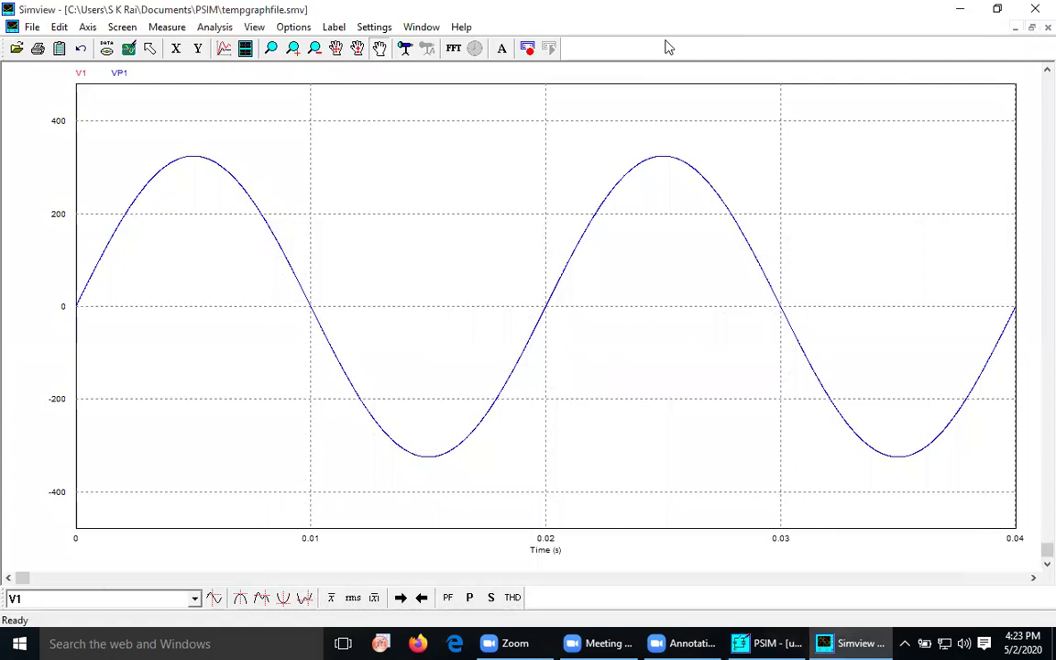
mouse_move(87, 66)
mouse_down()
mouse_move(64, 83)
mouse_move(119, 88)
mouse_move(136, 81)
mouse_move(105, 68)
mouse_up()
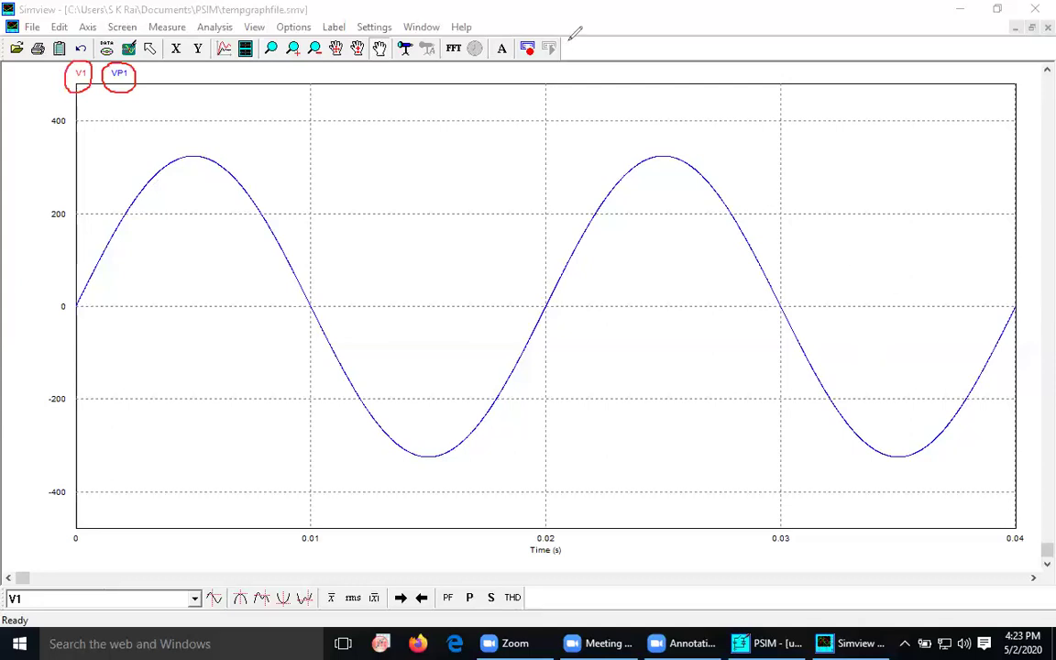
Add the I1 current curve to the Simview screen with V1 and VP1.
click(224, 48)
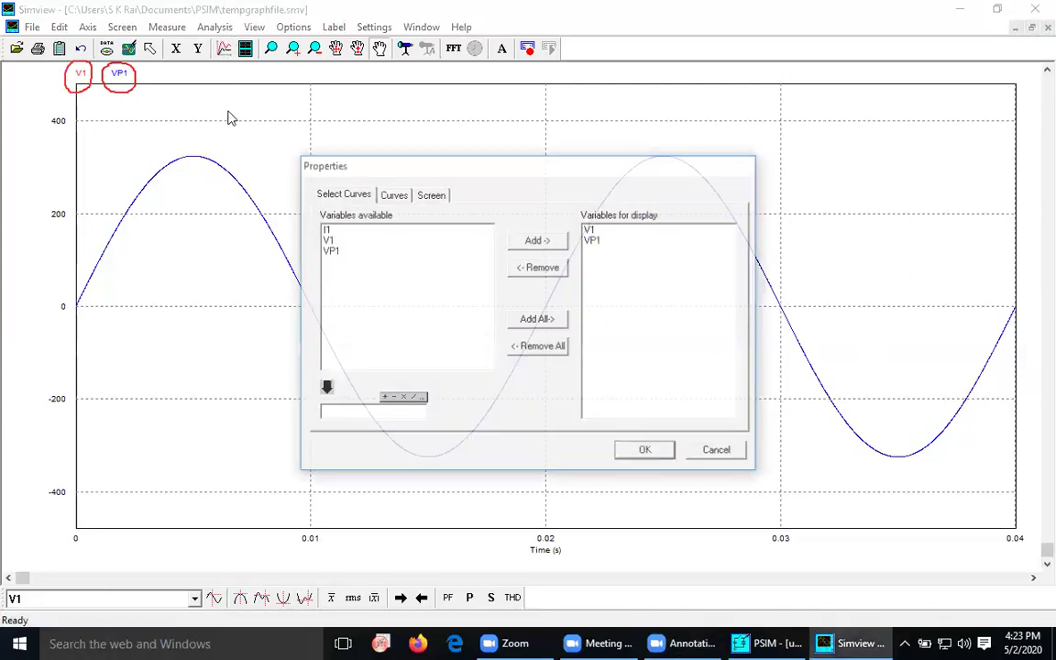
click(327, 229)
click(529, 243)
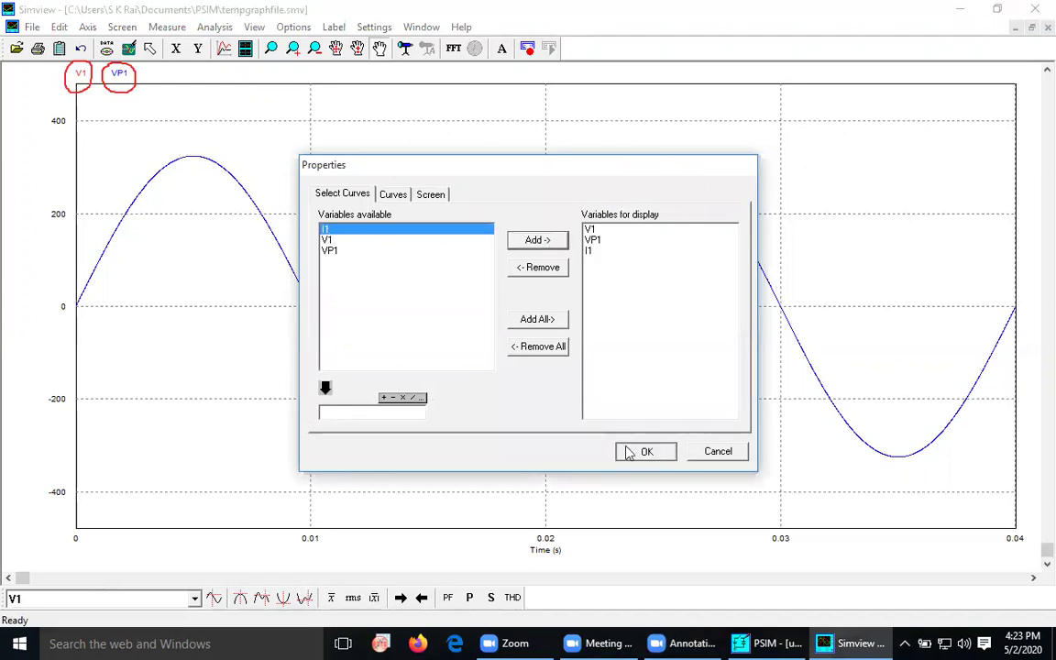
click(641, 451)
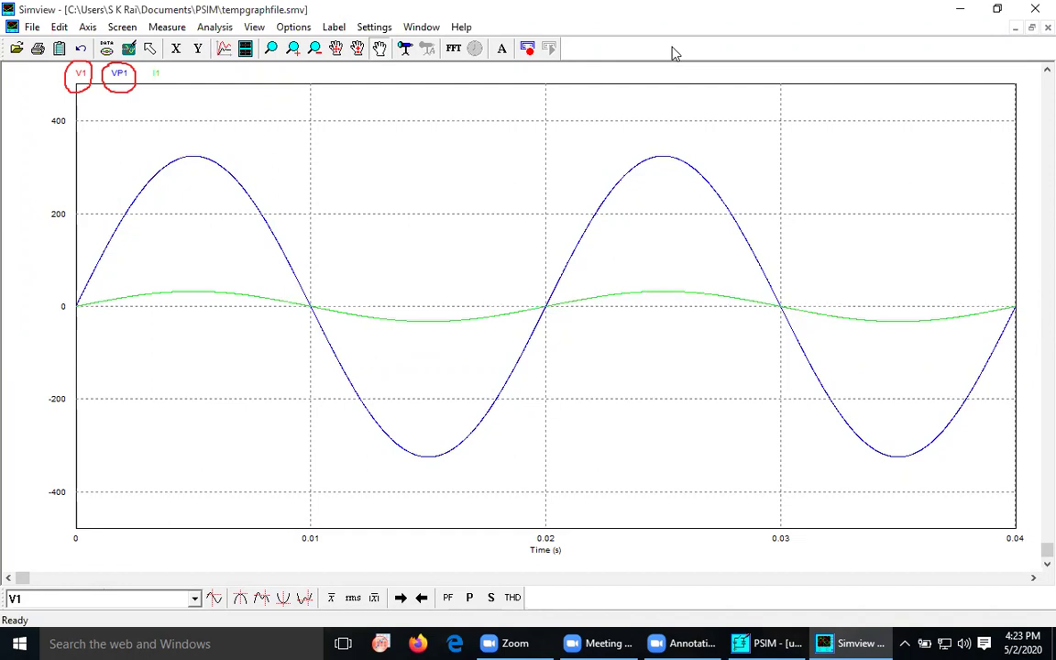
mouse_move(150, 63)
mouse_down()
mouse_move(163, 82)
mouse_move(153, 62)
mouse_up()
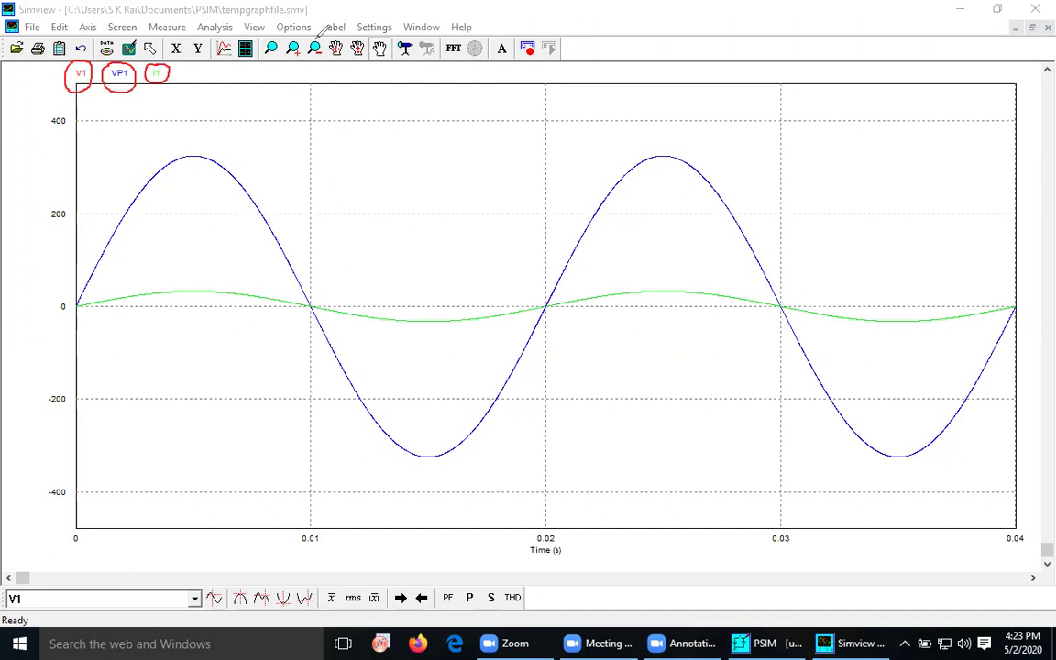
Remove VP1 and I1 from the displayed variables so the screen plots only V1.
click(223, 48)
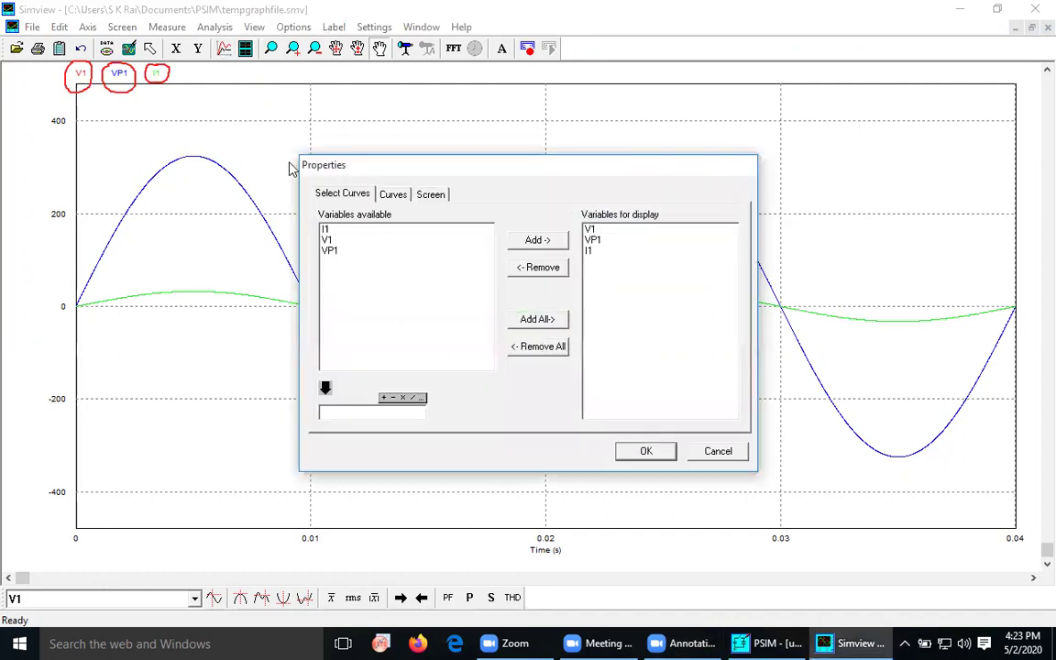
click(594, 241)
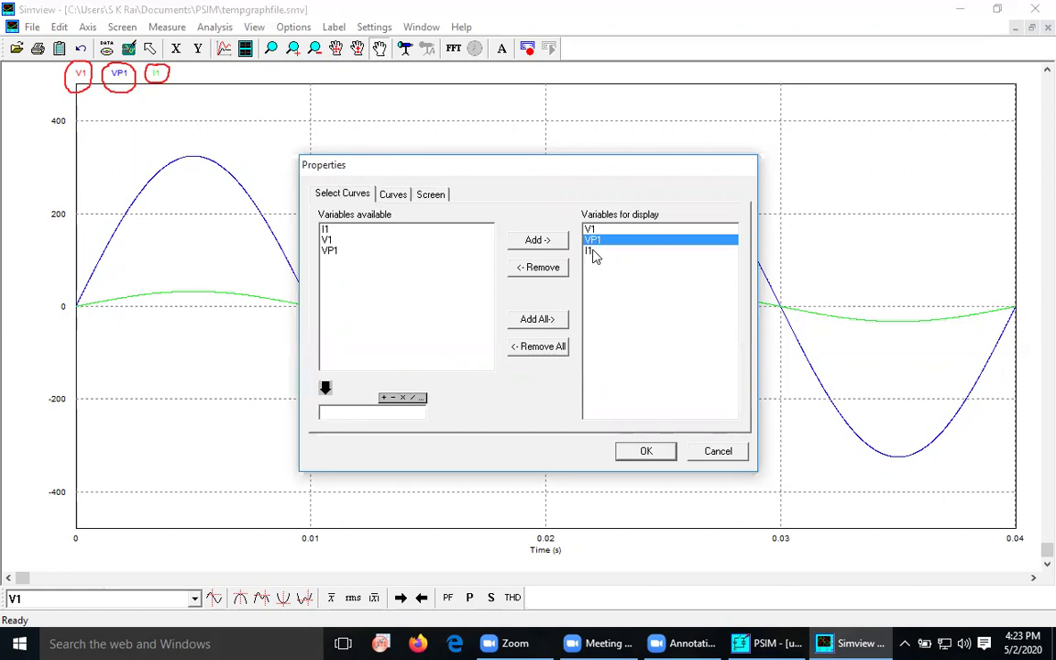
shift+click(592, 251)
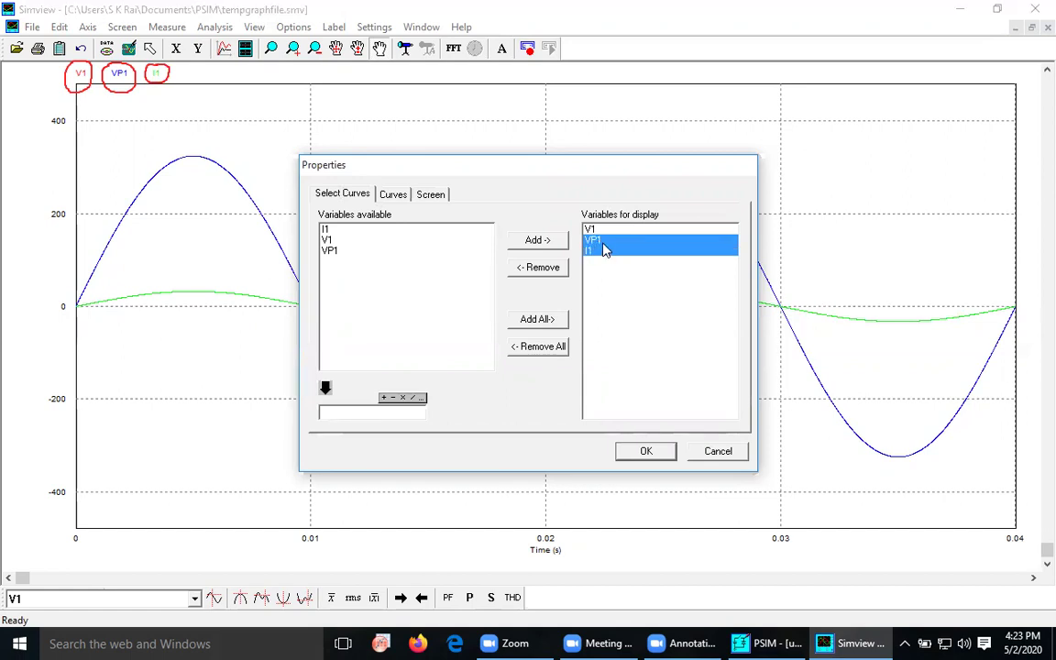
click(776, 642)
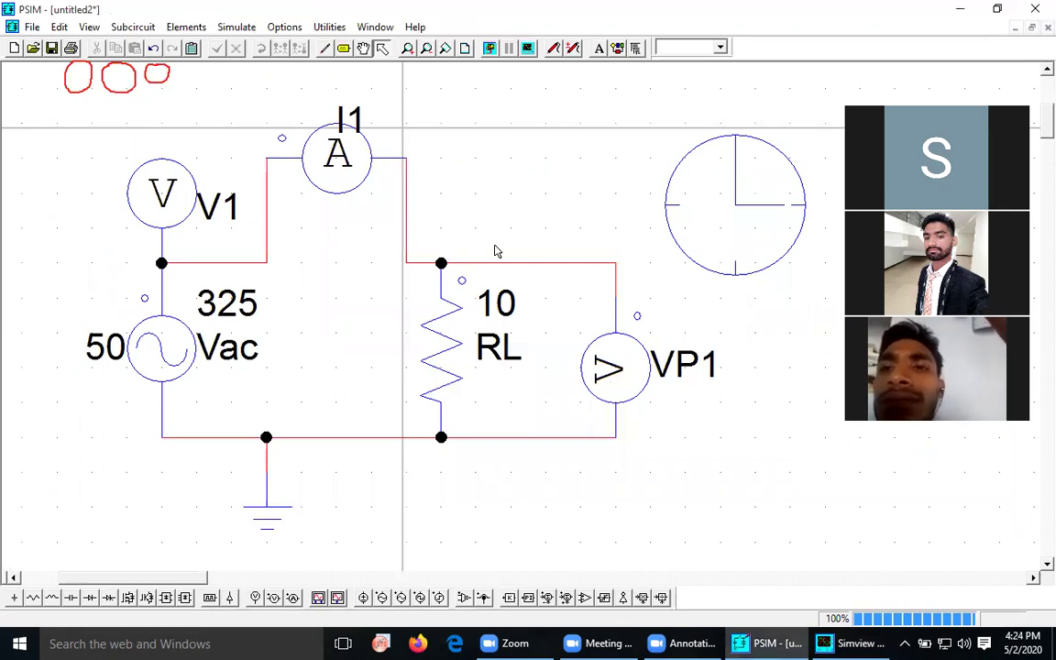
click(835, 641)
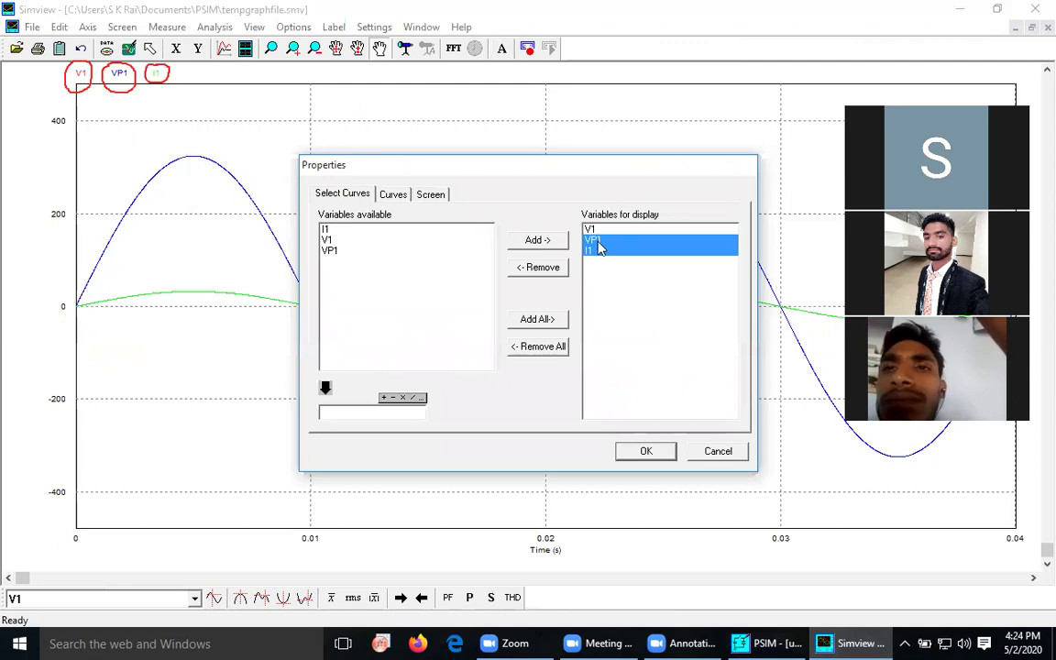
click(543, 269)
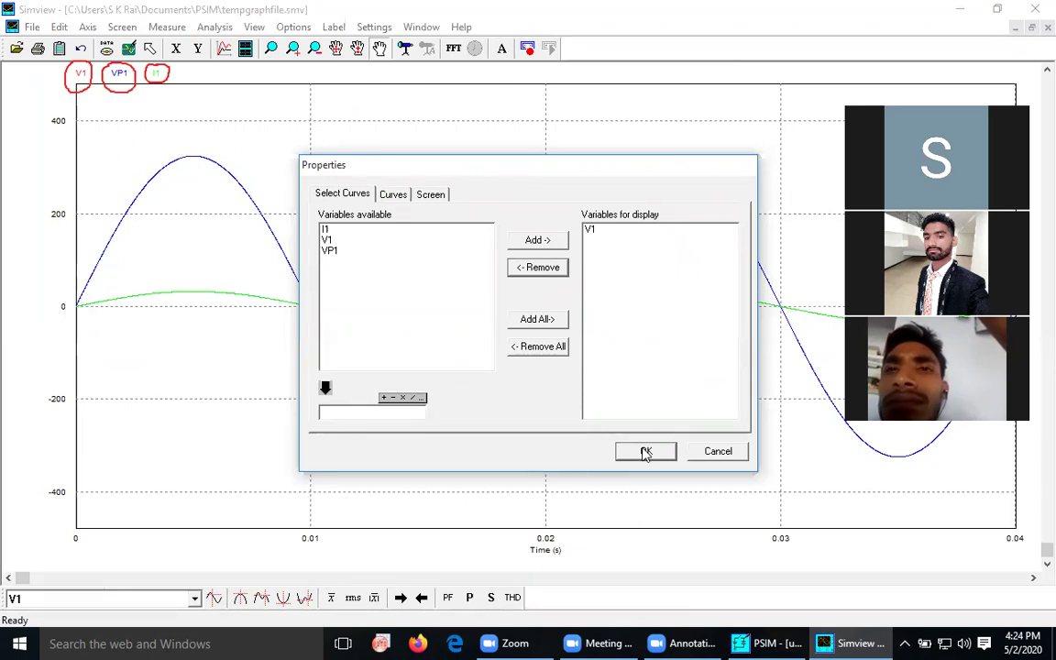
click(645, 452)
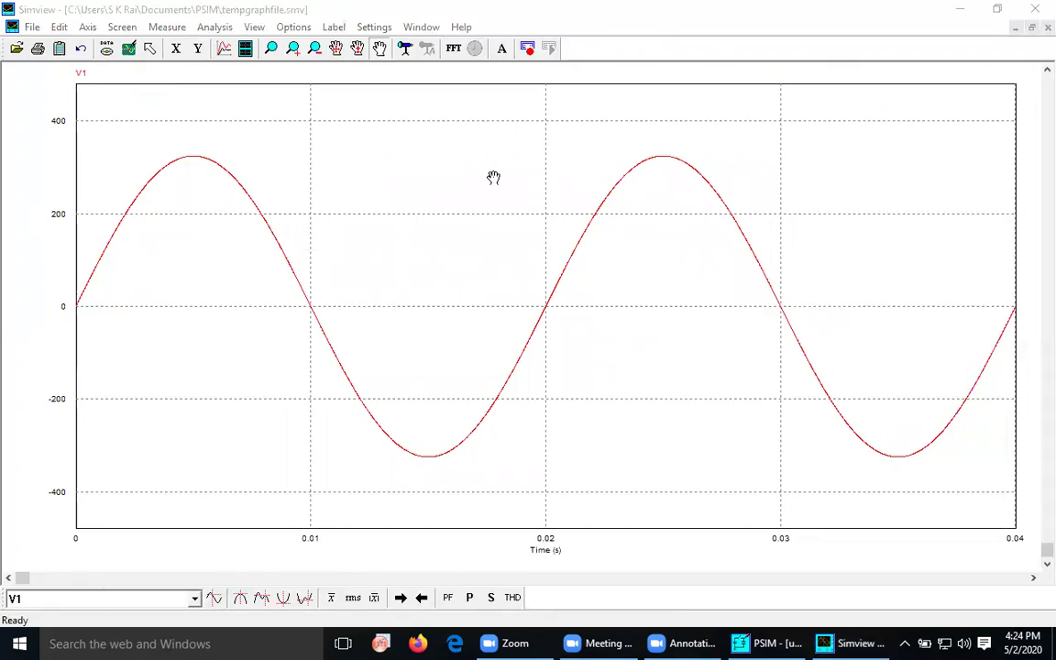
Add a second Simview screen below the V1 plot and display the VP1 curve in it.
click(246, 48)
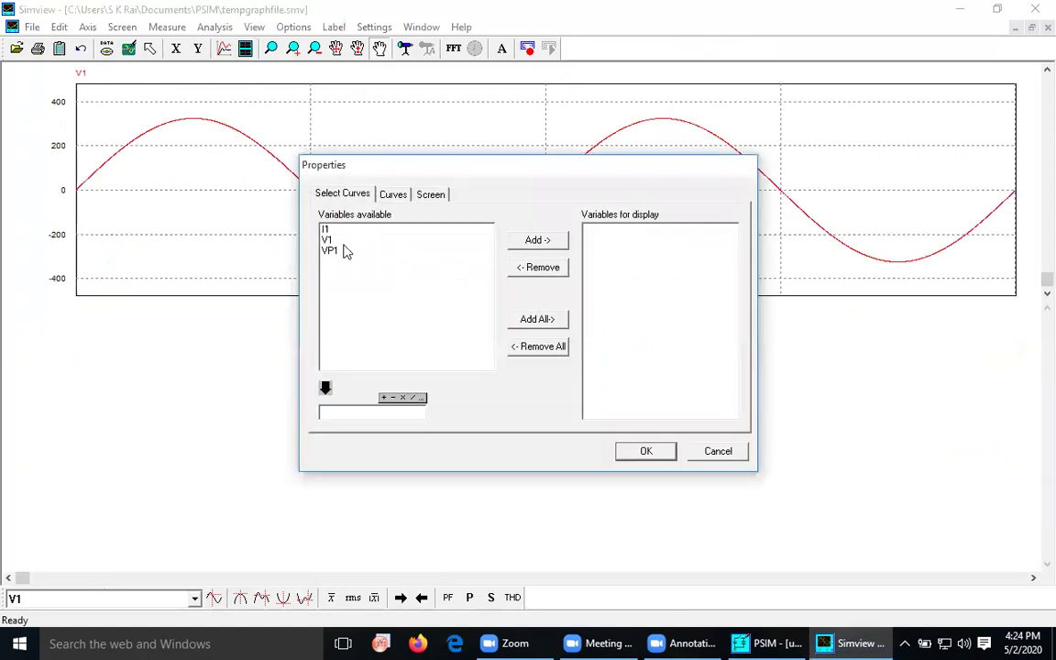
click(334, 253)
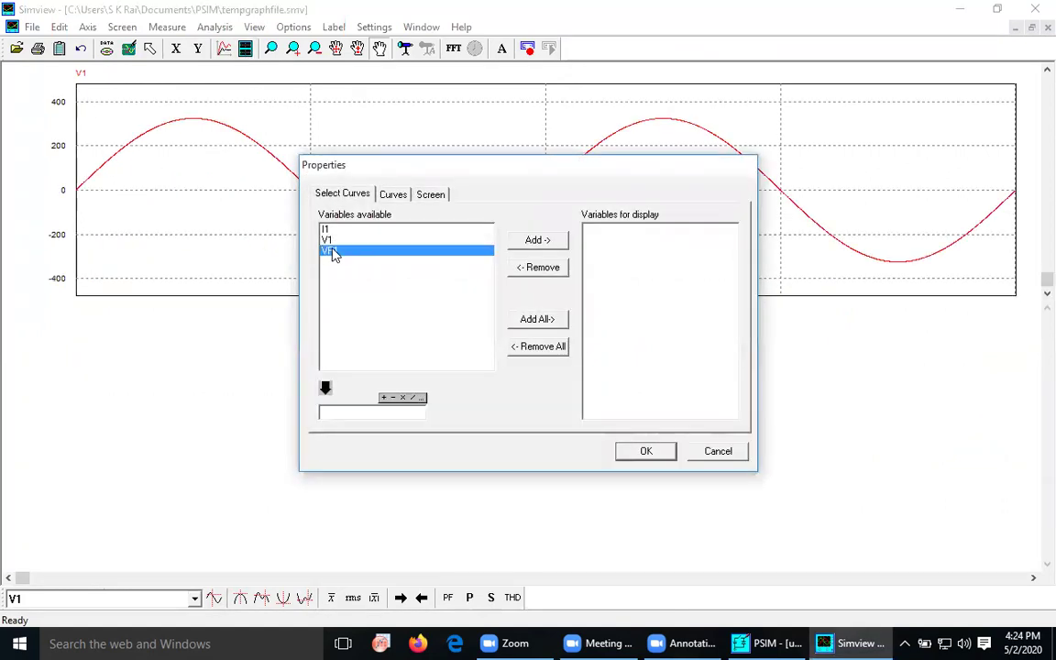
click(534, 240)
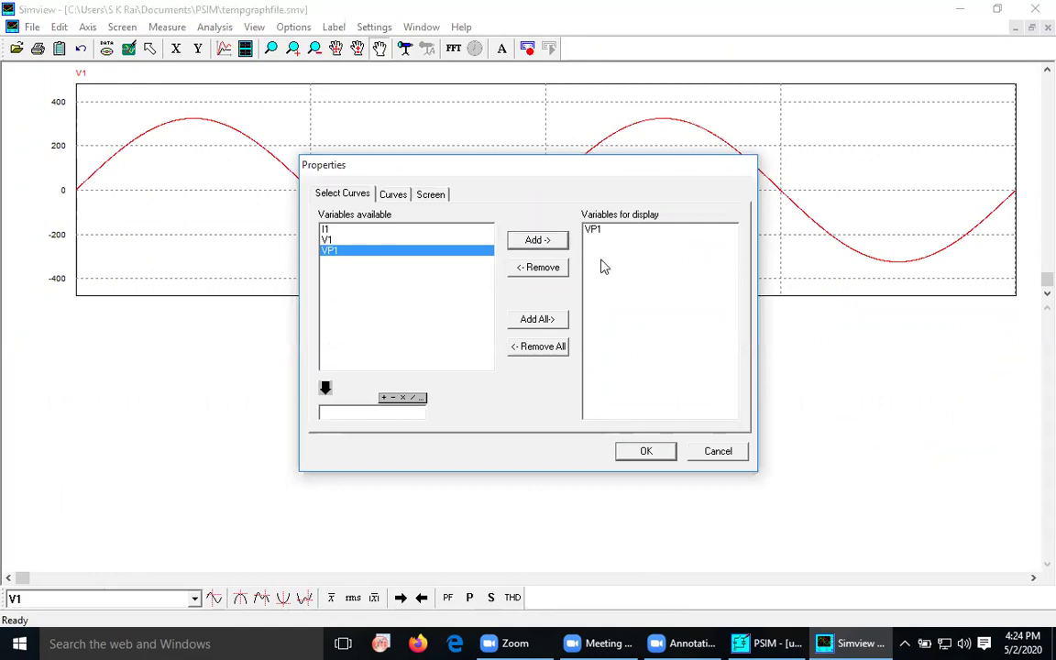
click(646, 451)
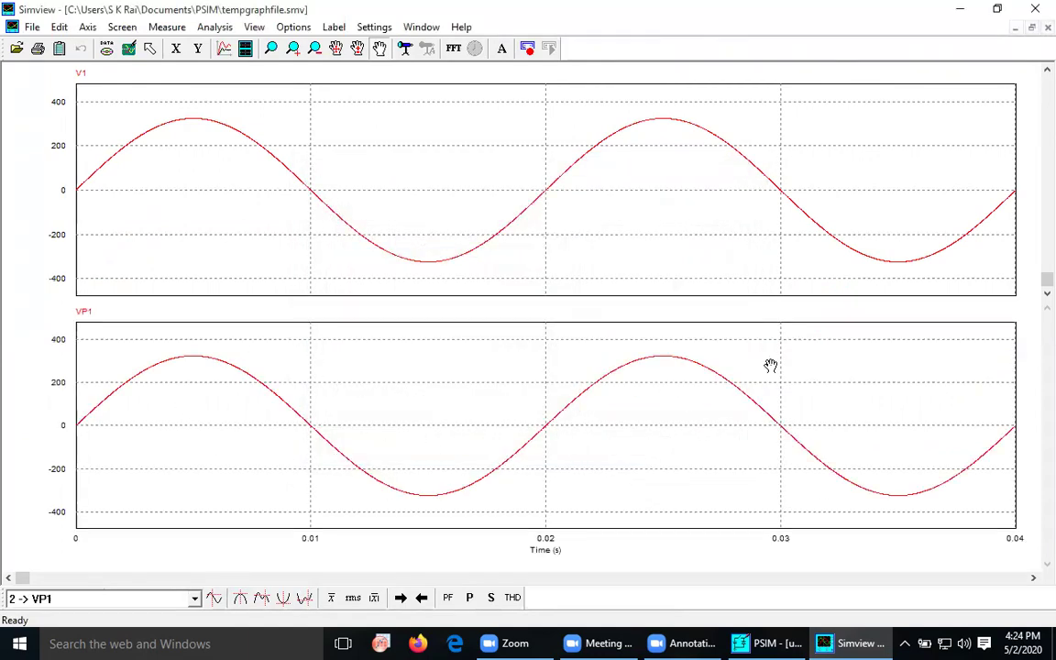
Add a third Simview screen below the VP1 plot and display the I1 curve in it.
click(246, 50)
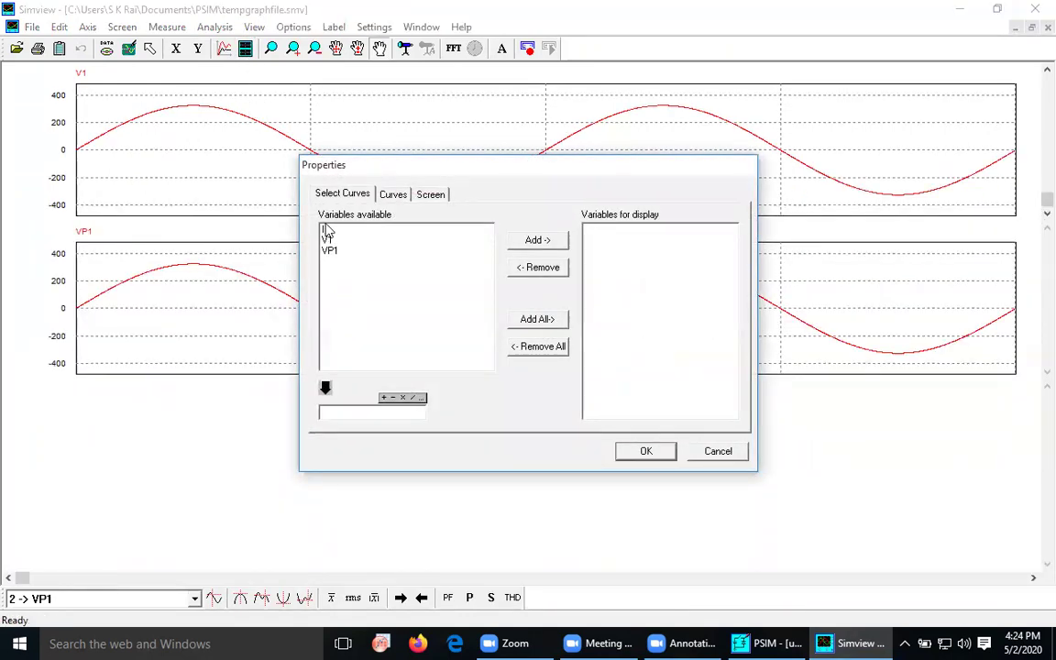
click(328, 233)
click(541, 241)
click(646, 452)
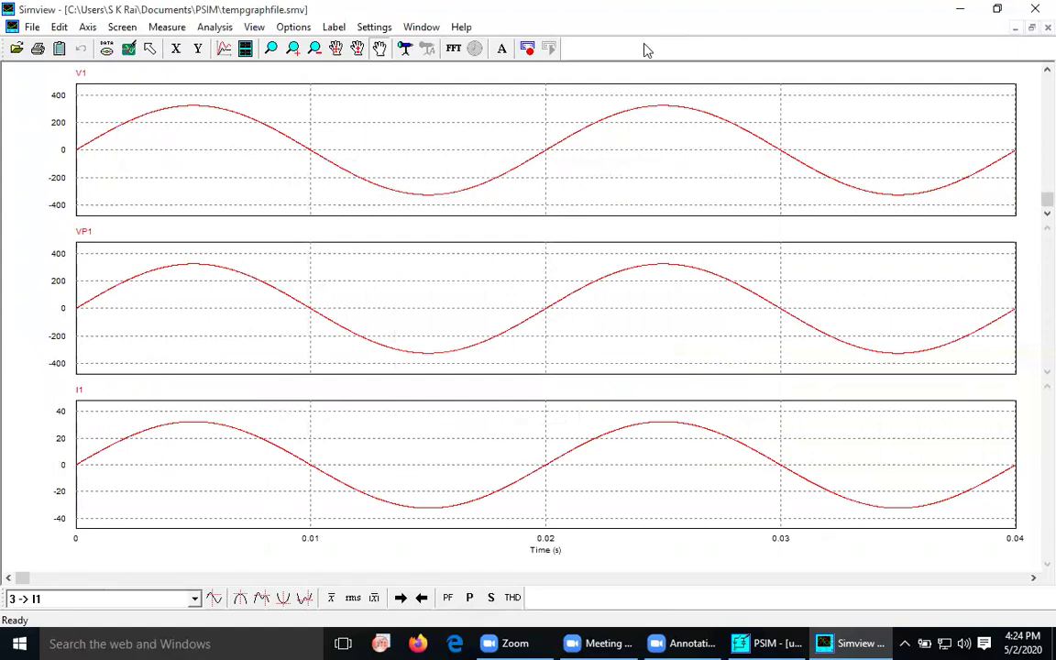
mouse_move(74, 63)
mouse_down()
mouse_move(88, 83)
mouse_move(79, 61)
mouse_up()
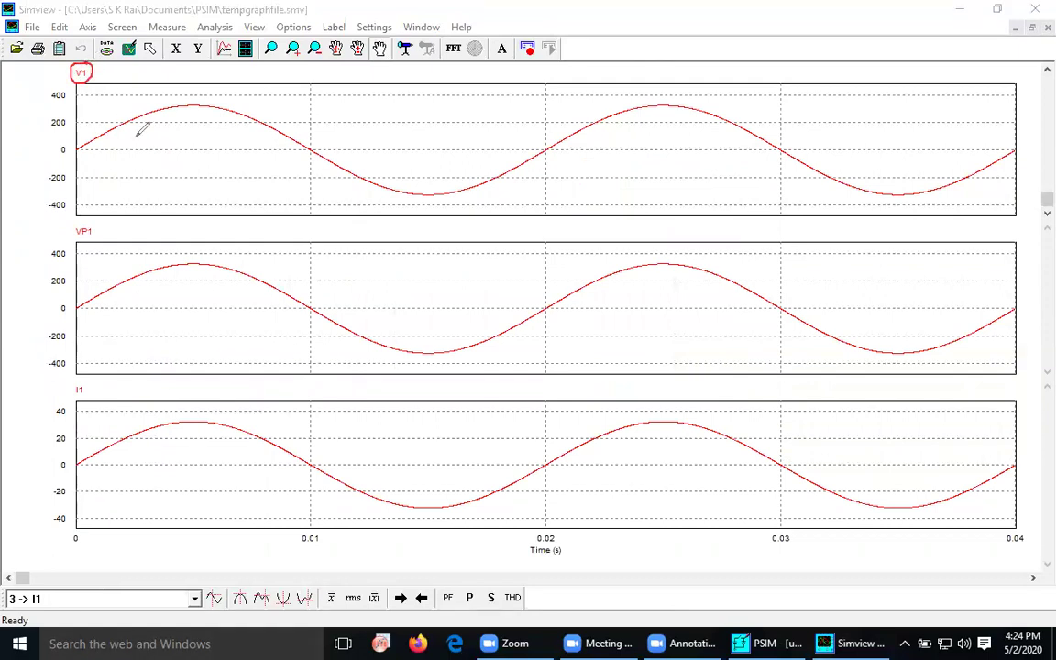
mouse_move(81, 218)
mouse_down()
mouse_move(103, 229)
mouse_move(74, 211)
mouse_up()
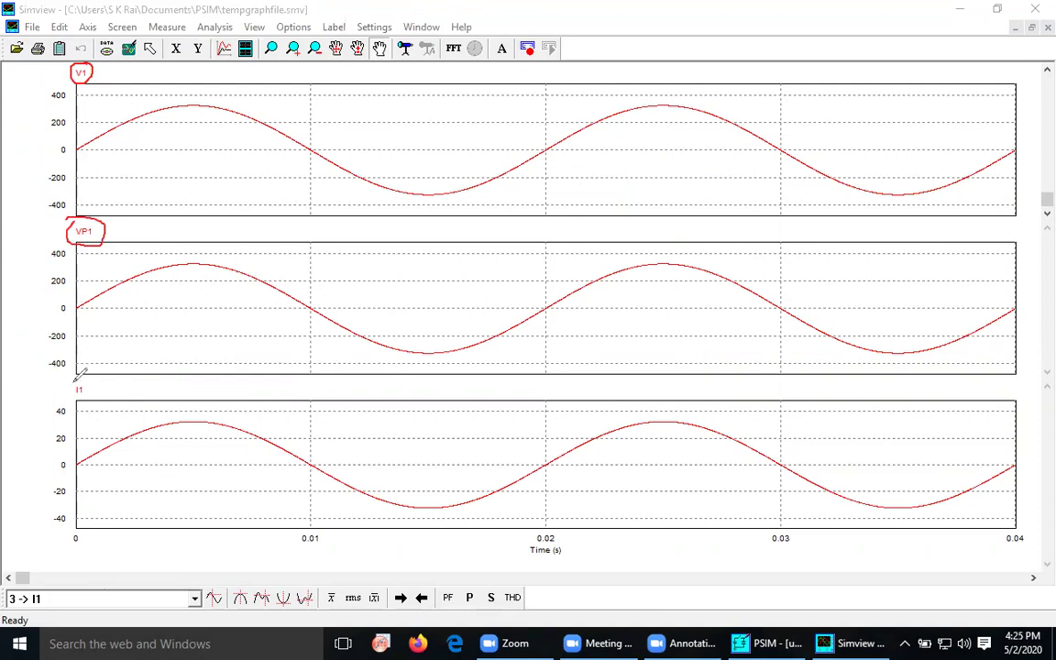
drag(81, 378, 87, 377)
Turn on Measure and read V1, VP1 and I1 with the cursor near the first positive peak and near the first negative peak.
click(404, 48)
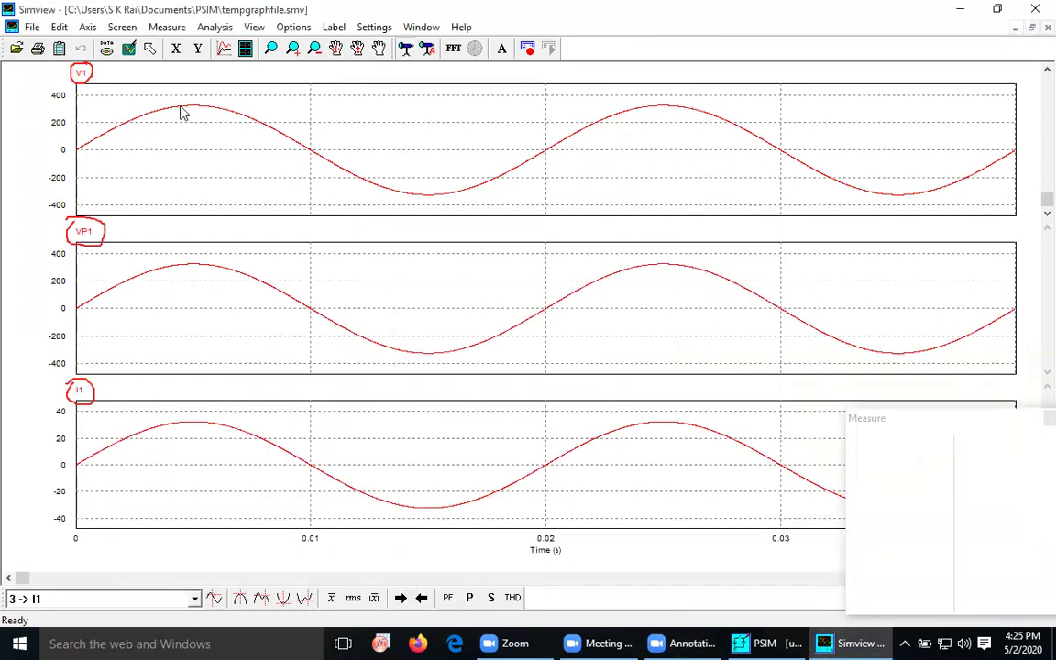
click(182, 112)
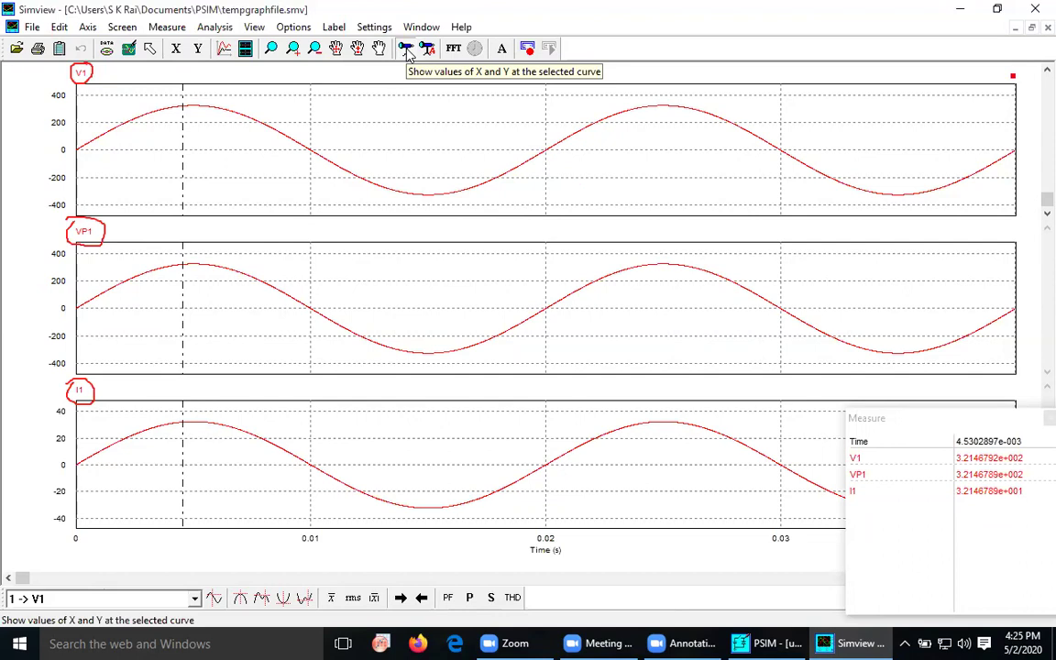
drag(201, 110, 418, 183)
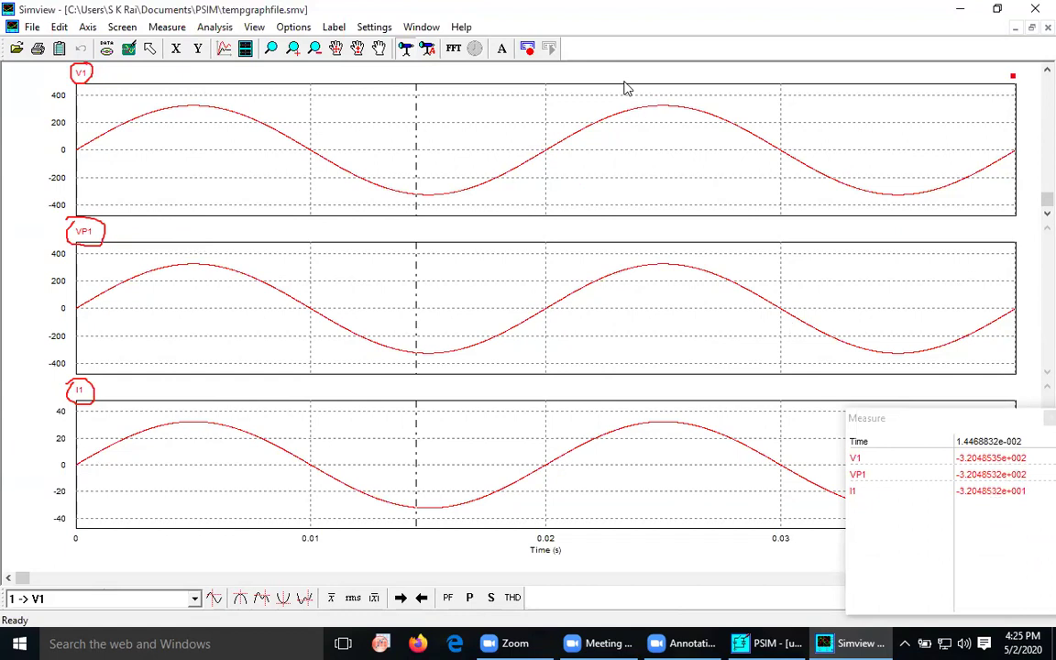
mouse_move(969, 425)
mouse_down()
mouse_move(942, 429)
mouse_move(1049, 515)
mouse_move(972, 424)
mouse_up()
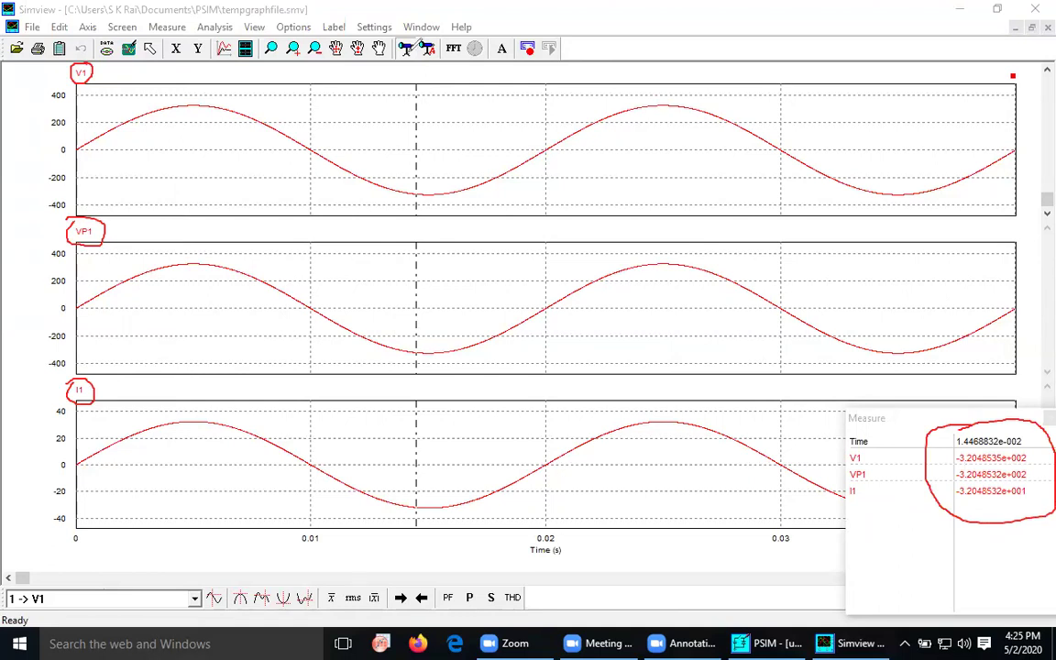
Read V1, VP1 and I1 with the measure cursor at the first positive peak, about 0.005 s, and on the falling slope at about 0.0085 s.
drag(419, 123, 188, 142)
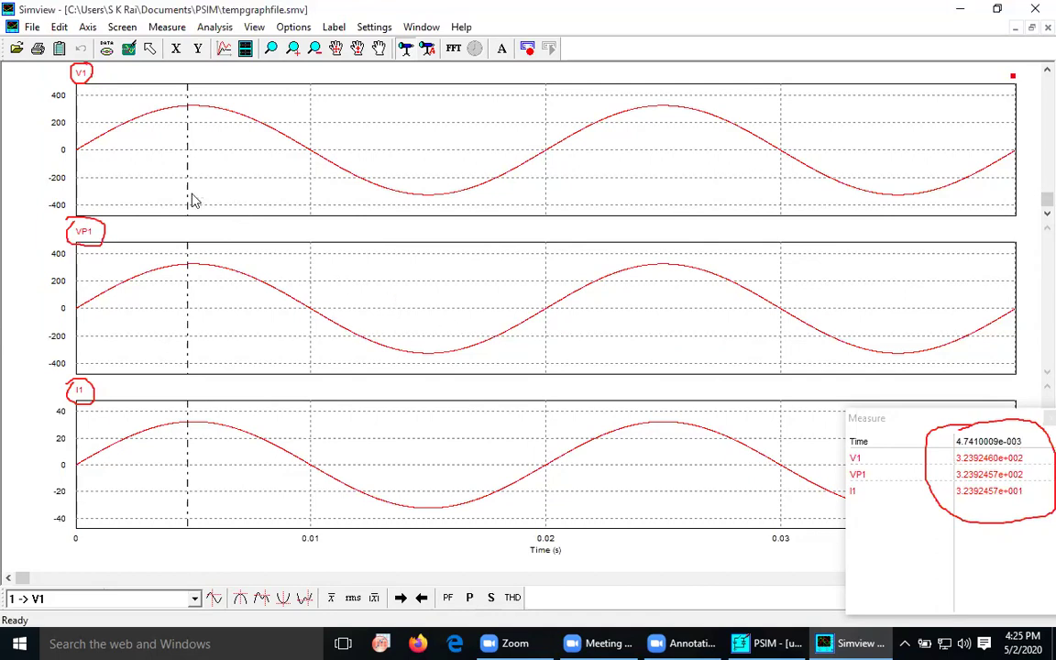
drag(188, 194, 195, 198)
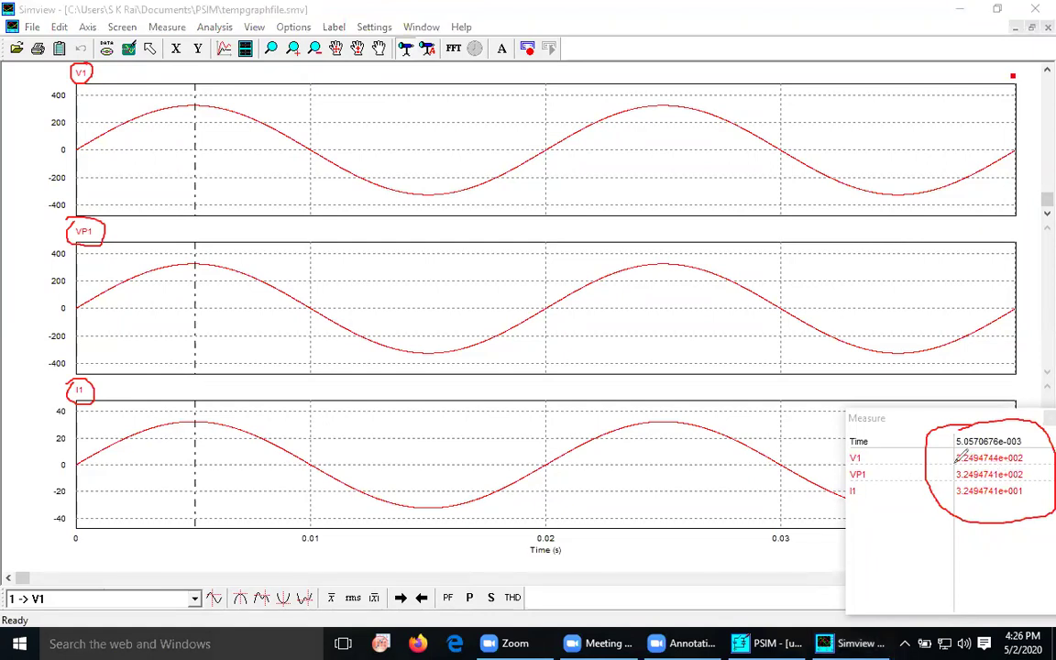
drag(955, 462, 998, 457)
mouse_move(956, 500)
mouse_down()
mouse_move(1025, 499)
mouse_move(1042, 469)
mouse_move(1034, 458)
mouse_up()
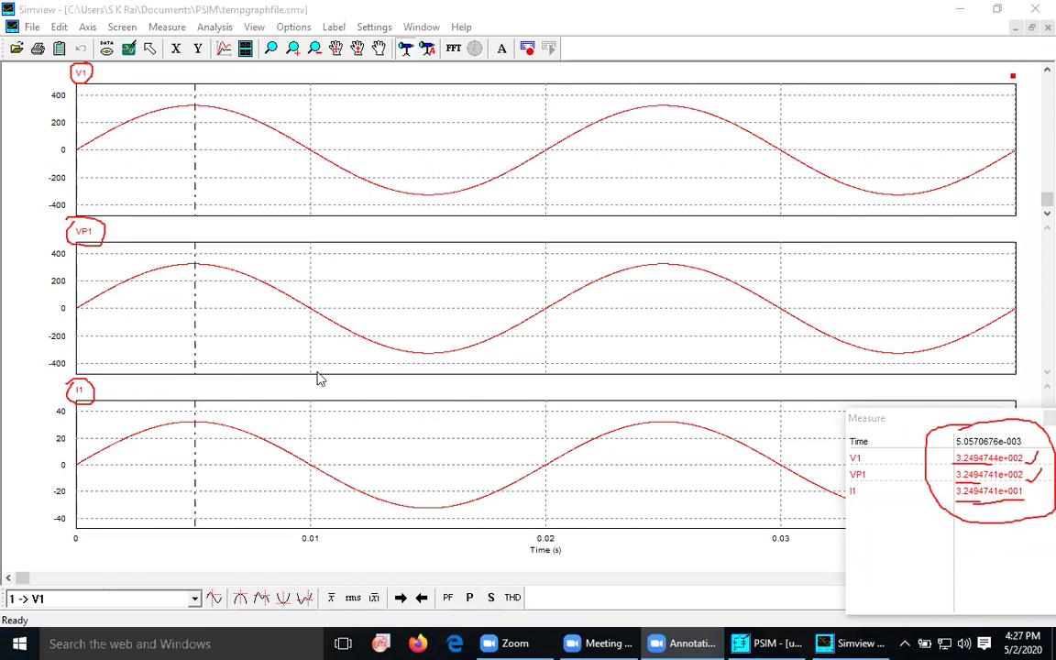
click(277, 91)
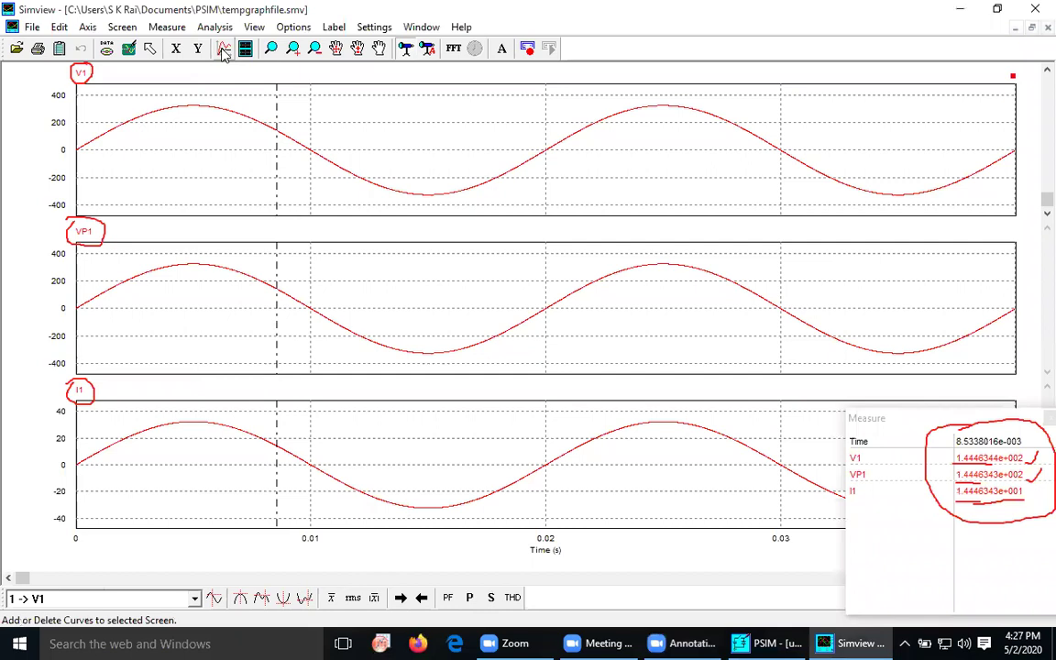